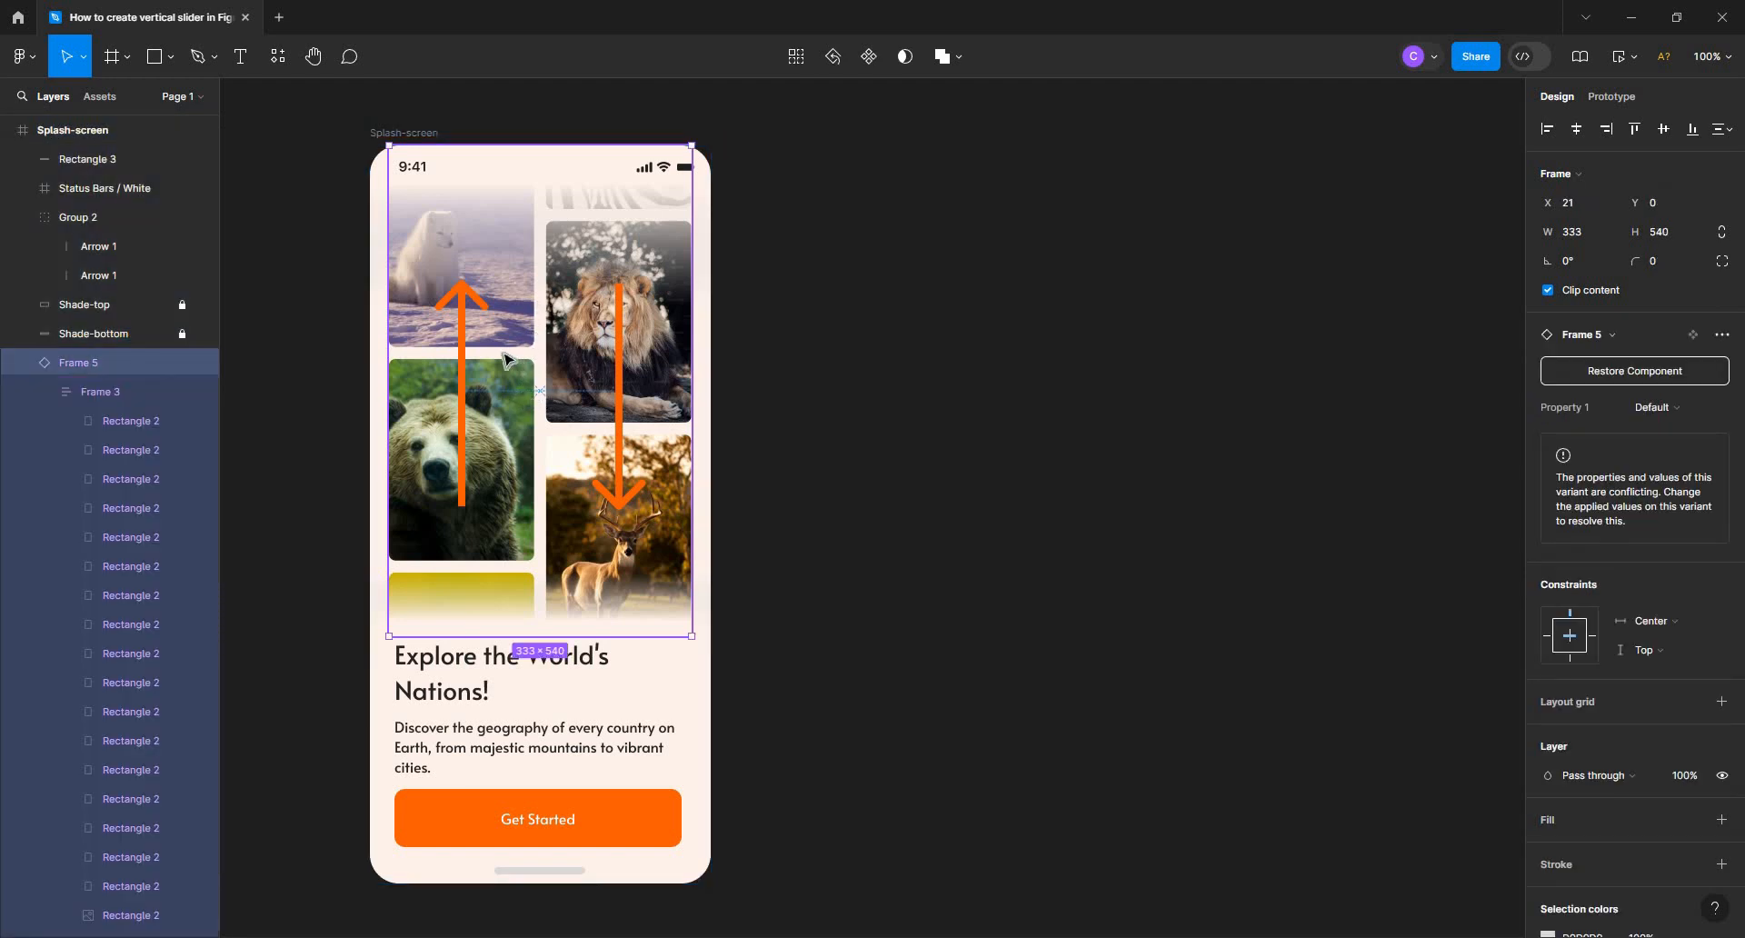
Move the animal picture grid component (Frame 5) out of the Splash-screen frame onto the empty canvas to its left
{"action": "left_click_drag", "start_coordinate": [514, 387], "coordinate": [914, 397]}
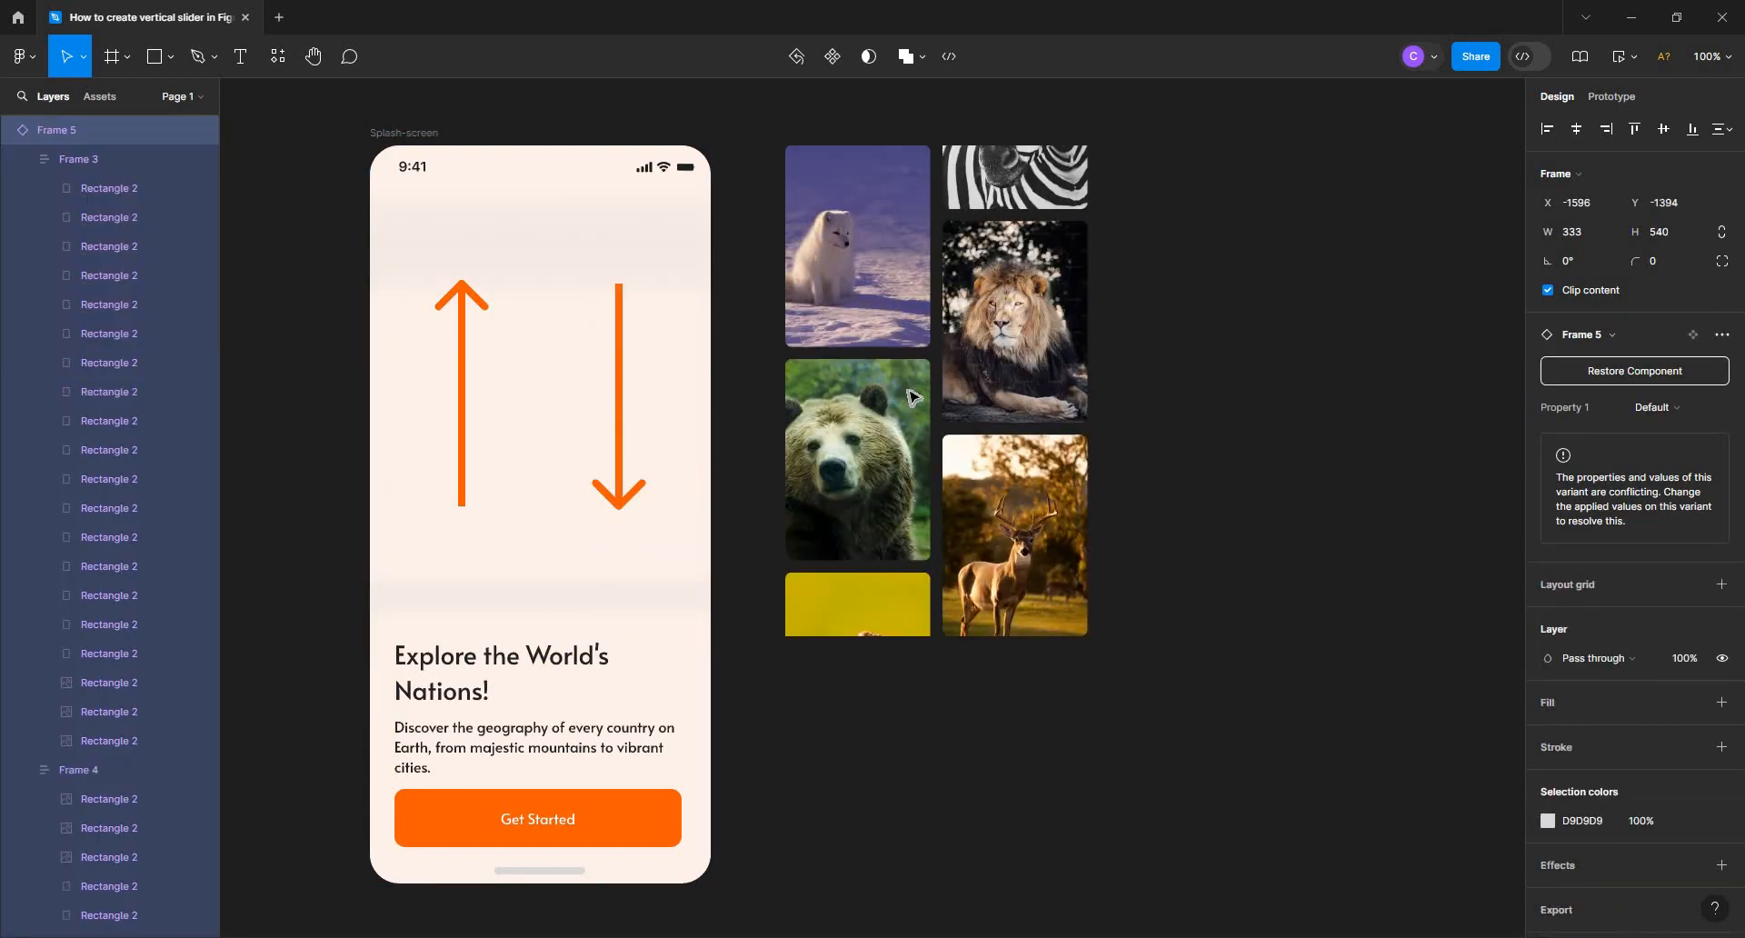
{"action": "key", "text": "ctrl+z"}
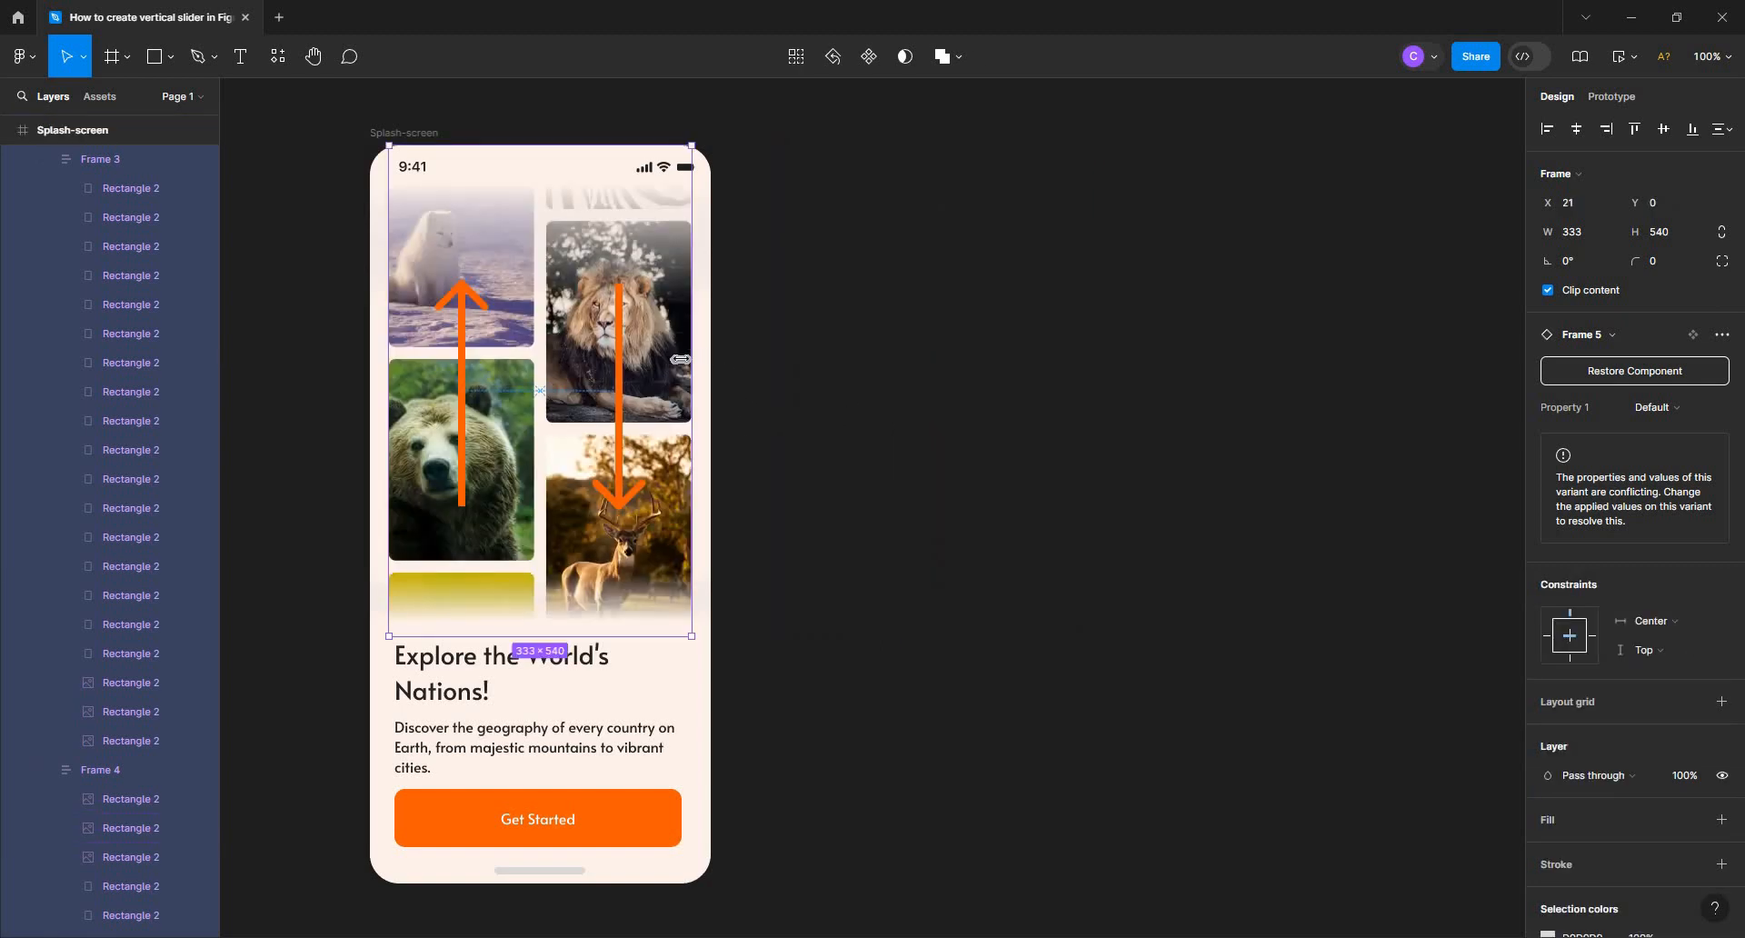
{"action": "left_click", "coordinate": [44, 159]}
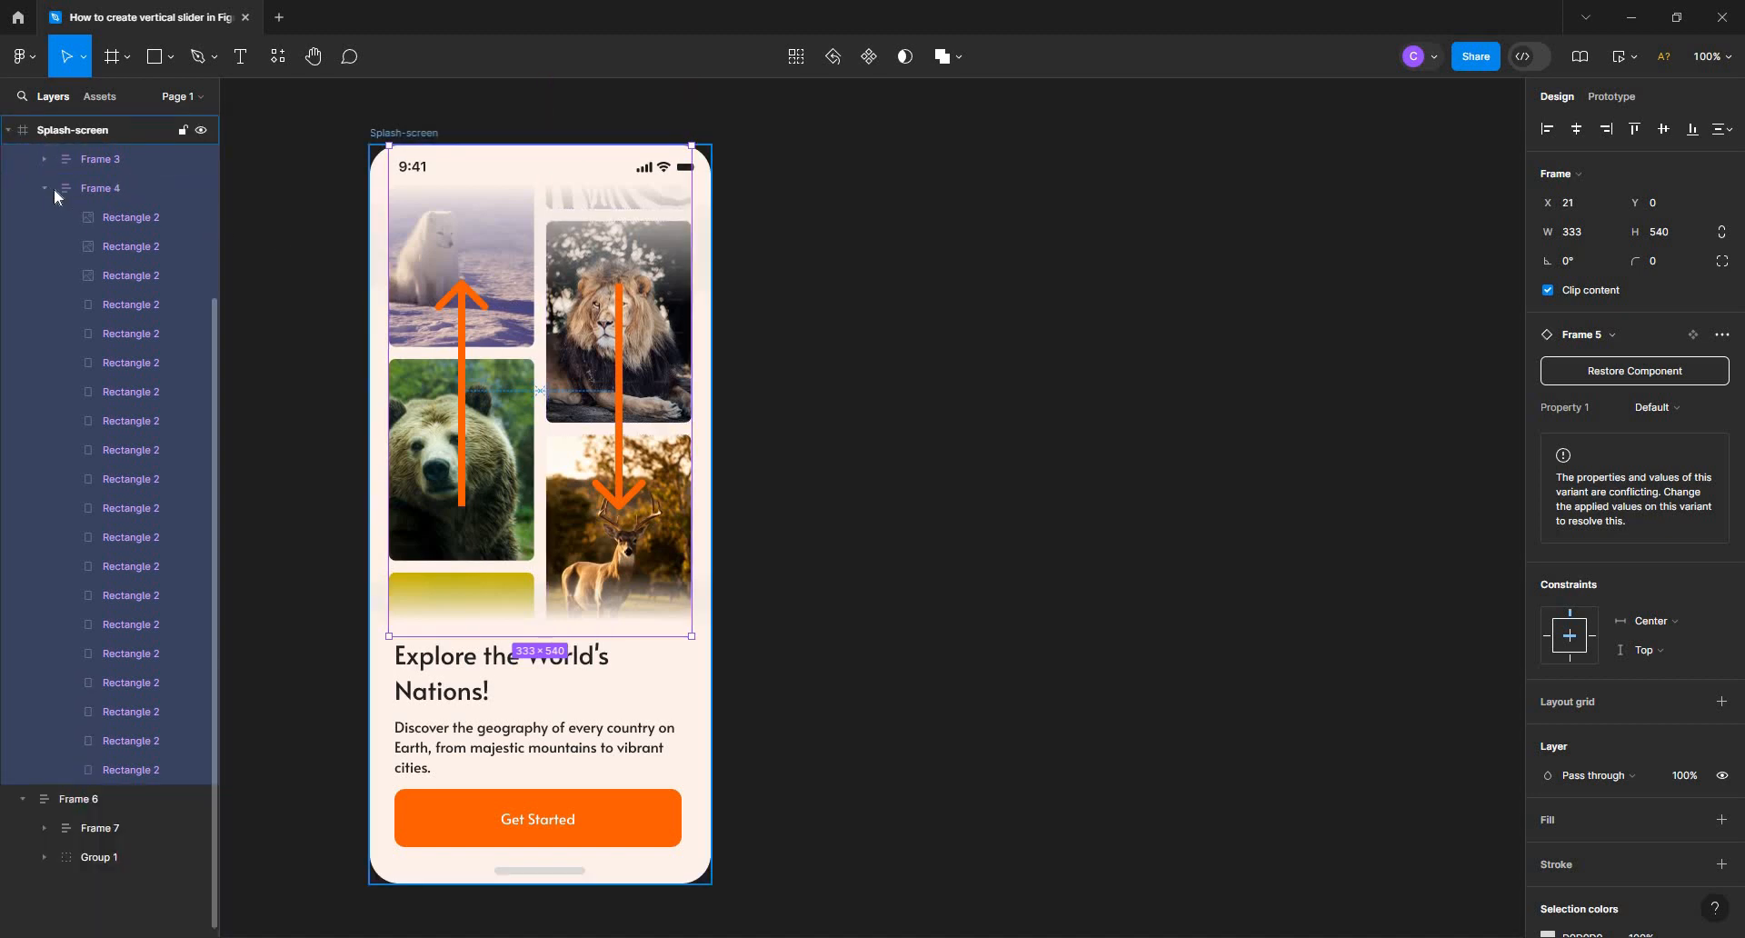
{"action": "left_click", "coordinate": [44, 189]}
{"action": "left_click", "coordinate": [8, 131]}
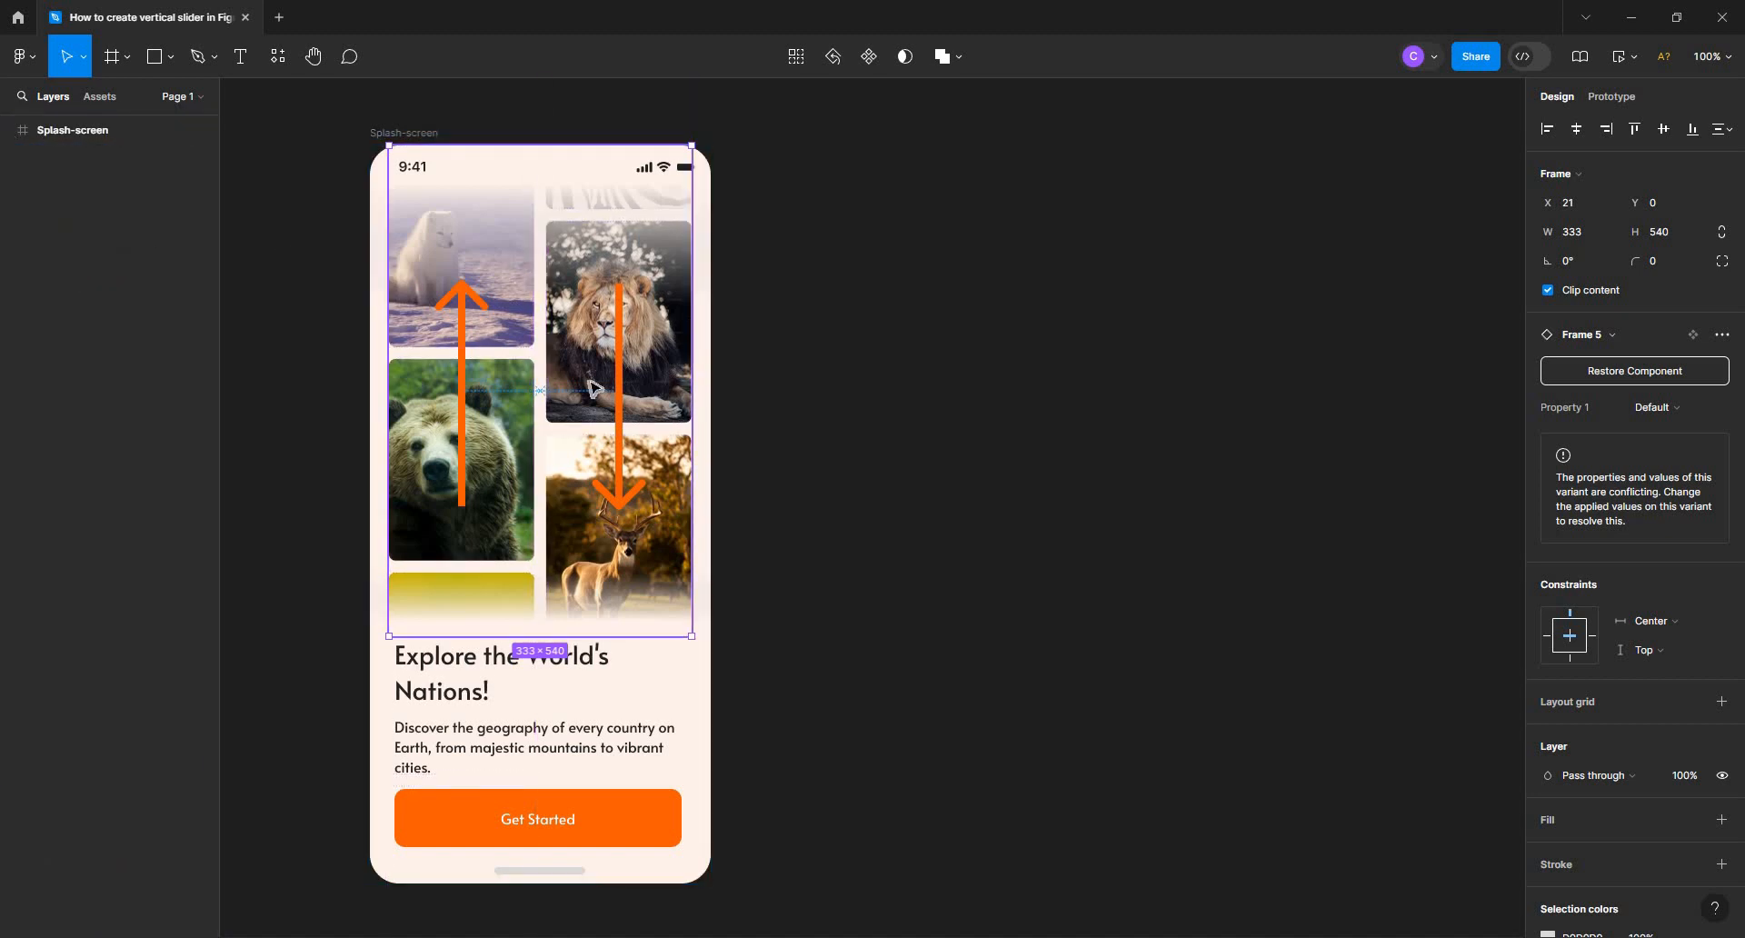
{"action": "left_click", "coordinate": [639, 400]}
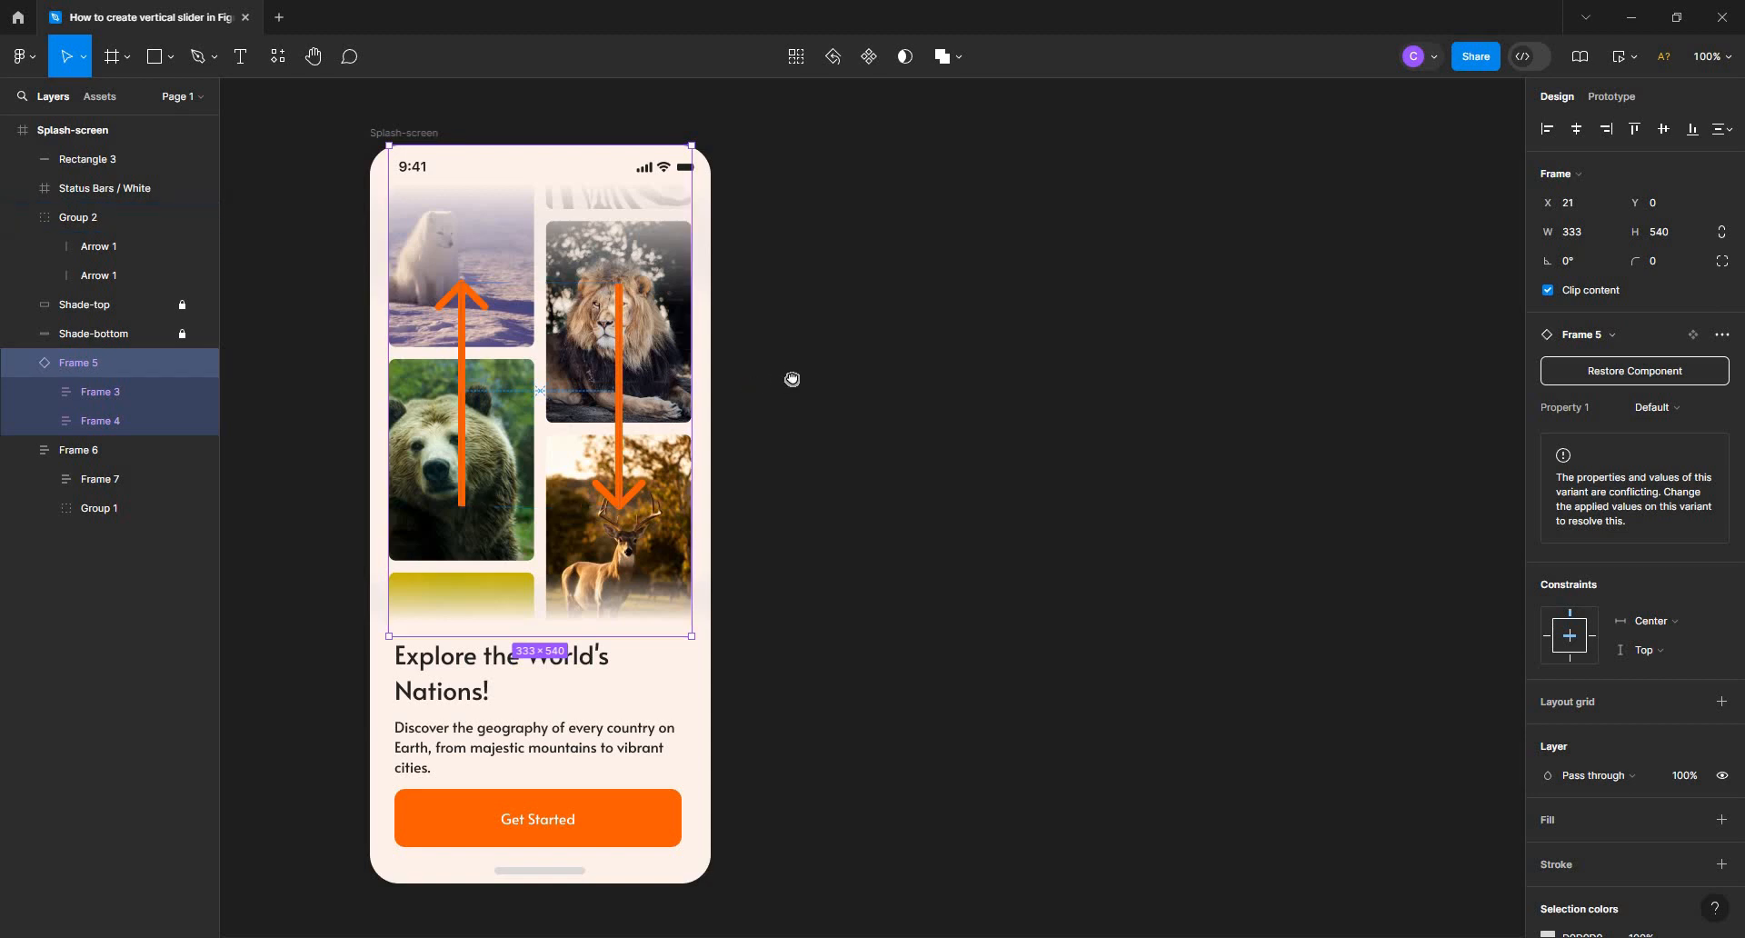
{"action": "left_click_drag", "start_coordinate": [792, 379], "coordinate": [865, 383]}
{"action": "left_click_drag", "start_coordinate": [635, 388], "coordinate": [207, 390]}
Delete the group holding the two orange arrows from the Splash-screen frame
{"action": "left_click", "coordinate": [760, 413]}
{"action": "double_click", "coordinate": [760, 414]}
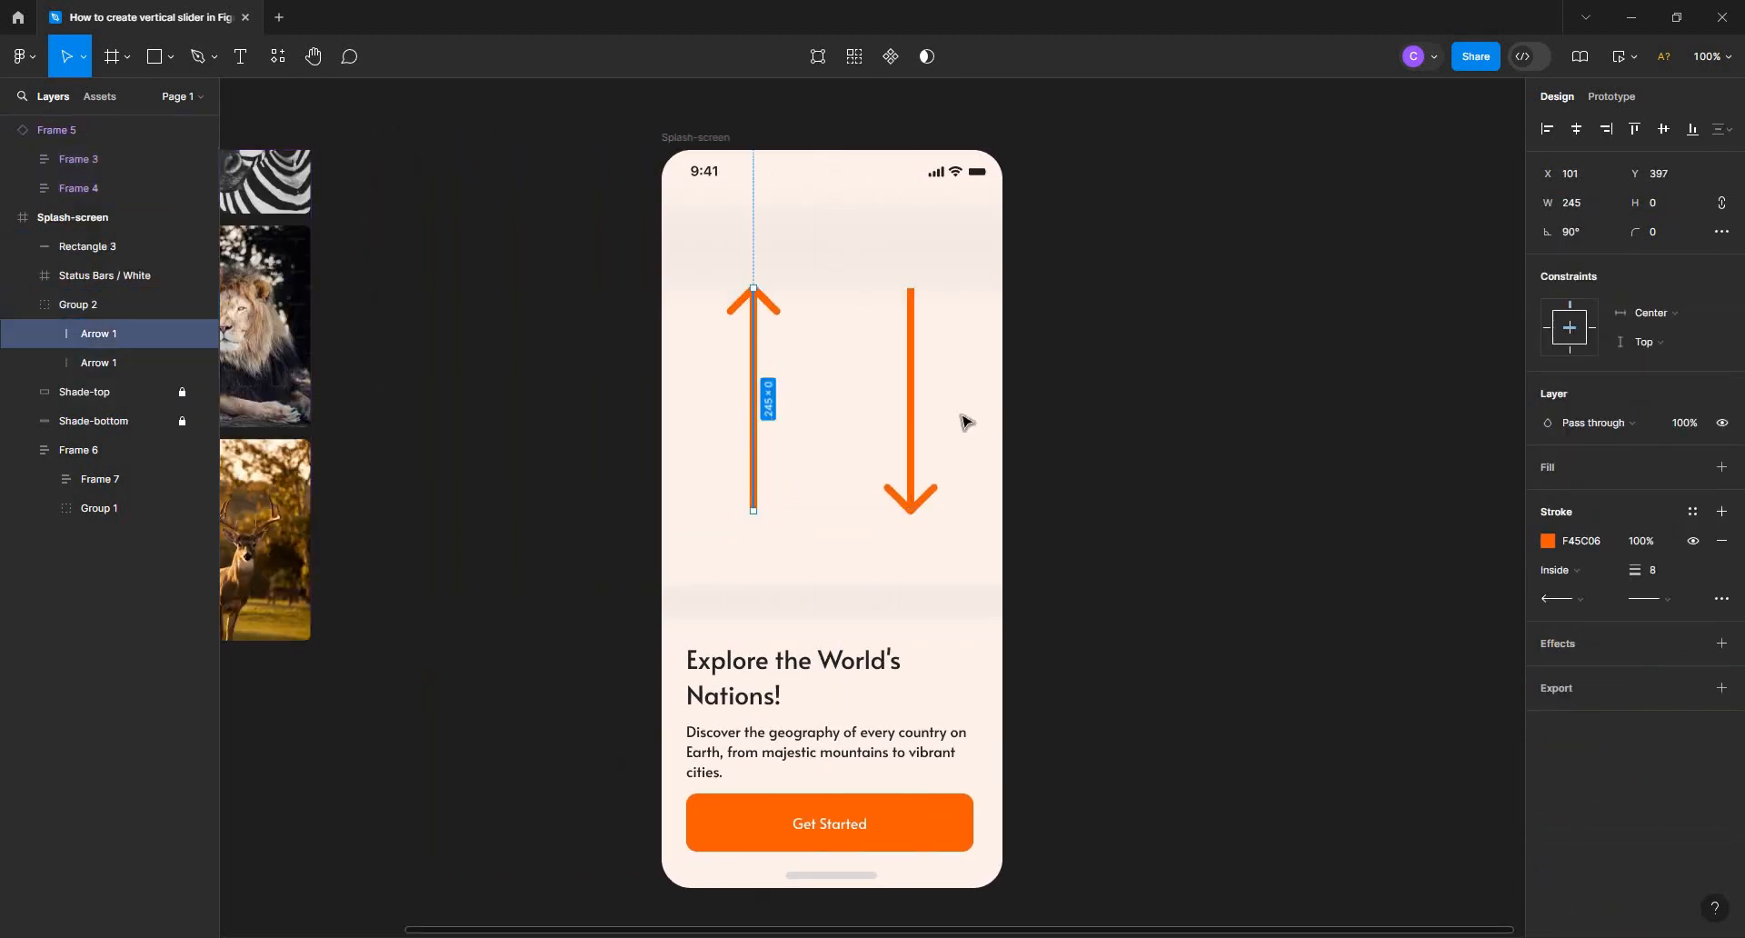
{"action": "left_click", "coordinate": [1105, 427]}
{"action": "left_click", "coordinate": [761, 432]}
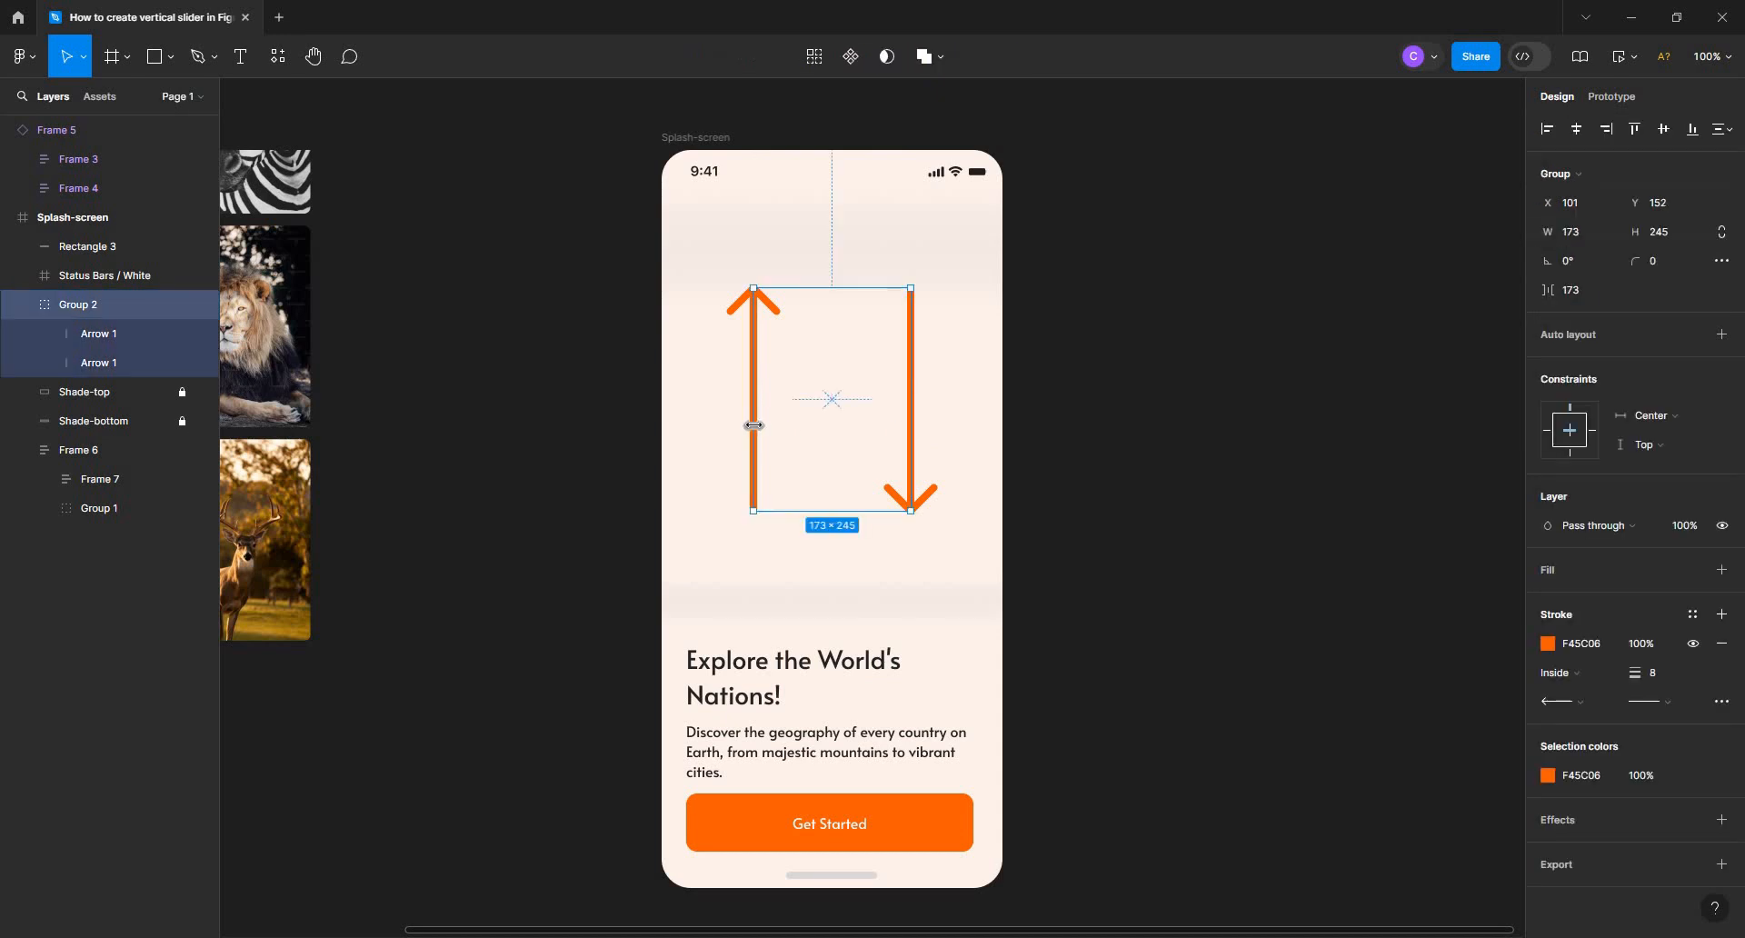
{"action": "key", "text": "Delete"}
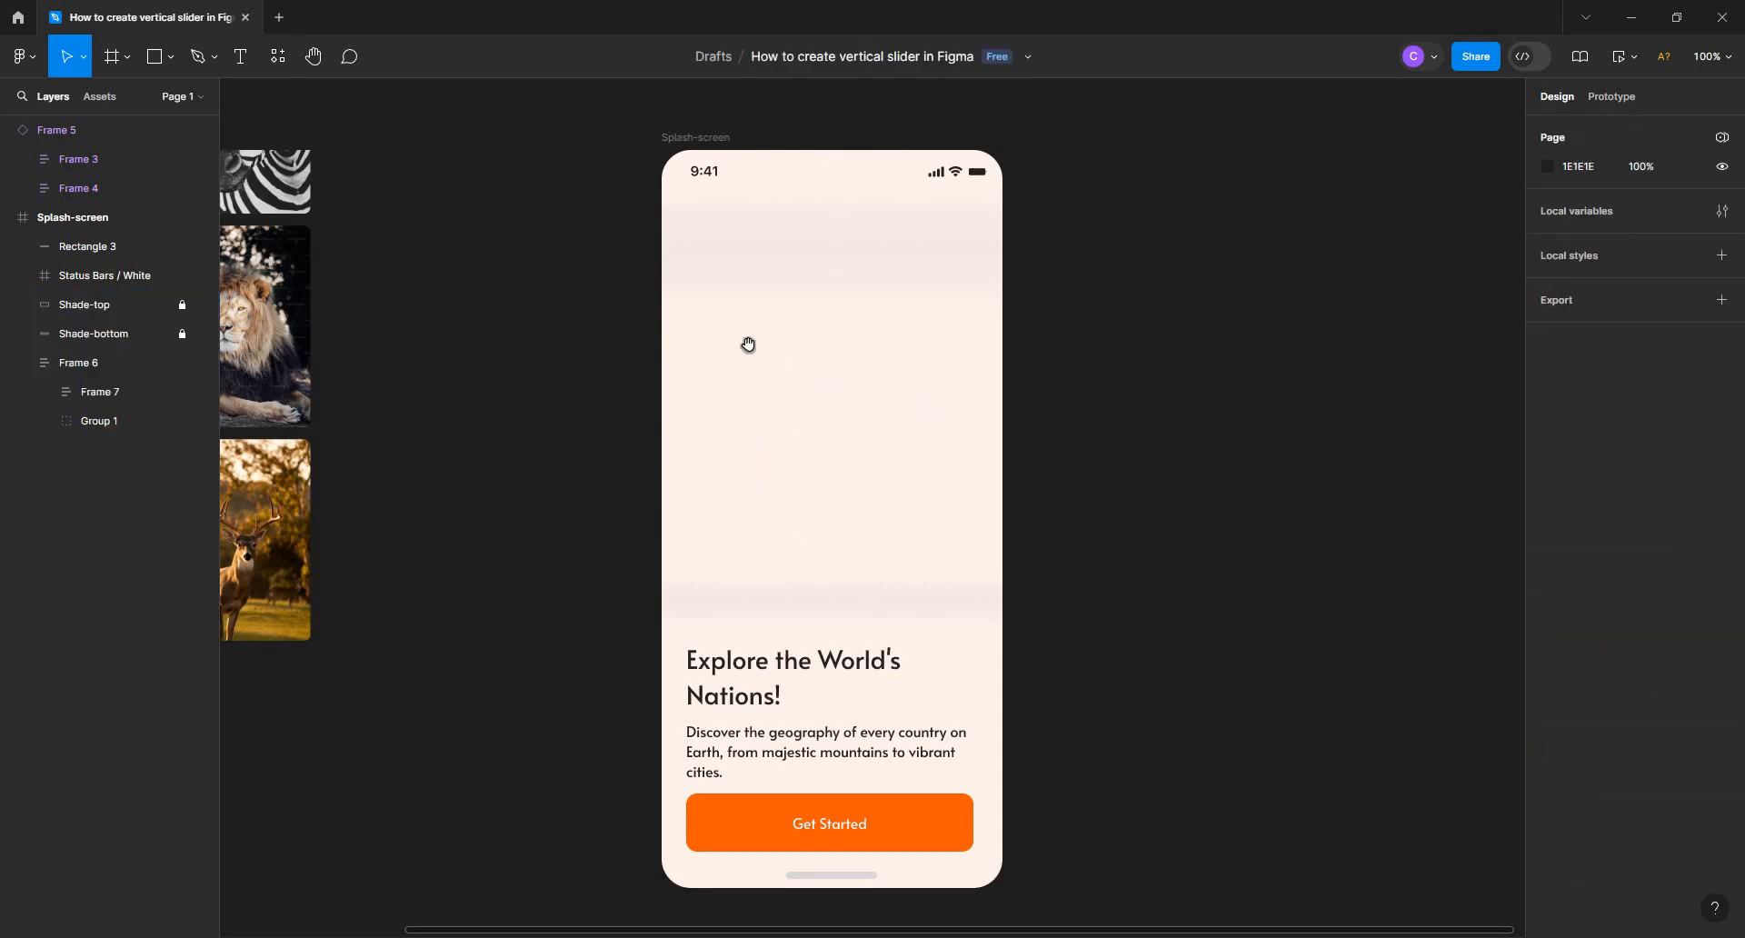
Draw a rectangle about 150 × 187 below the status bar and place a copy beside it with a gap of 20
{"action": "scroll", "coordinate": [588, 304], "scroll_direction": "right", "scroll_amount": 1}
{"action": "left_click", "coordinate": [171, 58]}
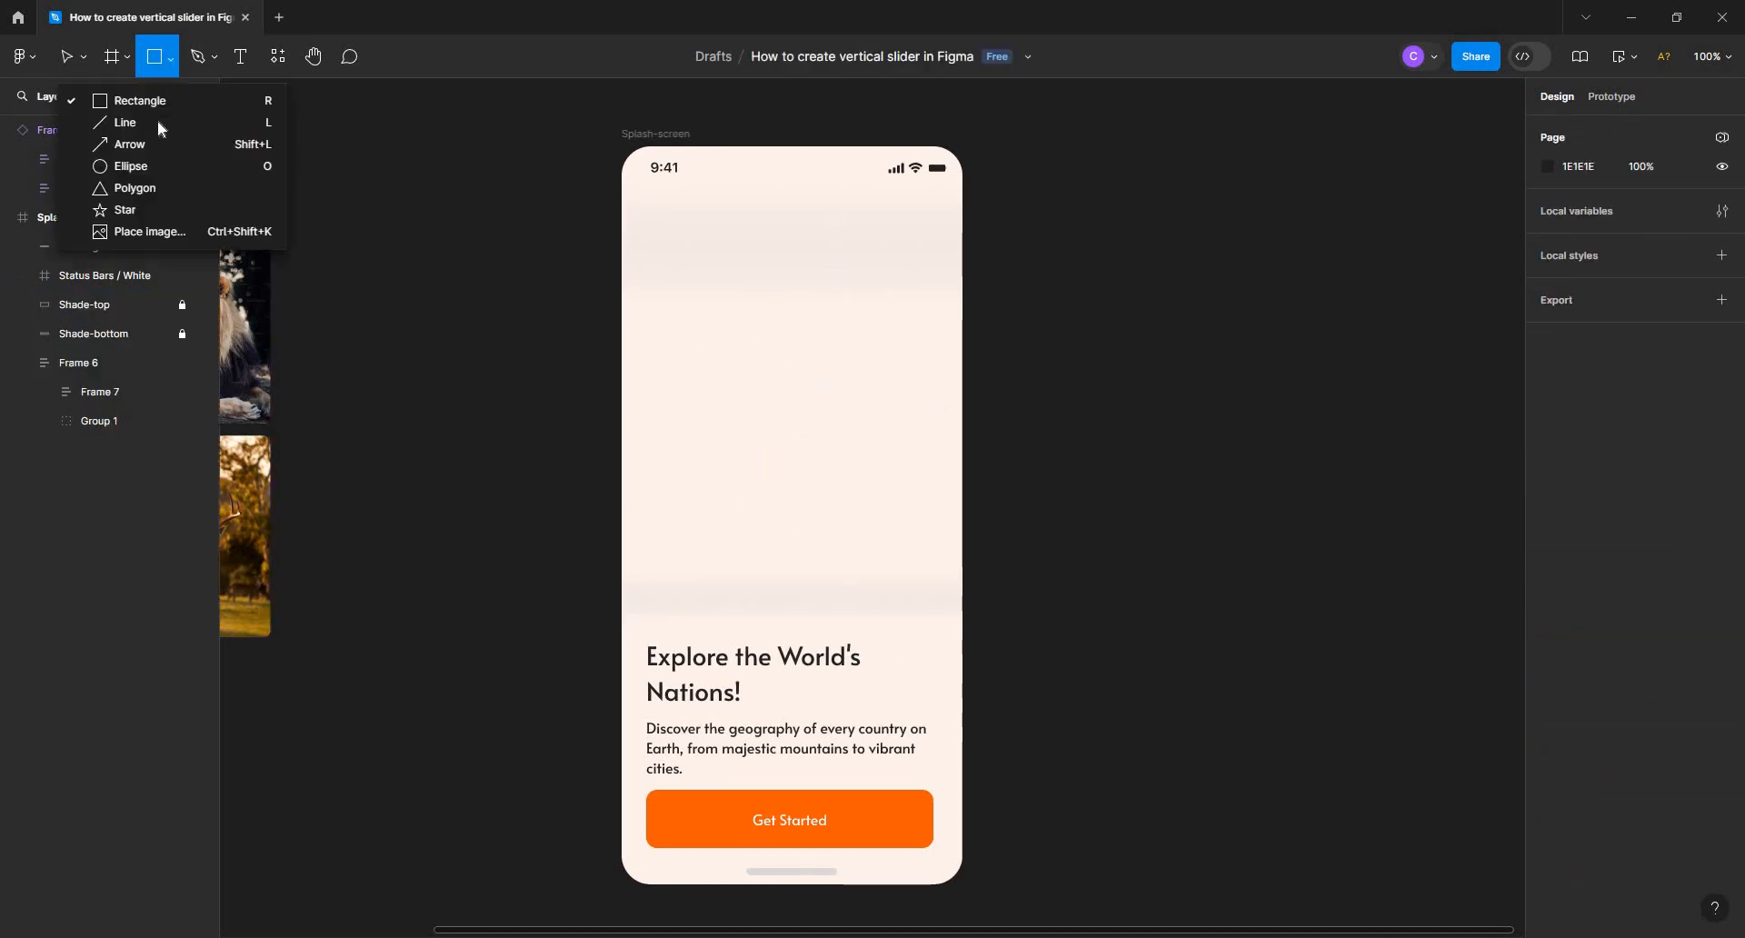
{"action": "left_click", "coordinate": [156, 103]}
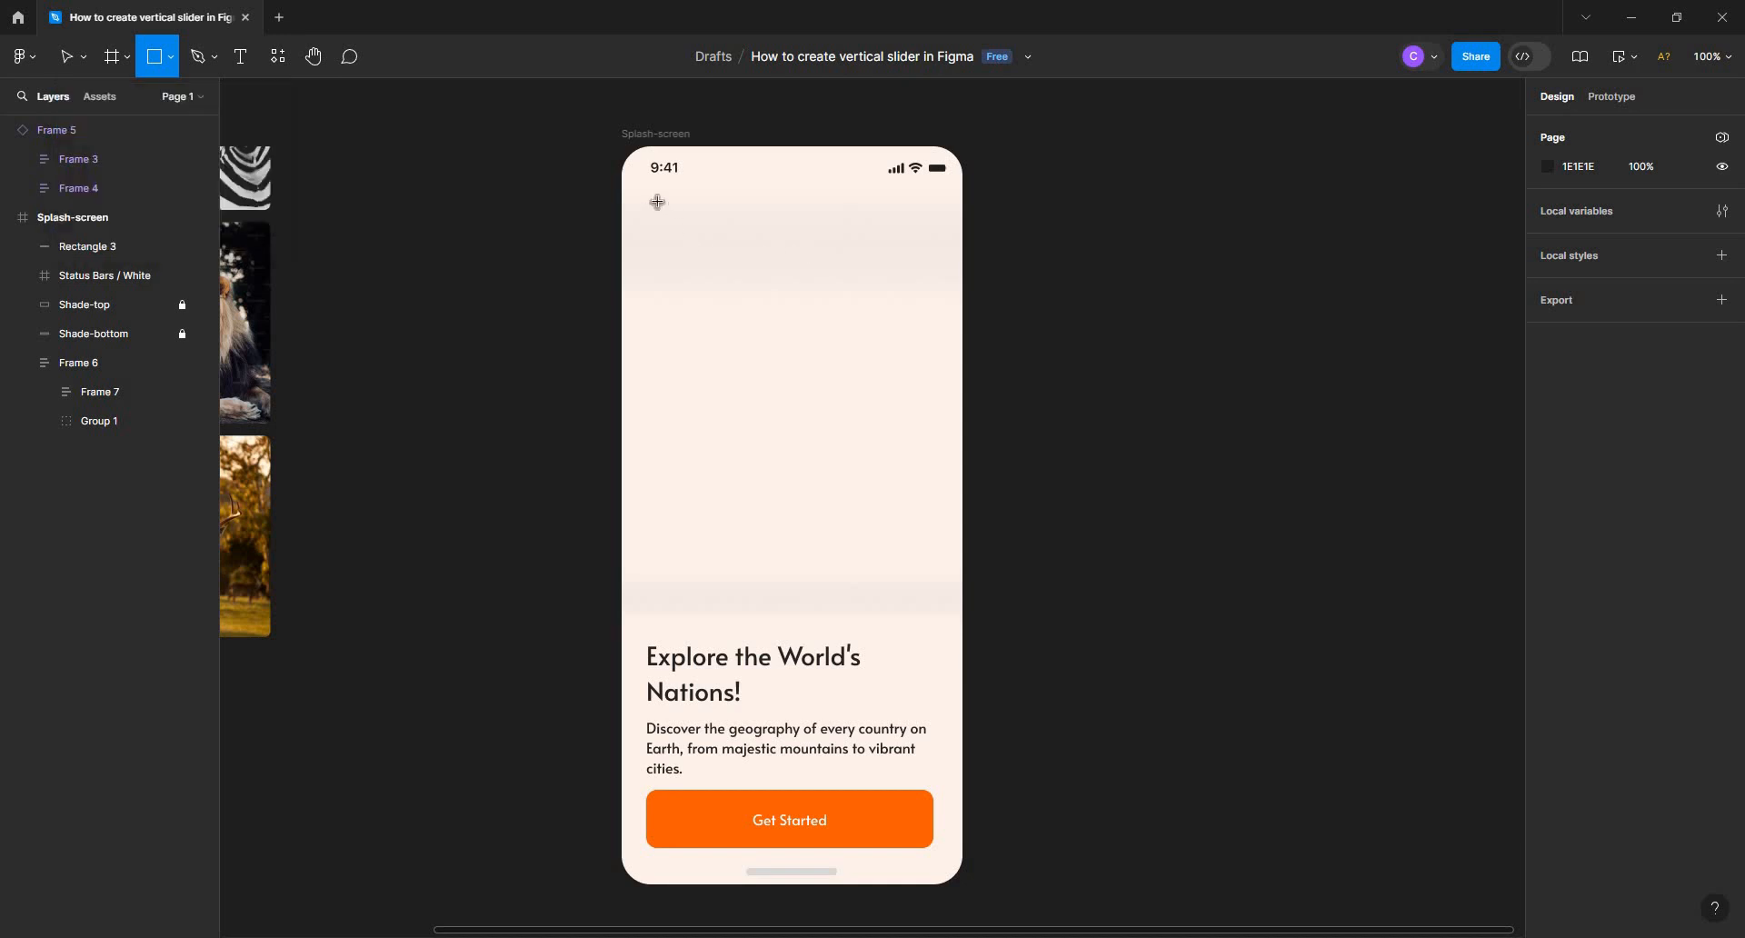
{"action": "mouse_move", "coordinate": [656, 201]}
{"action": "left_mouse_down"}
{"action": "mouse_move", "coordinate": [751, 292]}
{"action": "mouse_move", "coordinate": [775, 371]}
{"action": "mouse_move", "coordinate": [728, 345]}
{"action": "mouse_move", "coordinate": [784, 330]}
{"action": "mouse_move", "coordinate": [914, 343]}
{"action": "left_mouse_up"}
{"action": "left_click", "coordinate": [748, 340], "text": "shift"}
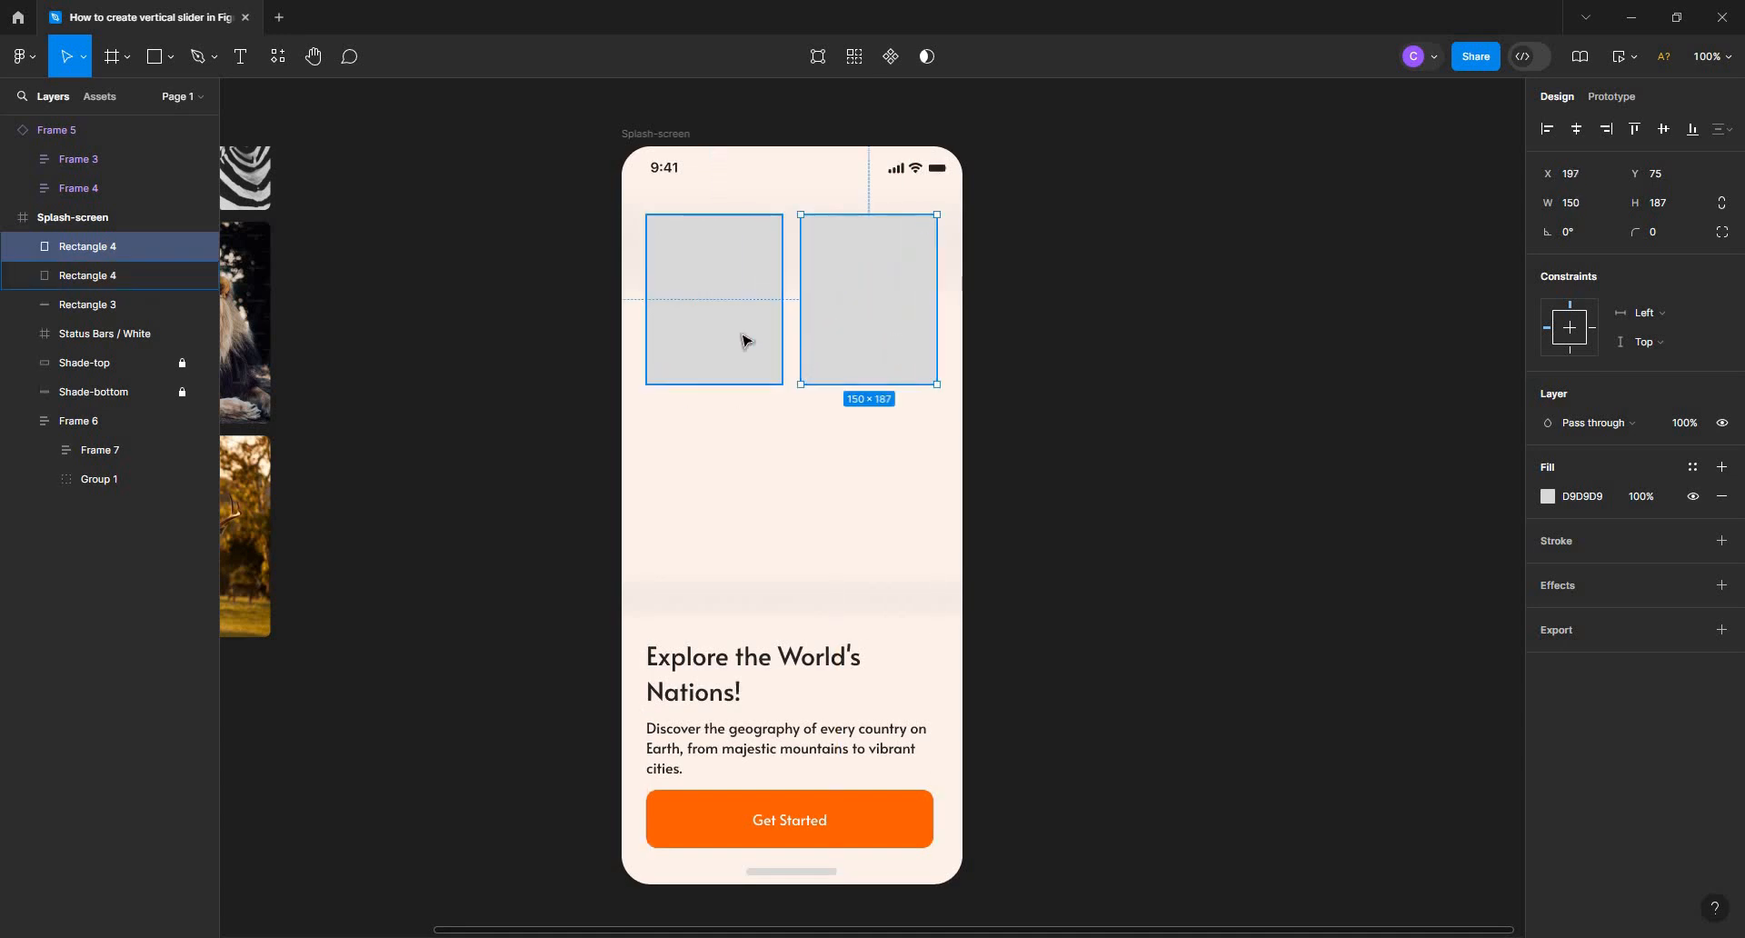
Copy the left rectangle directly below itself with a gap of 11 and wrap both in a vertical auto layout
{"action": "left_click", "coordinate": [753, 349]}
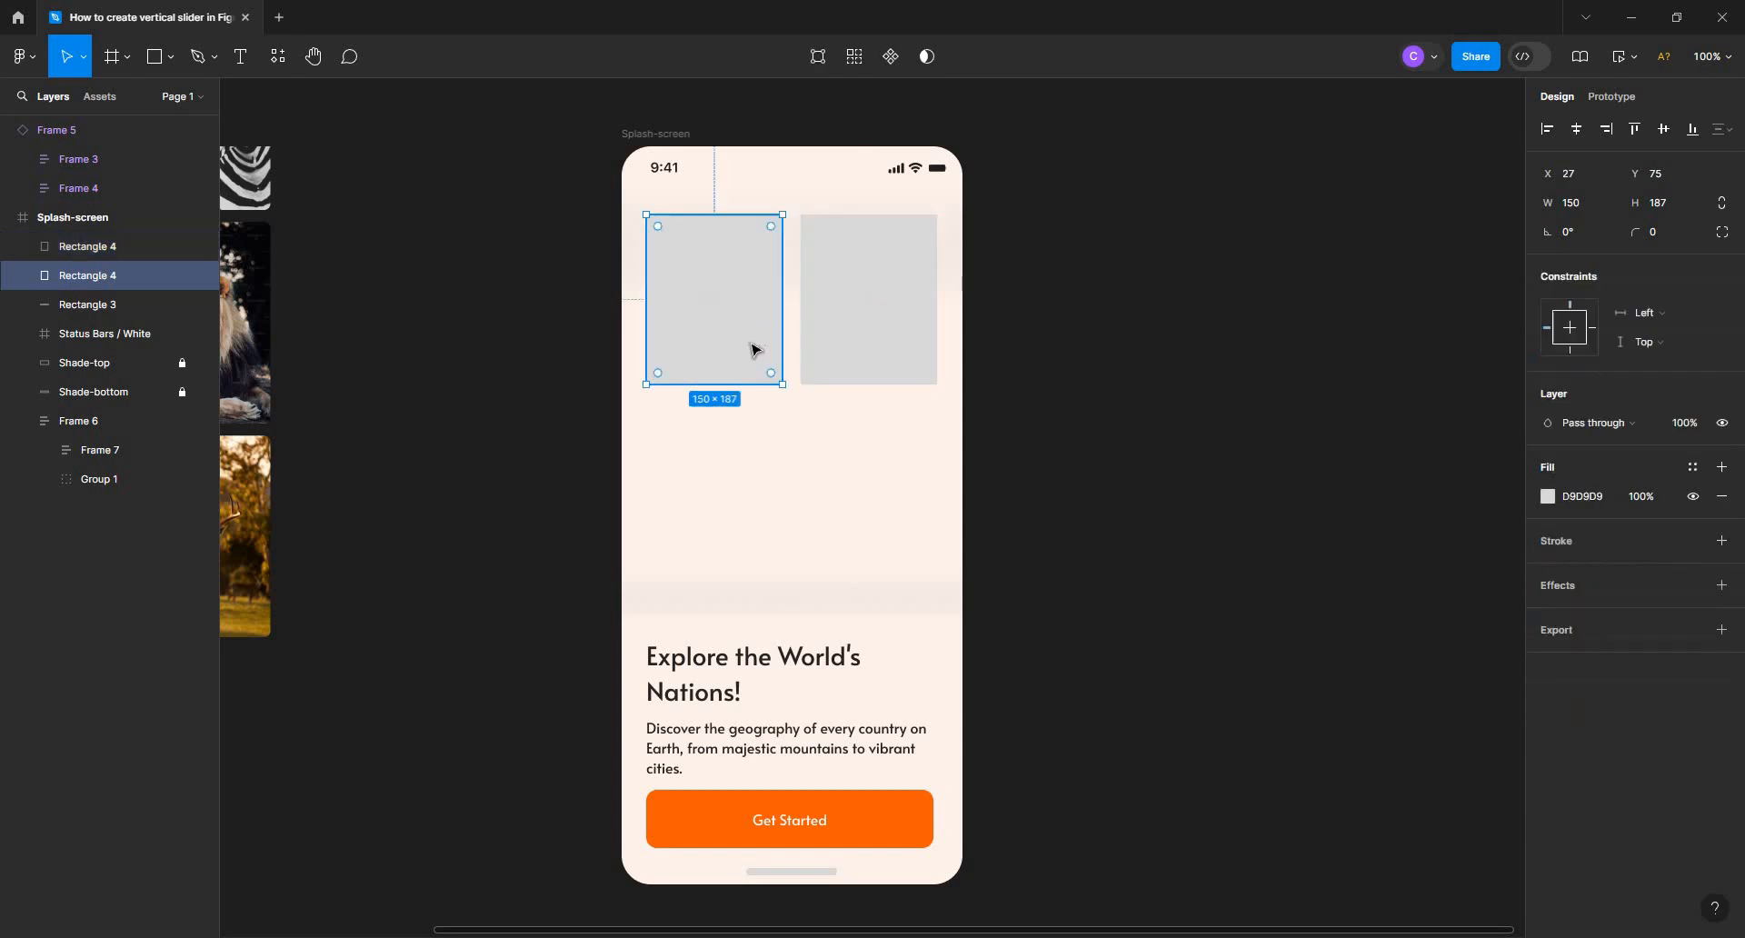
{"action": "left_click_drag", "start_coordinate": [745, 322], "coordinate": [726, 499], "text": "alt"}
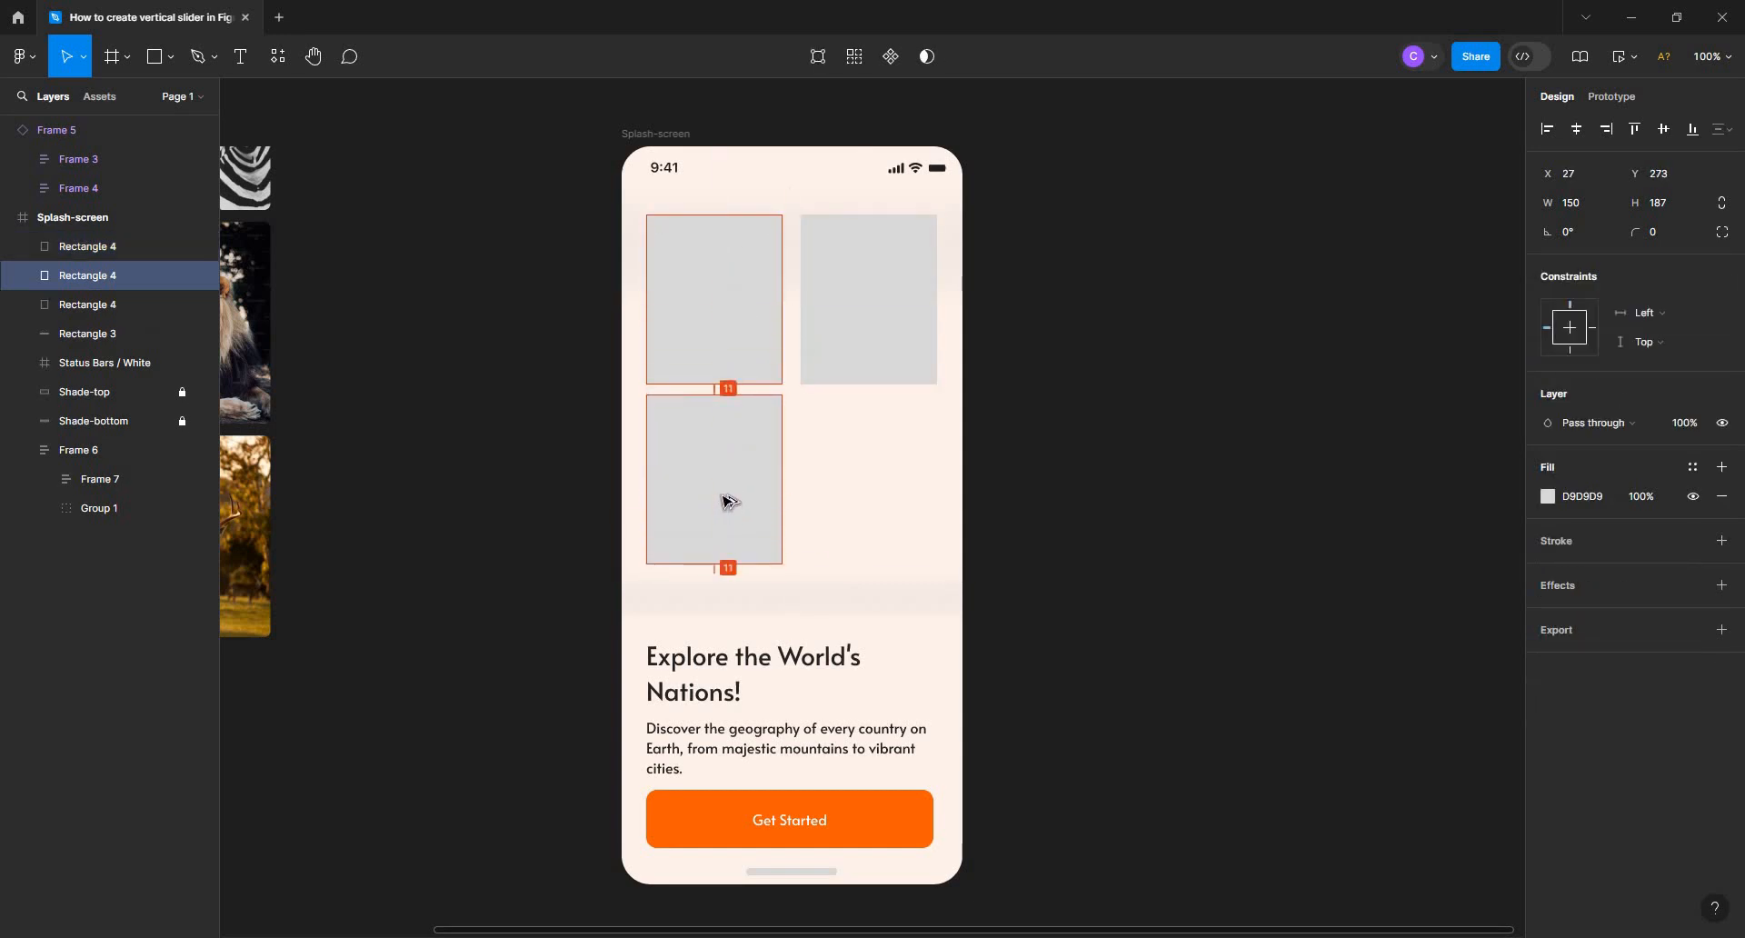
{"action": "left_click", "coordinate": [758, 354], "text": "shift"}
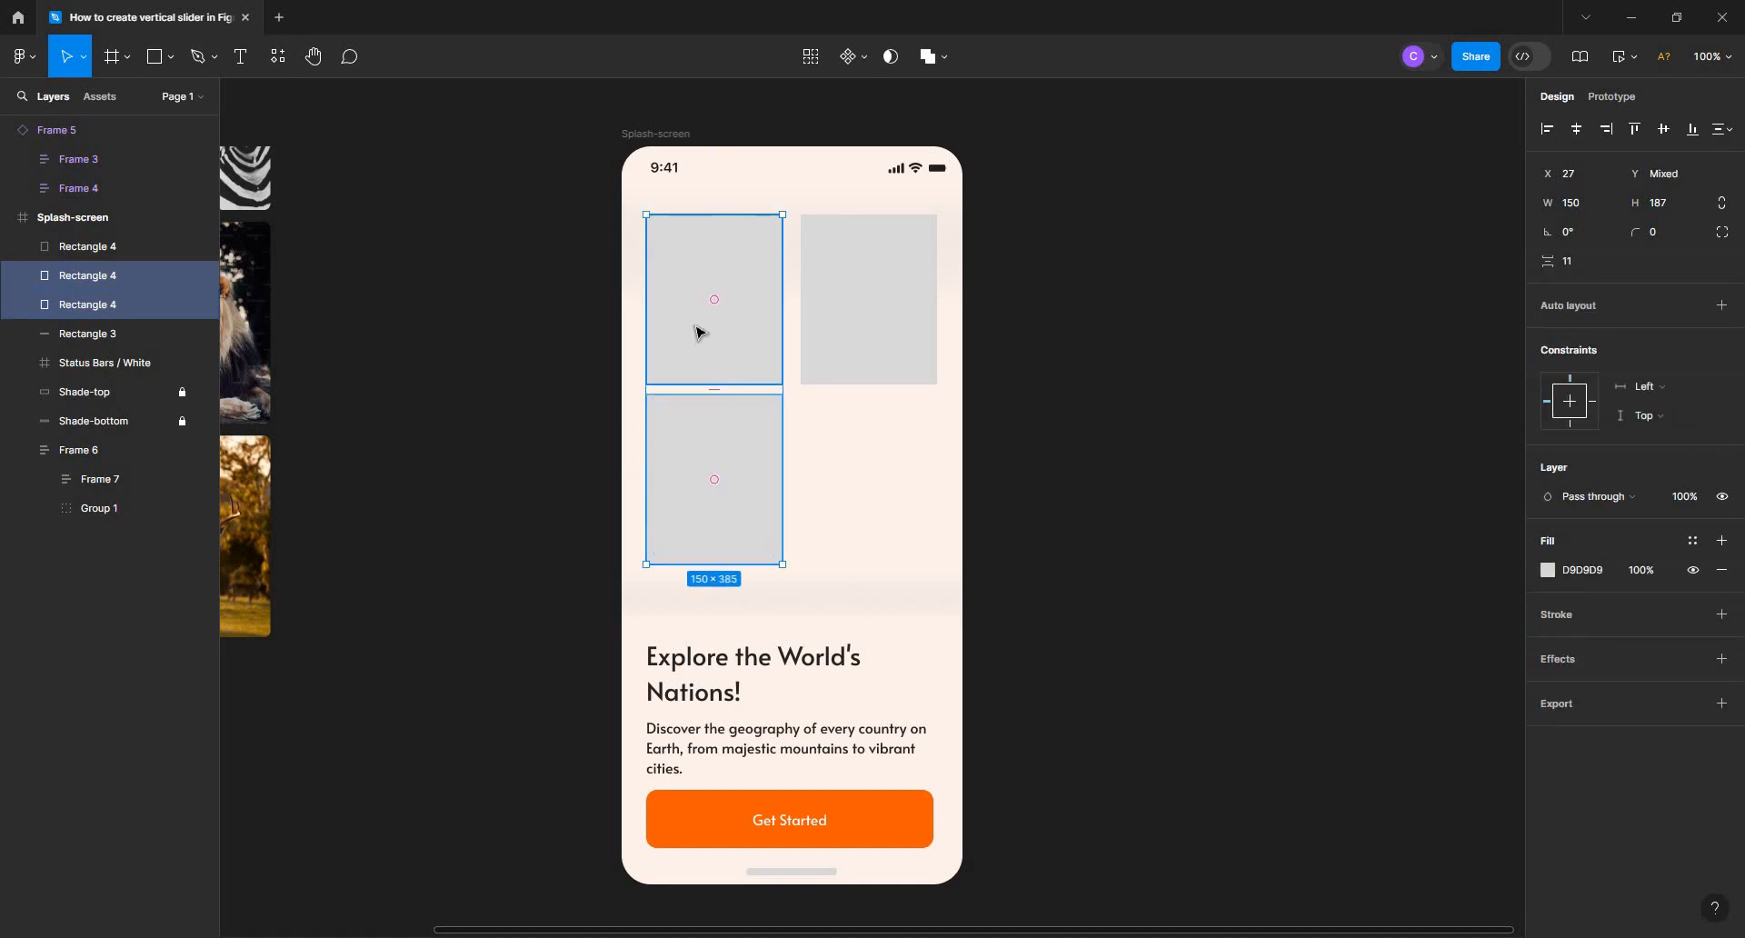
{"action": "key", "text": "shift+a"}
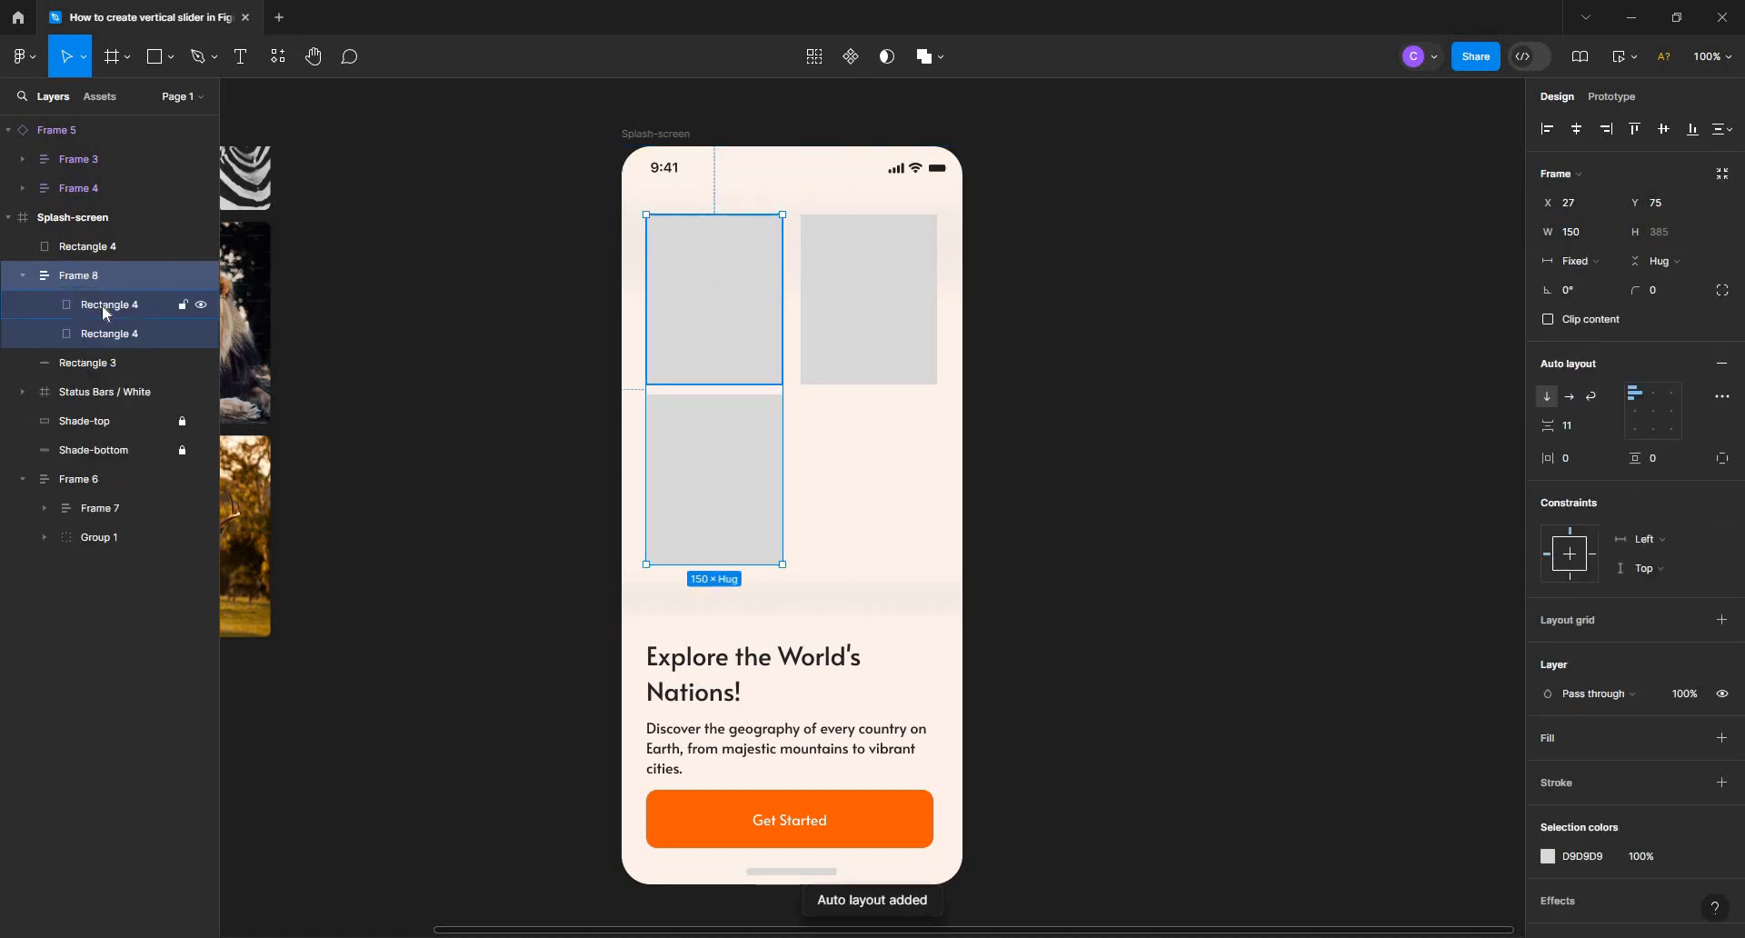
Duplicate the rectangle inside the left auto layout column until the column holds seven rectangles
{"action": "left_click", "coordinate": [103, 310]}
{"action": "key", "text": "ctrl+d"}
{"action": "key", "text": "ctrl+d"}
{"action": "key", "text": "ctrl+d"}
{"action": "key", "text": "ctrl+d"}
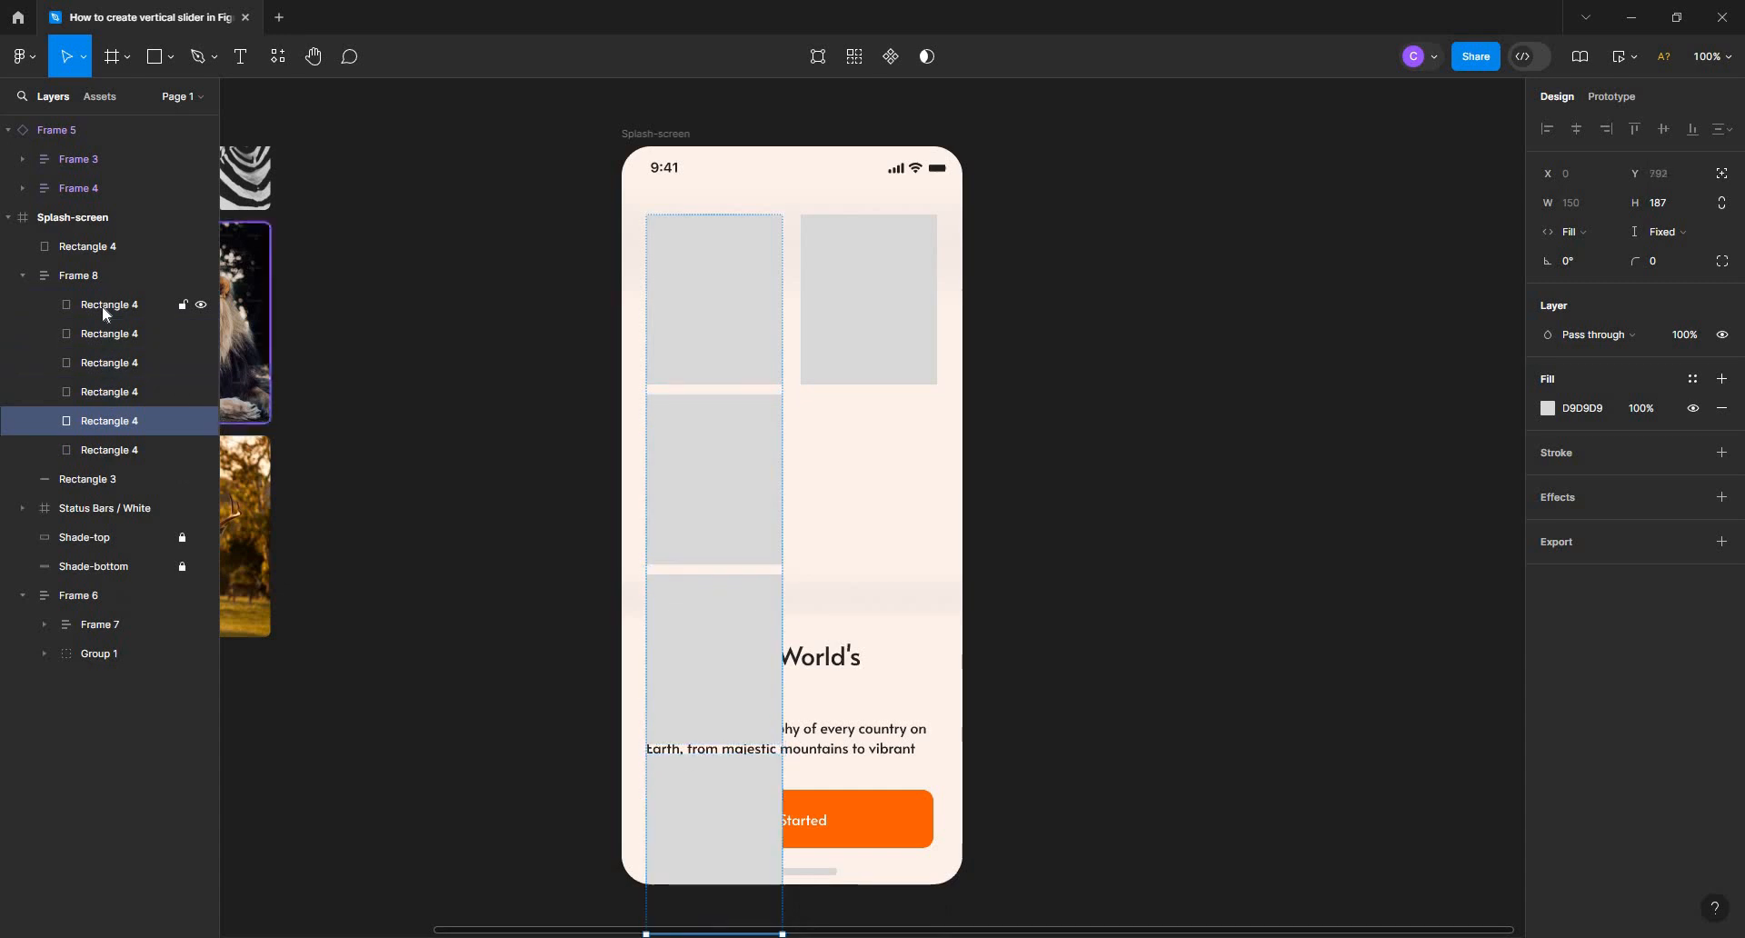
{"action": "key", "text": "ctrl+d"}
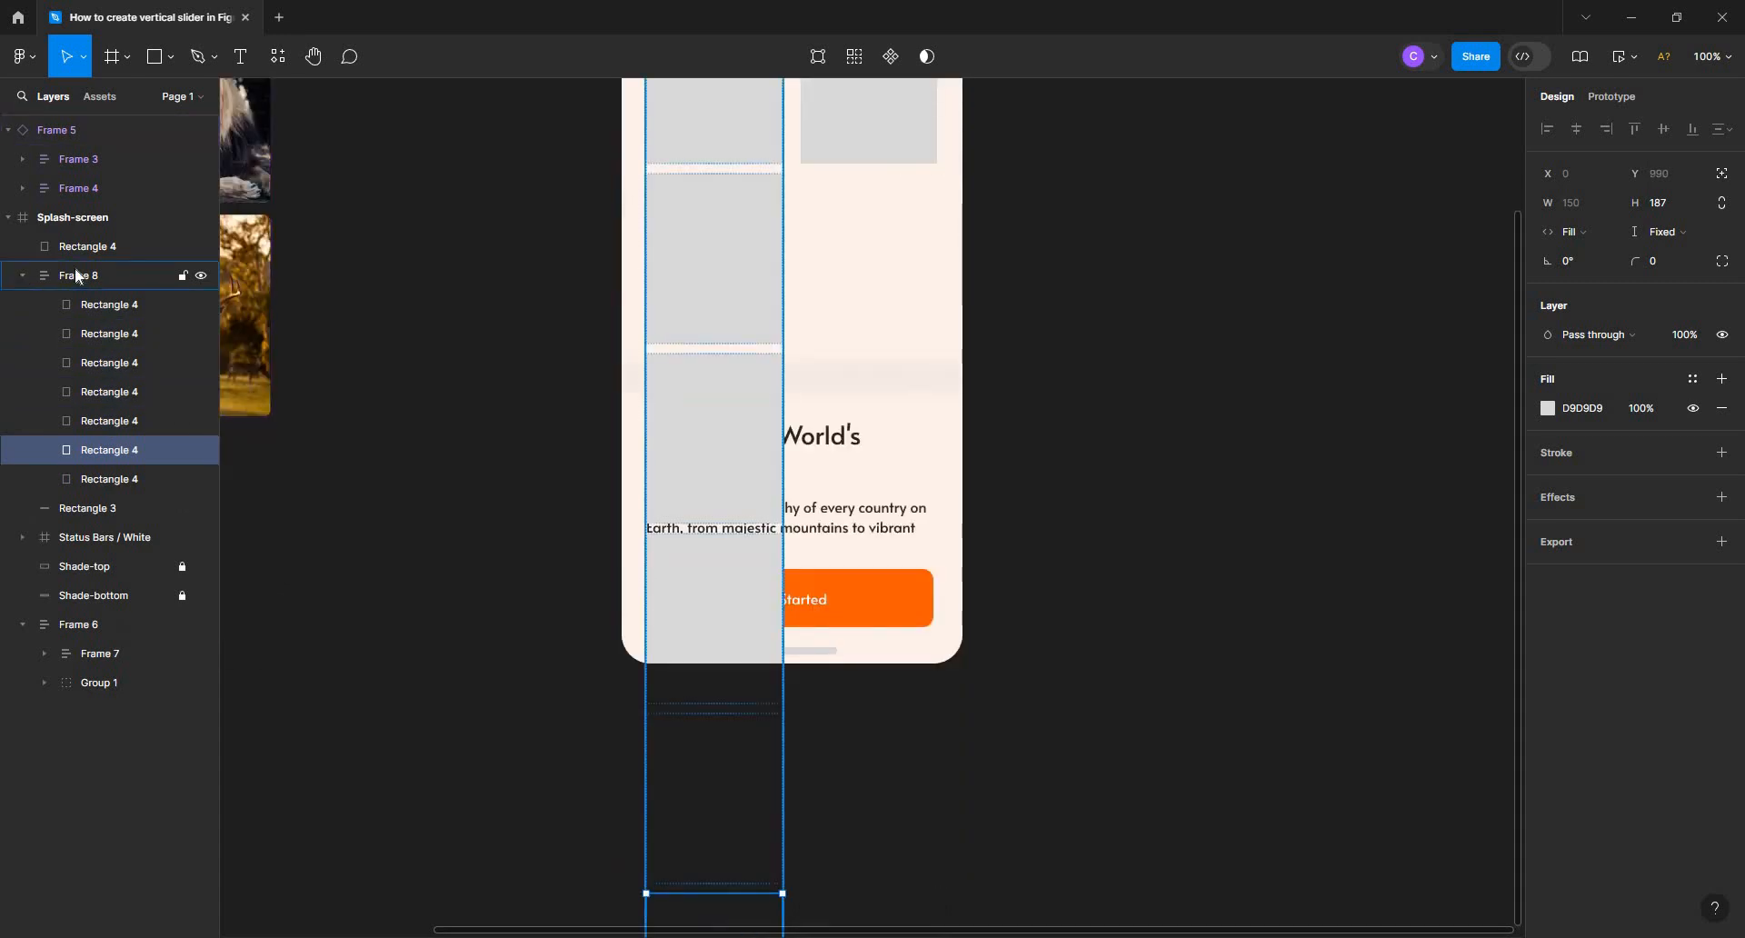
Copy the right rectangle directly below itself with a gap of 11 and wrap both in a vertical auto layout
{"action": "left_click", "coordinate": [93, 246]}
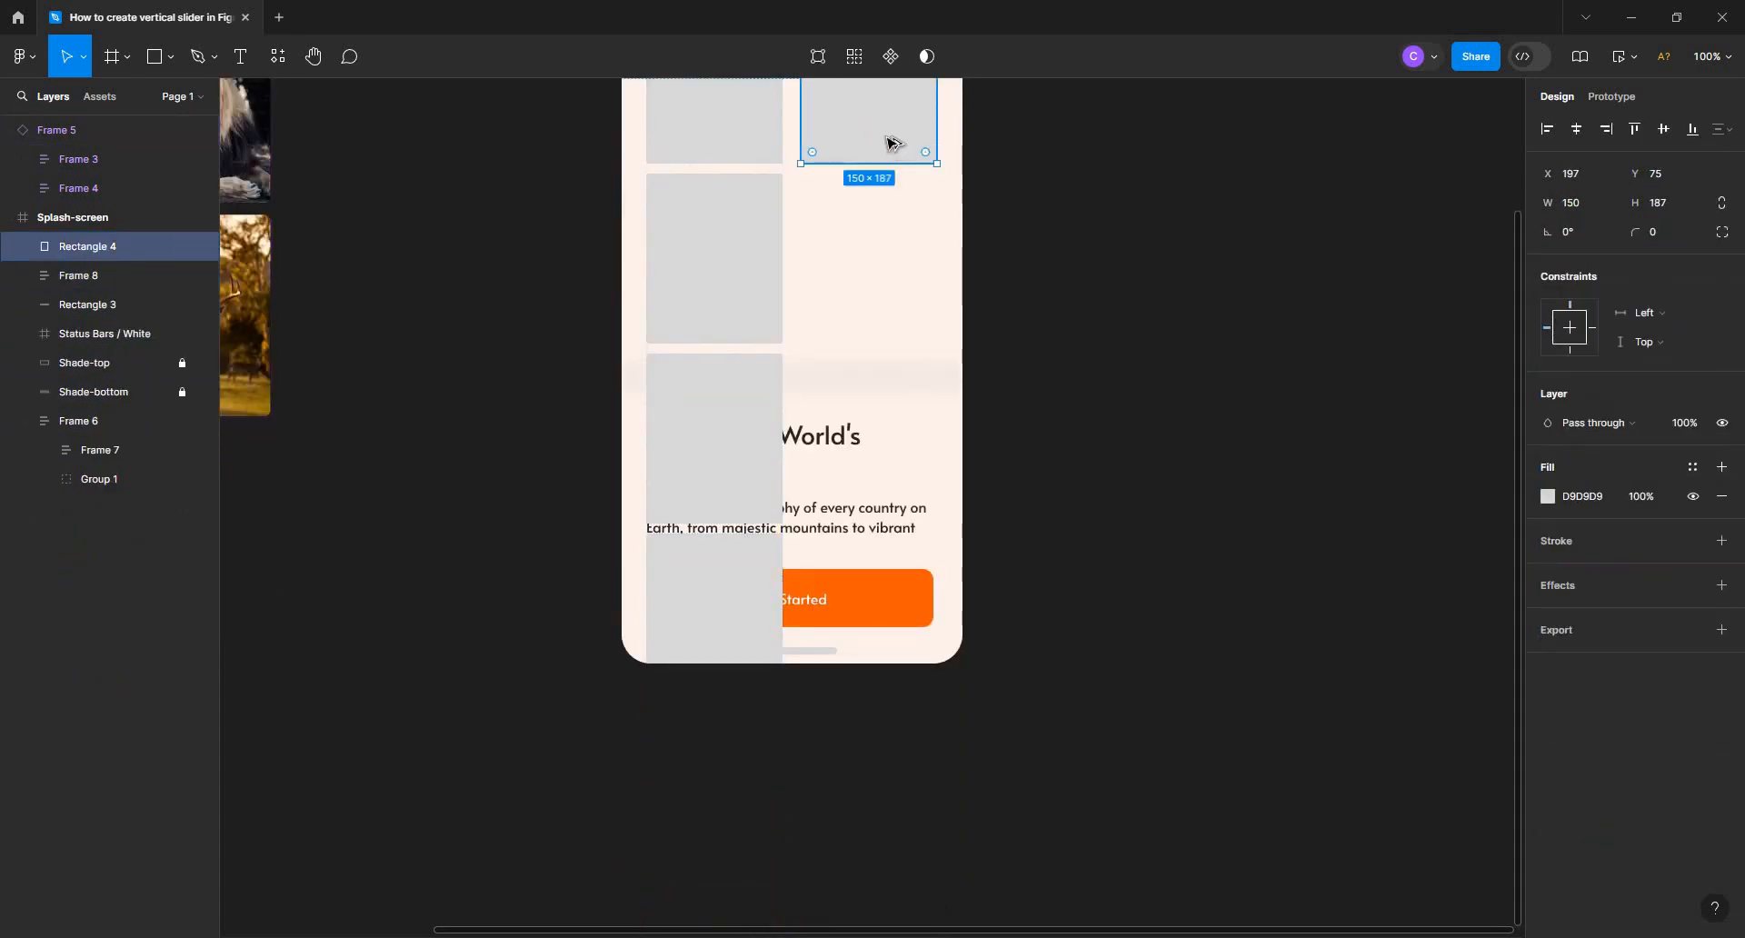
{"action": "left_click_drag", "start_coordinate": [891, 143], "coordinate": [857, 322], "text": "alt"}
{"action": "left_click", "coordinate": [860, 156], "text": "shift"}
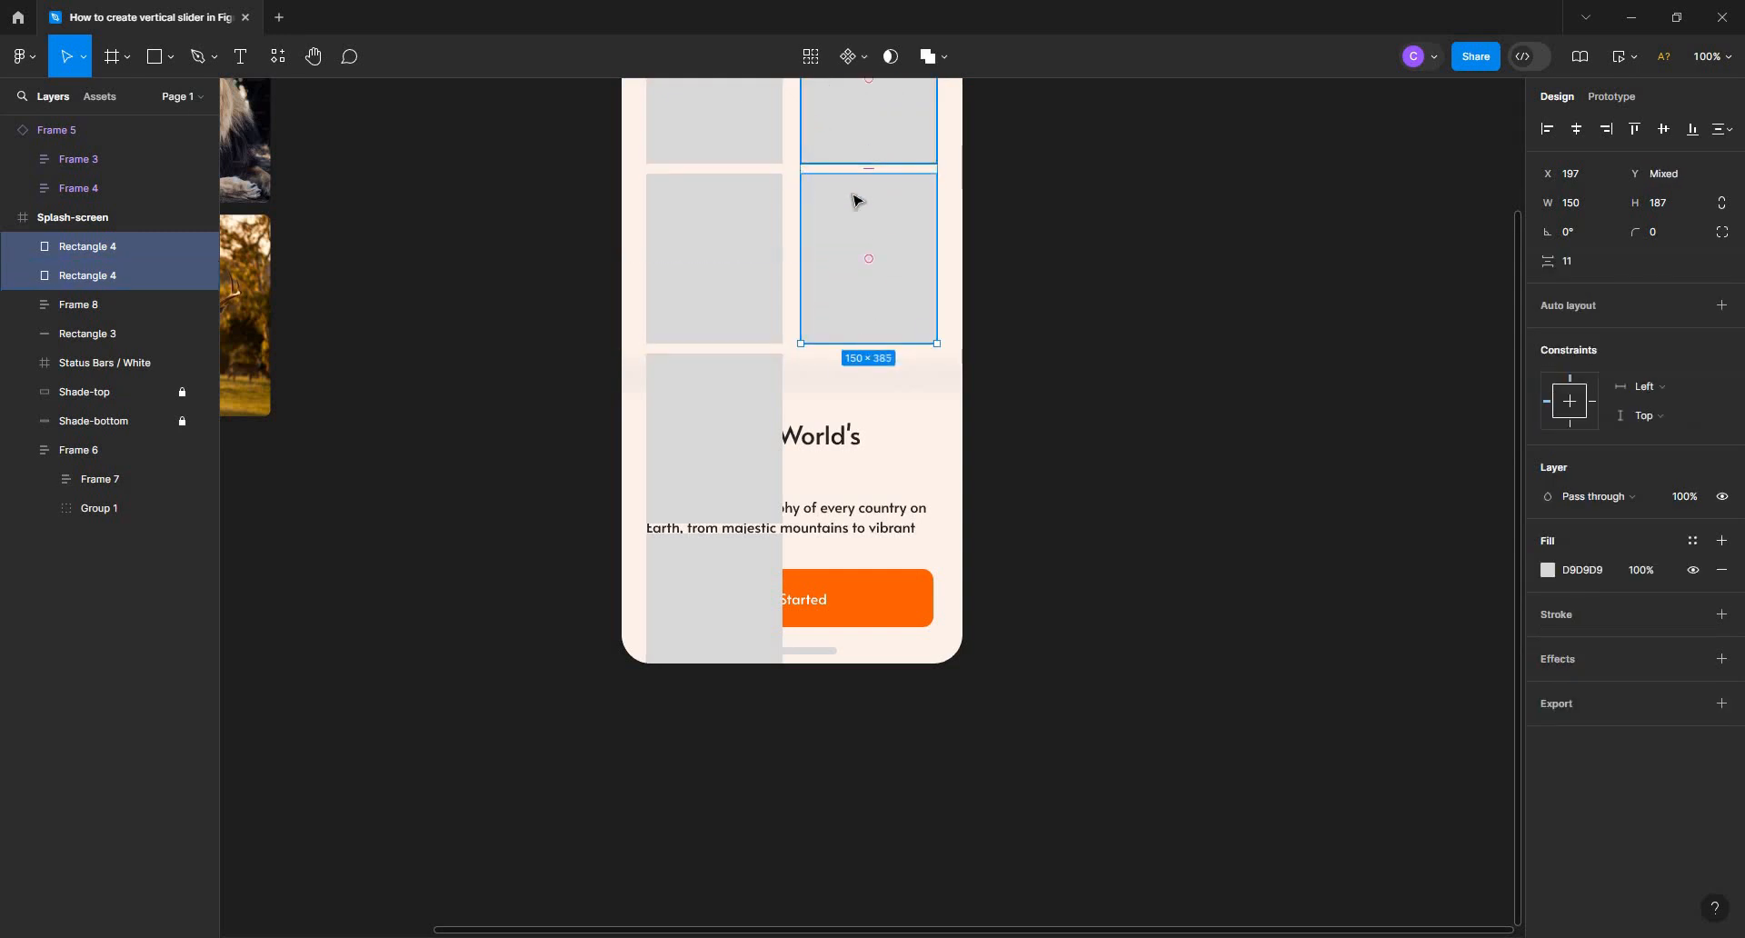
{"action": "key", "text": "shift+a"}
Copy all seven rectangles of the left column and paste them into the right auto layout column
{"action": "left_click", "coordinate": [23, 246]}
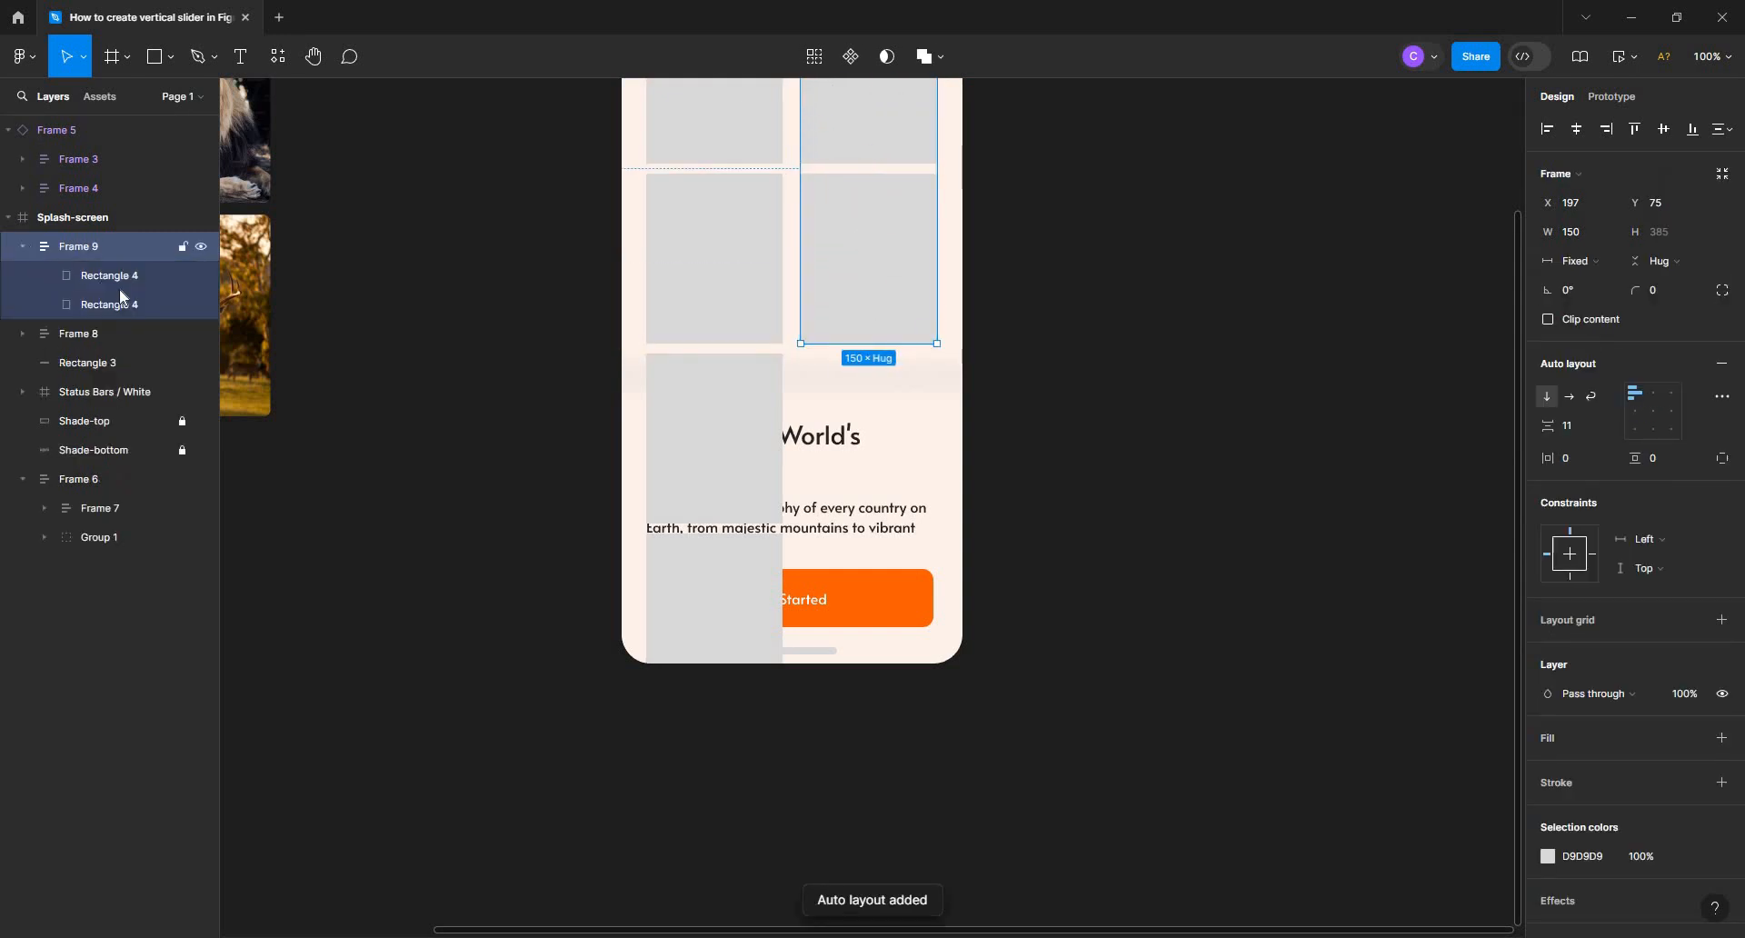
{"action": "left_click", "coordinate": [118, 276]}
{"action": "left_click", "coordinate": [24, 334]}
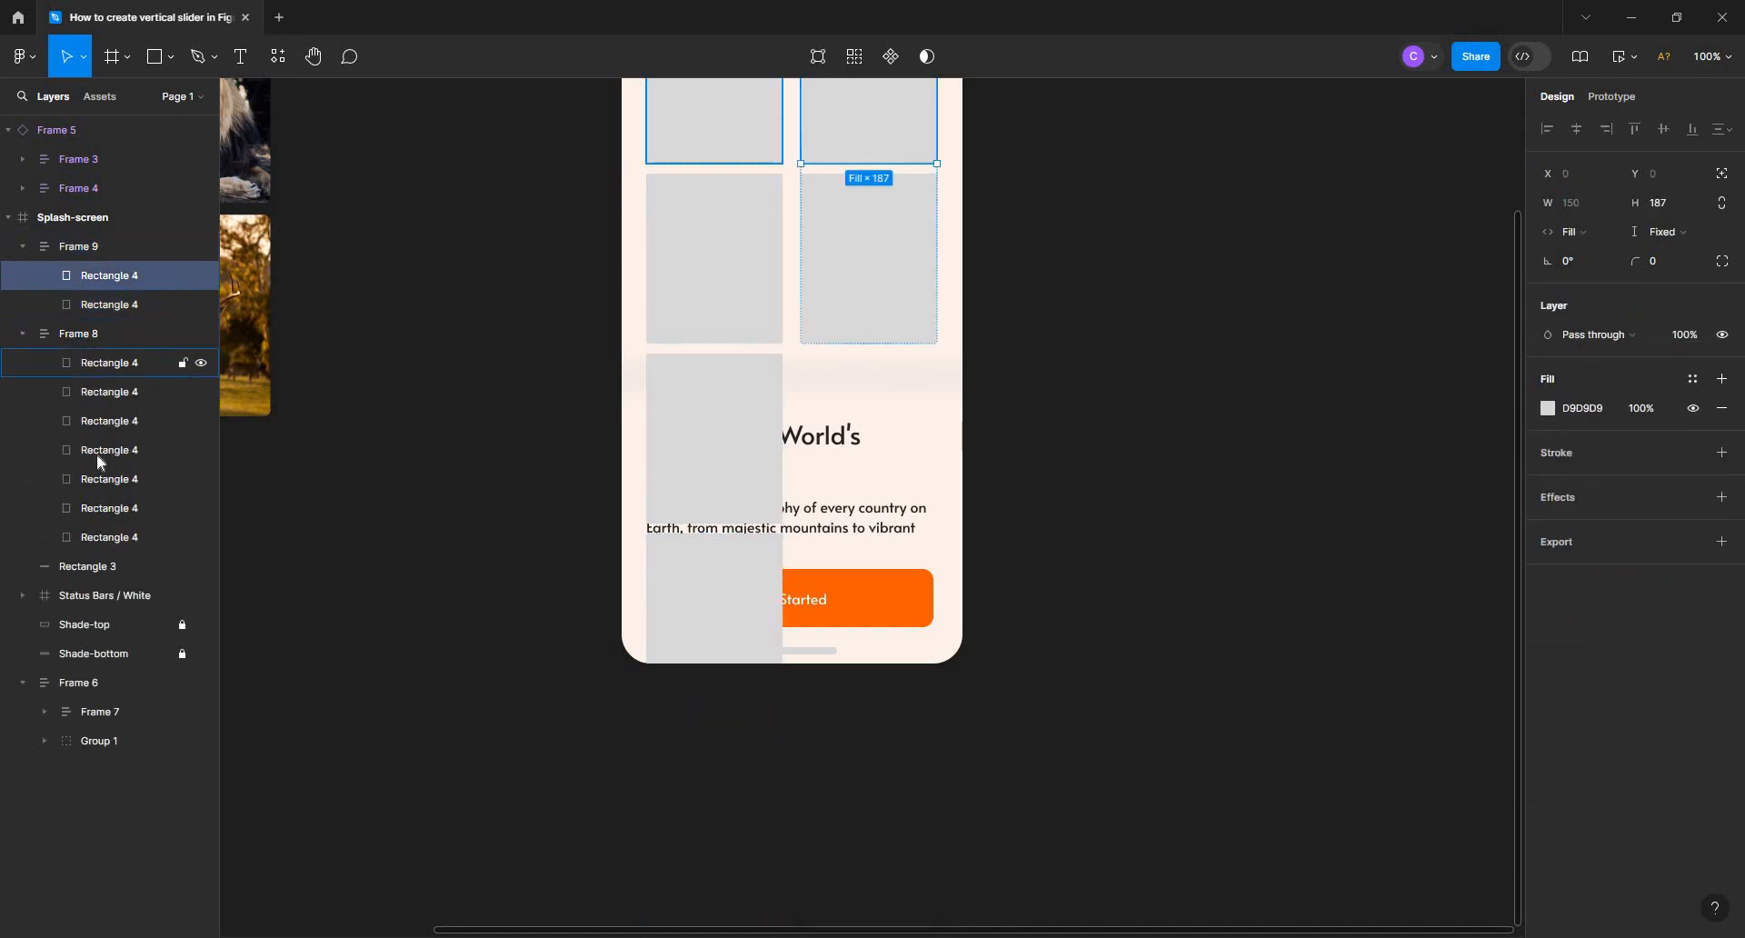
{"action": "left_click", "coordinate": [109, 363]}
{"action": "left_click", "coordinate": [92, 536], "text": "shift"}
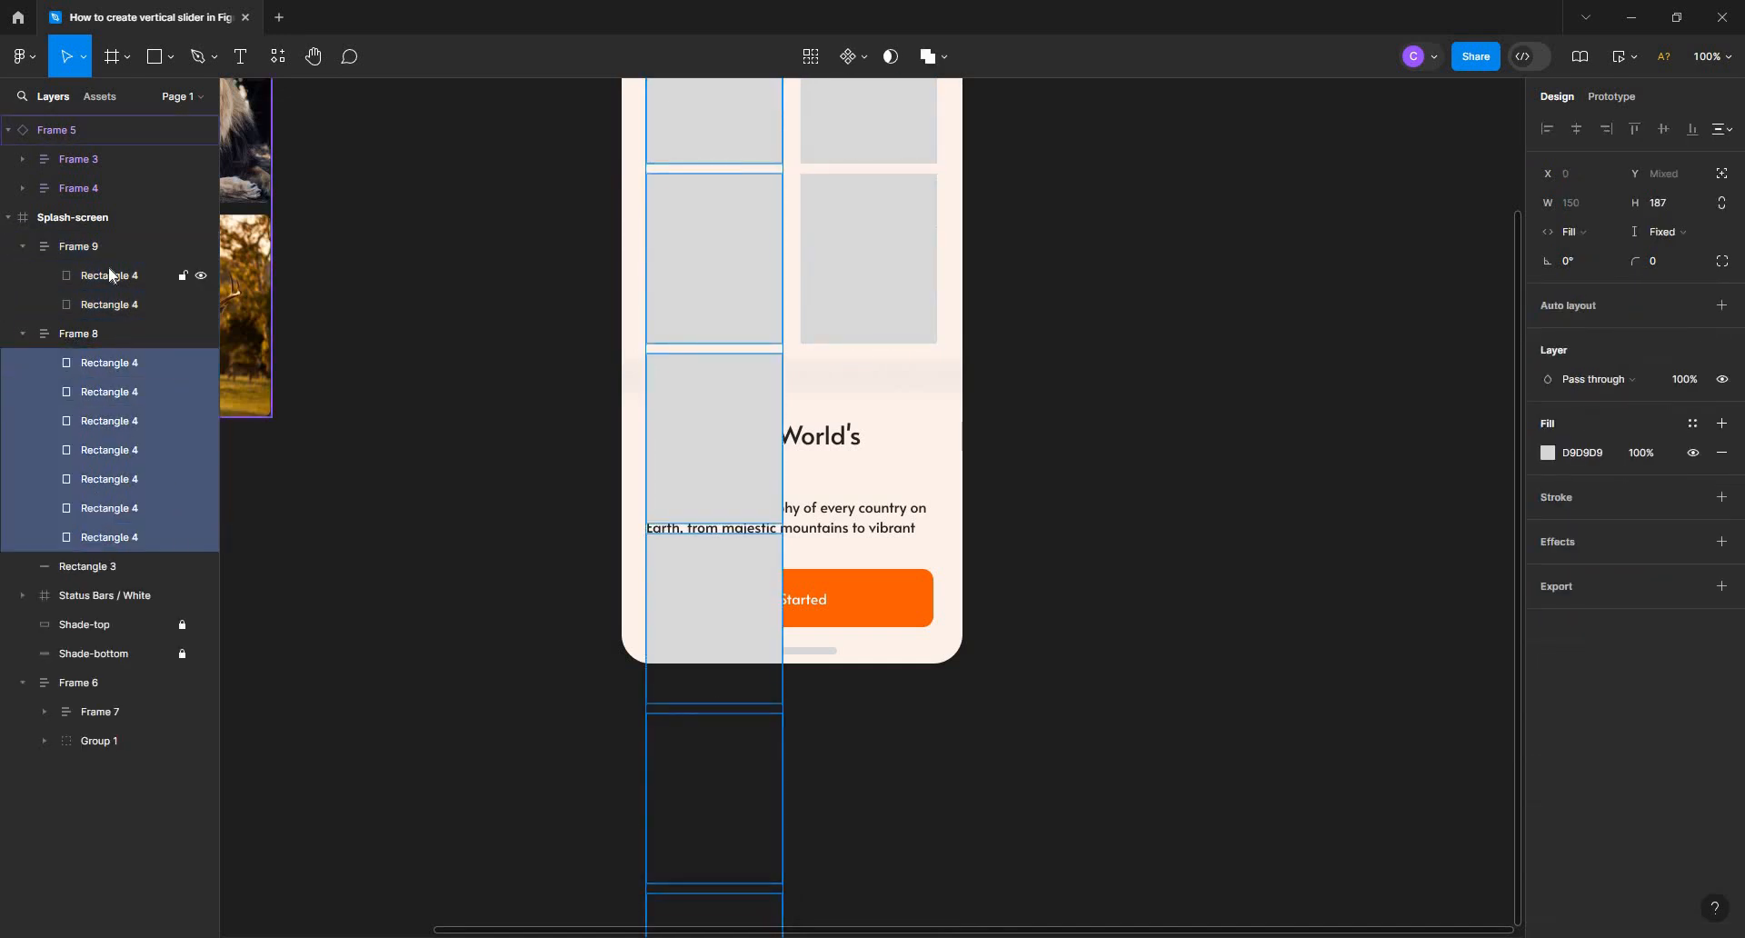
{"action": "left_click", "coordinate": [97, 247]}
{"action": "key", "text": "ctrl+v"}
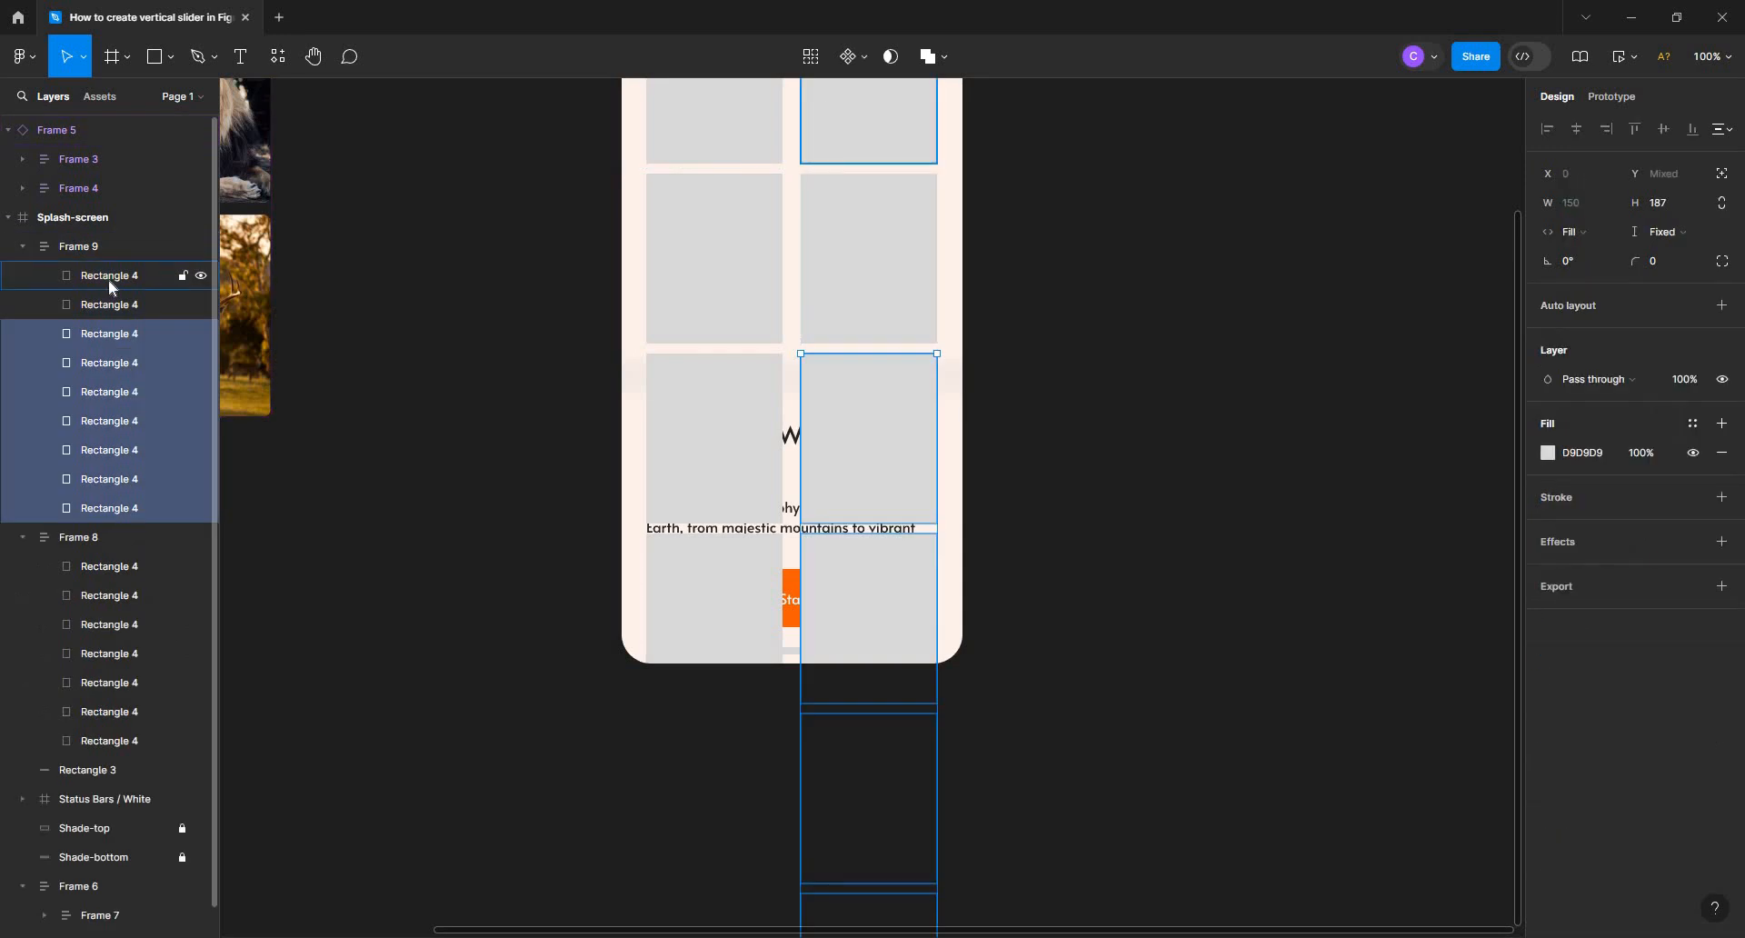
Delete the two original rectangles from the right column, keeping the seven pasted ones
{"action": "left_click", "coordinate": [107, 275]}
{"action": "left_click", "coordinate": [156, 306], "text": "shift"}
{"action": "key", "text": "Delete"}
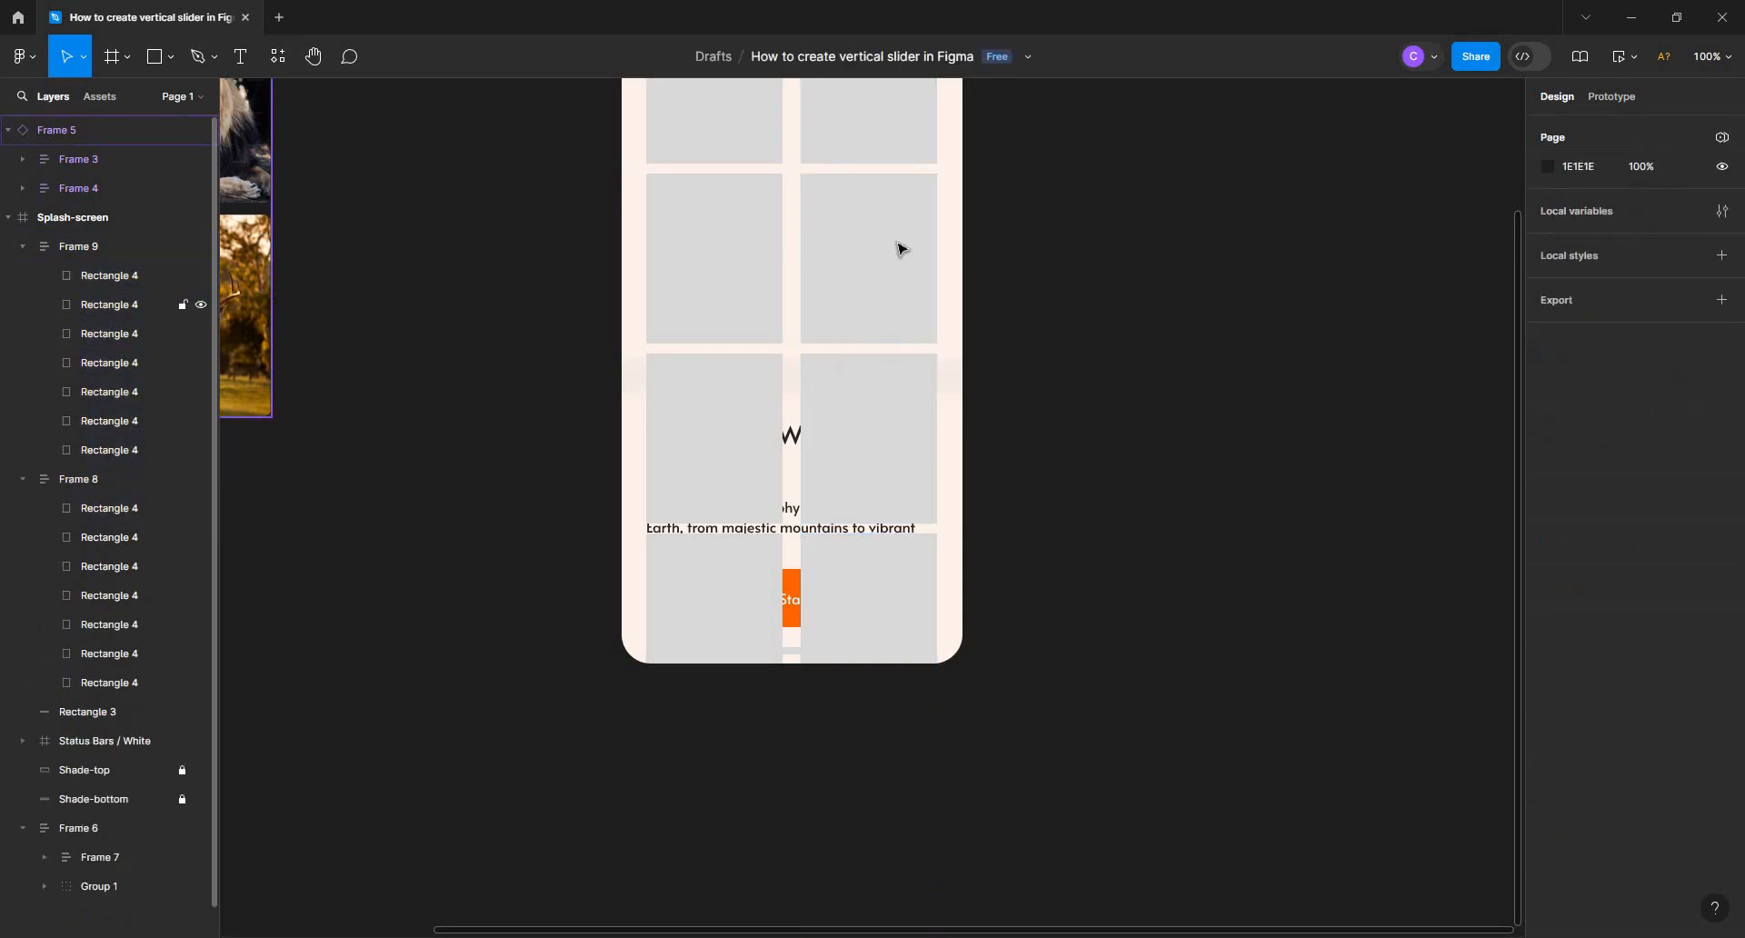
Wrap the left and right rectangle columns together in one new frame
{"action": "left_click_drag", "start_coordinate": [1004, 336], "coordinate": [954, 511]}
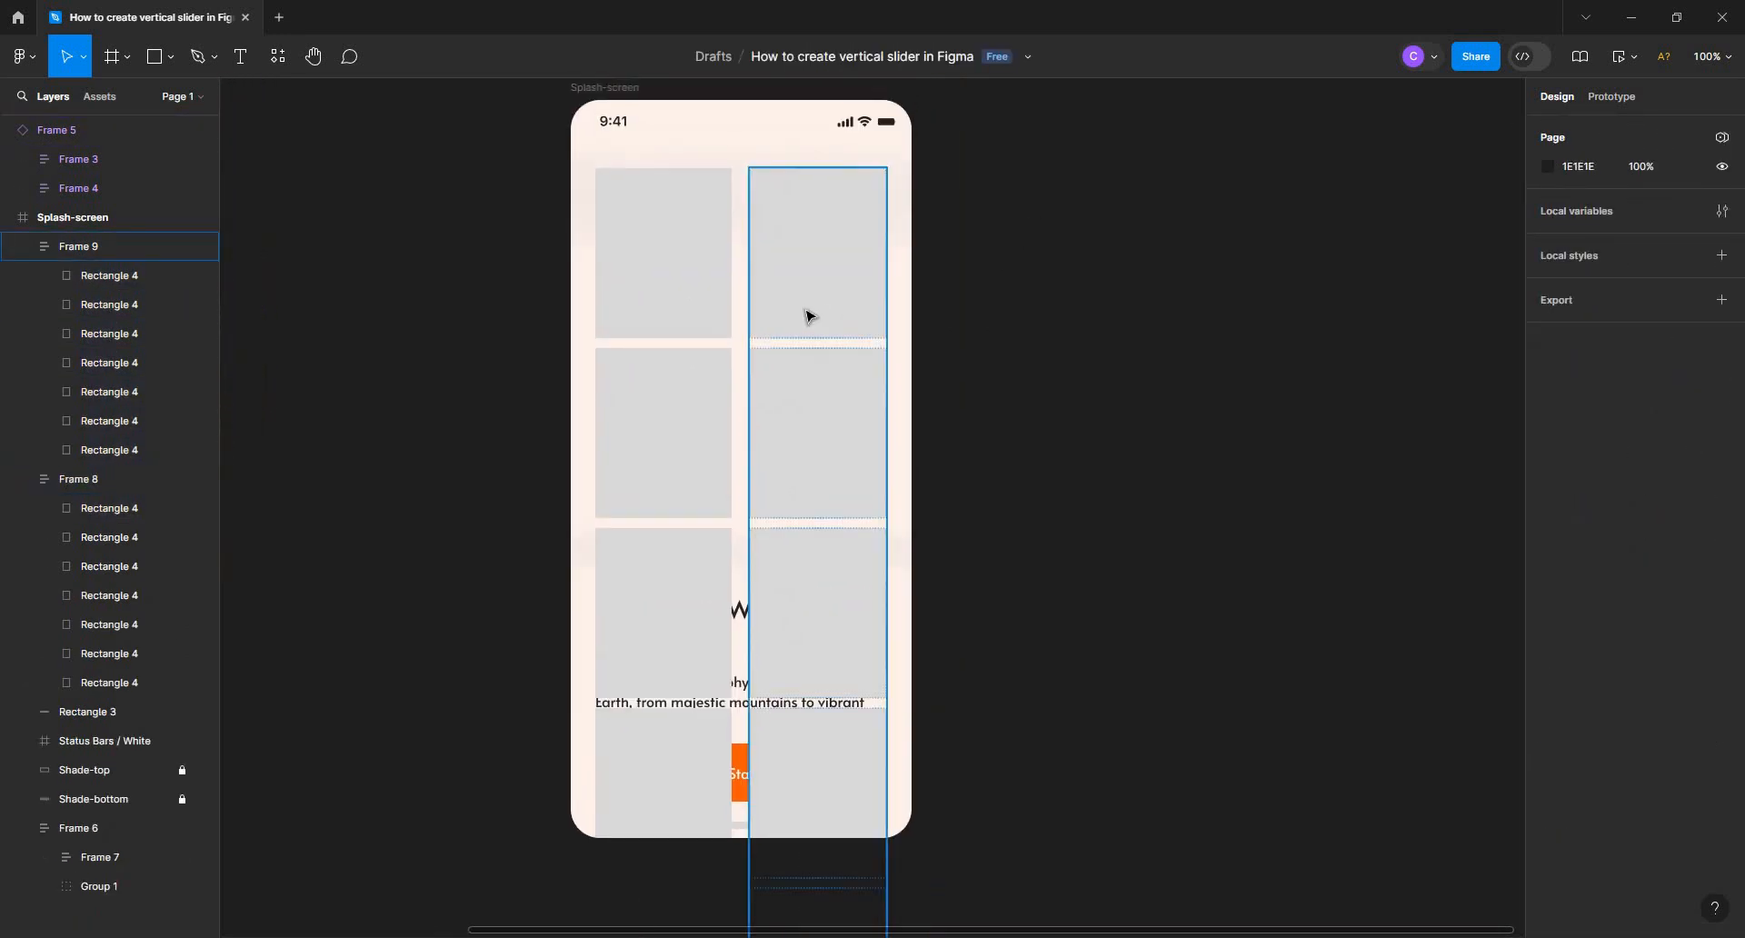
{"action": "left_click", "coordinate": [808, 315]}
{"action": "left_click", "coordinate": [704, 304], "text": "shift"}
{"action": "left_click", "coordinate": [23, 246]}
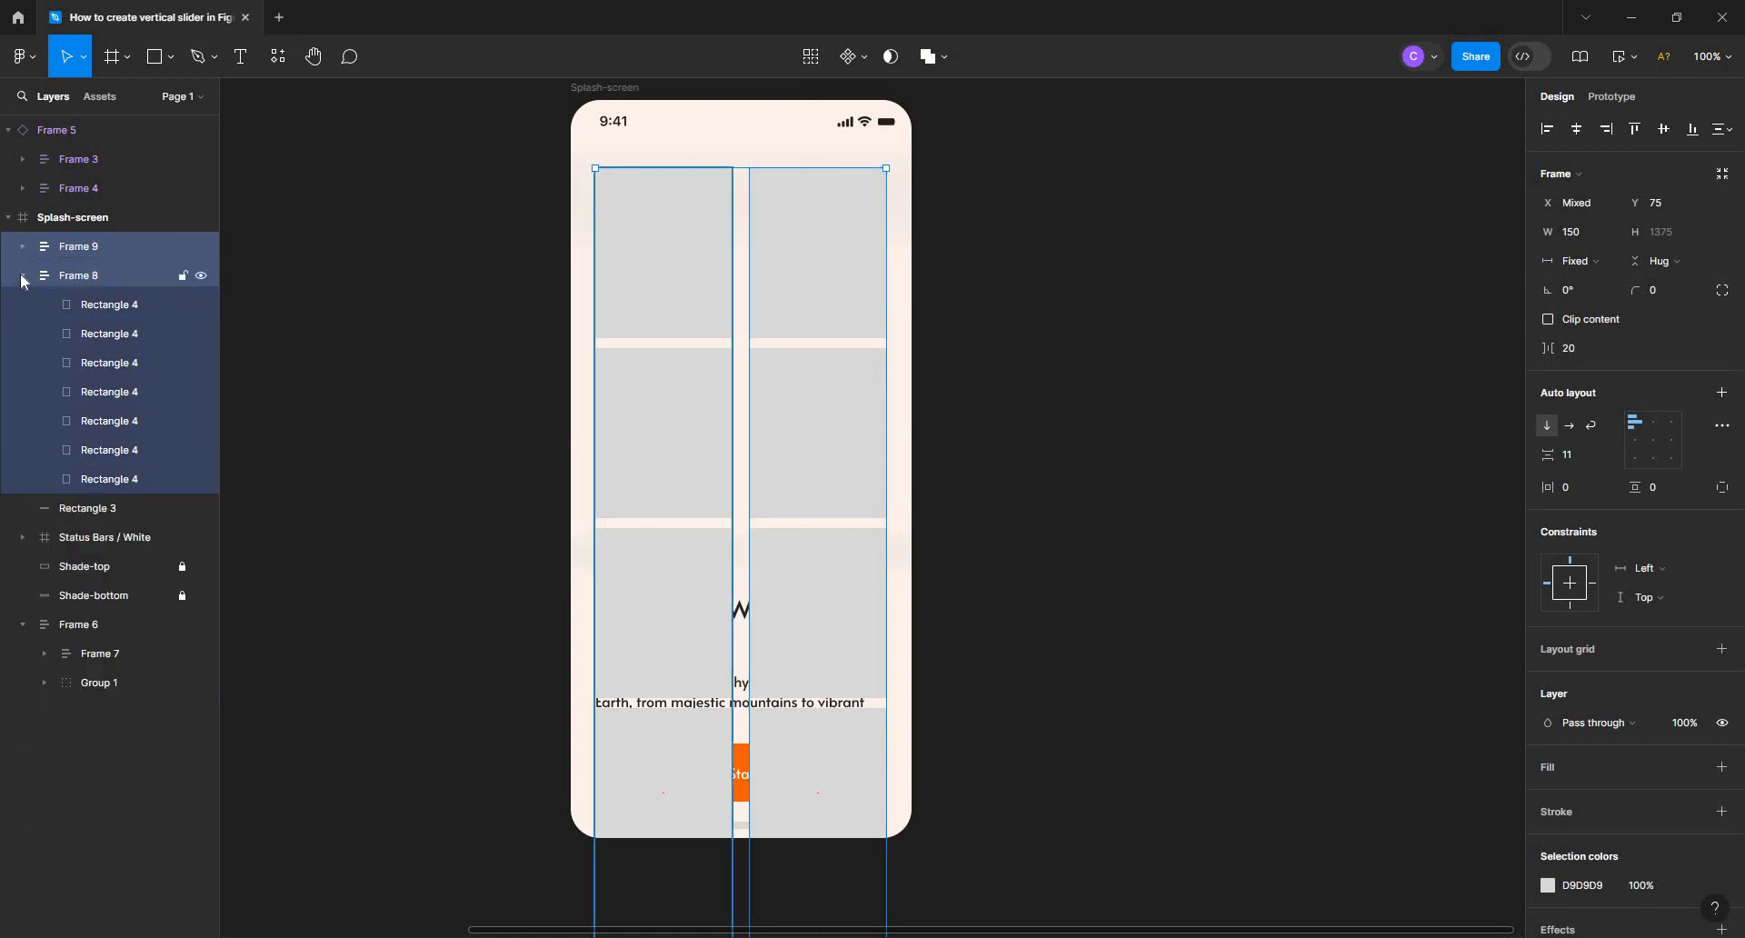
{"action": "left_click", "coordinate": [22, 276]}
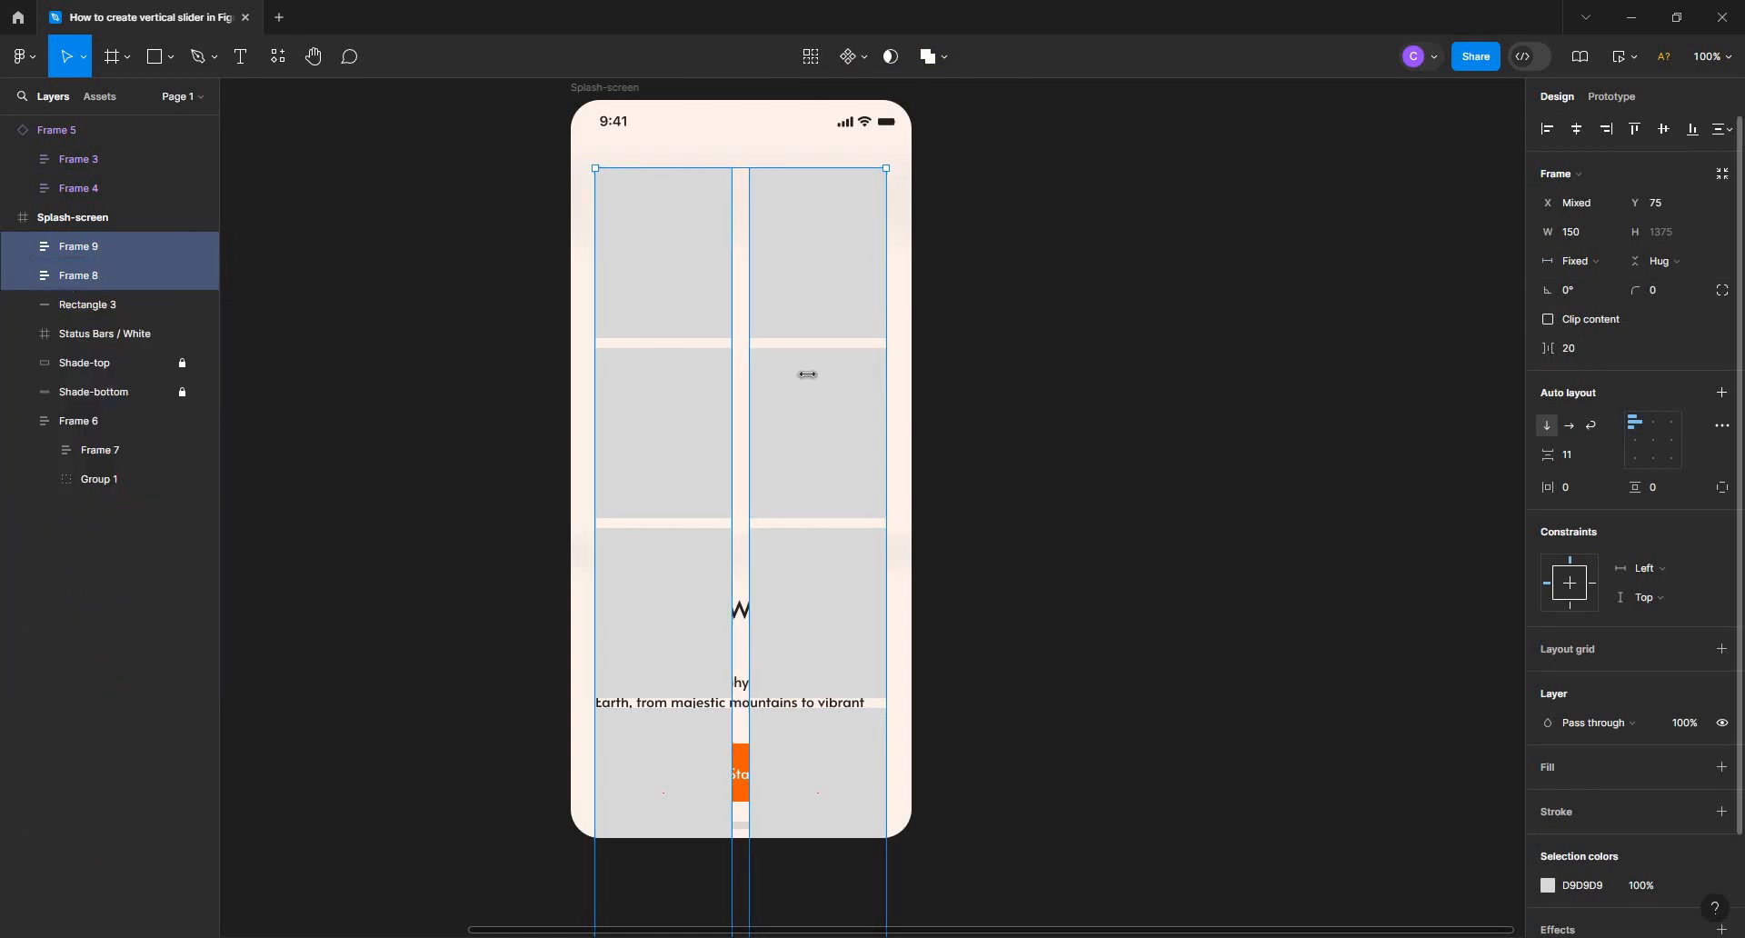
{"action": "right_click", "coordinate": [128, 244]}
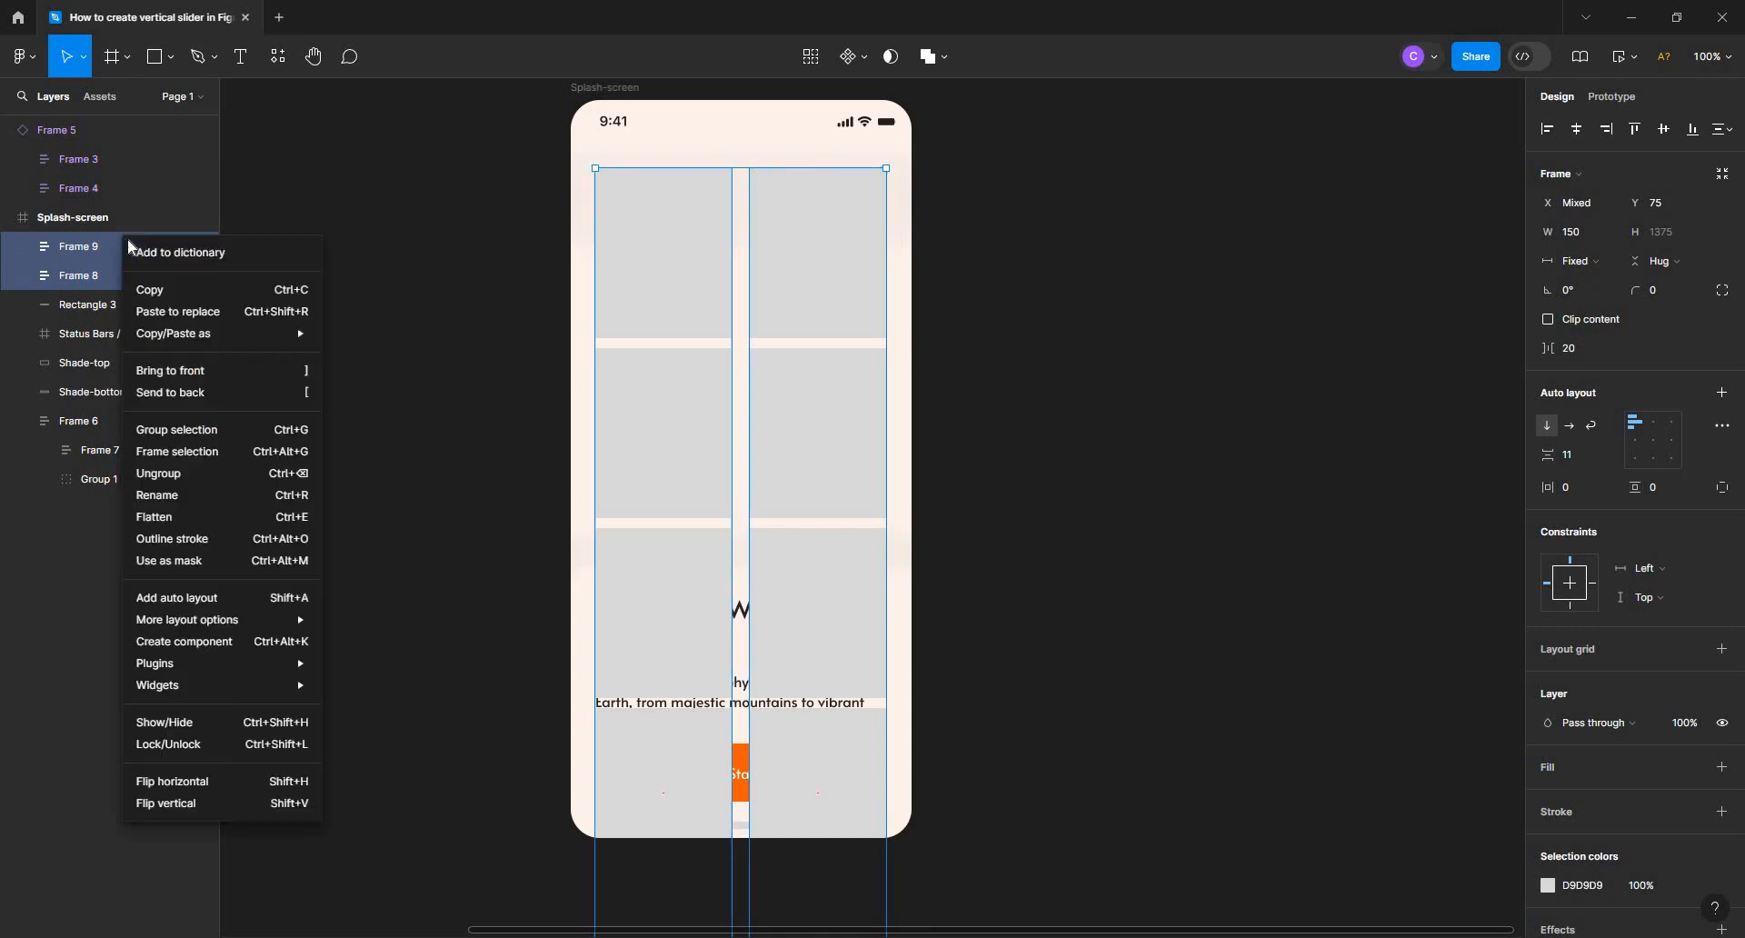
{"action": "left_click", "coordinate": [176, 458]}
Shorten the frame around the columns to 320 × 453, ending just above the heading, and clip its content
{"action": "scroll", "coordinate": [869, 304], "scroll_direction": "down", "scroll_amount": 2}
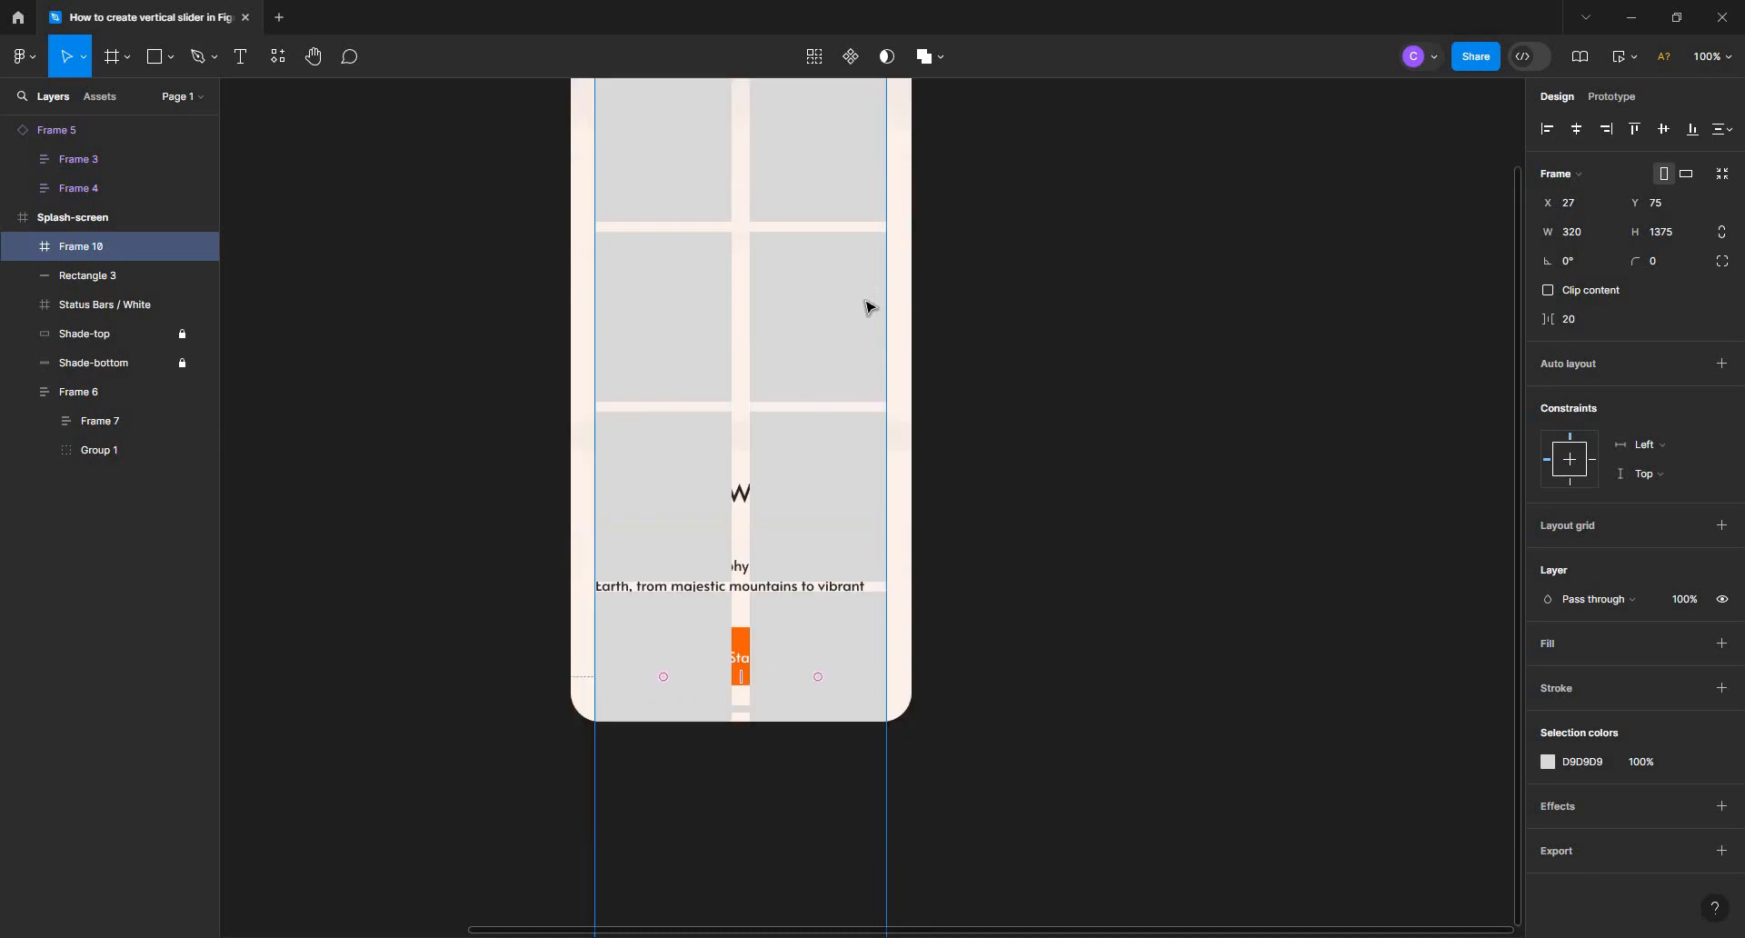
{"action": "scroll", "coordinate": [886, 318], "scroll_direction": "down", "scroll_amount": 2, "text": "ctrl"}
{"action": "scroll", "coordinate": [1006, 262], "scroll_direction": "down", "scroll_amount": 3}
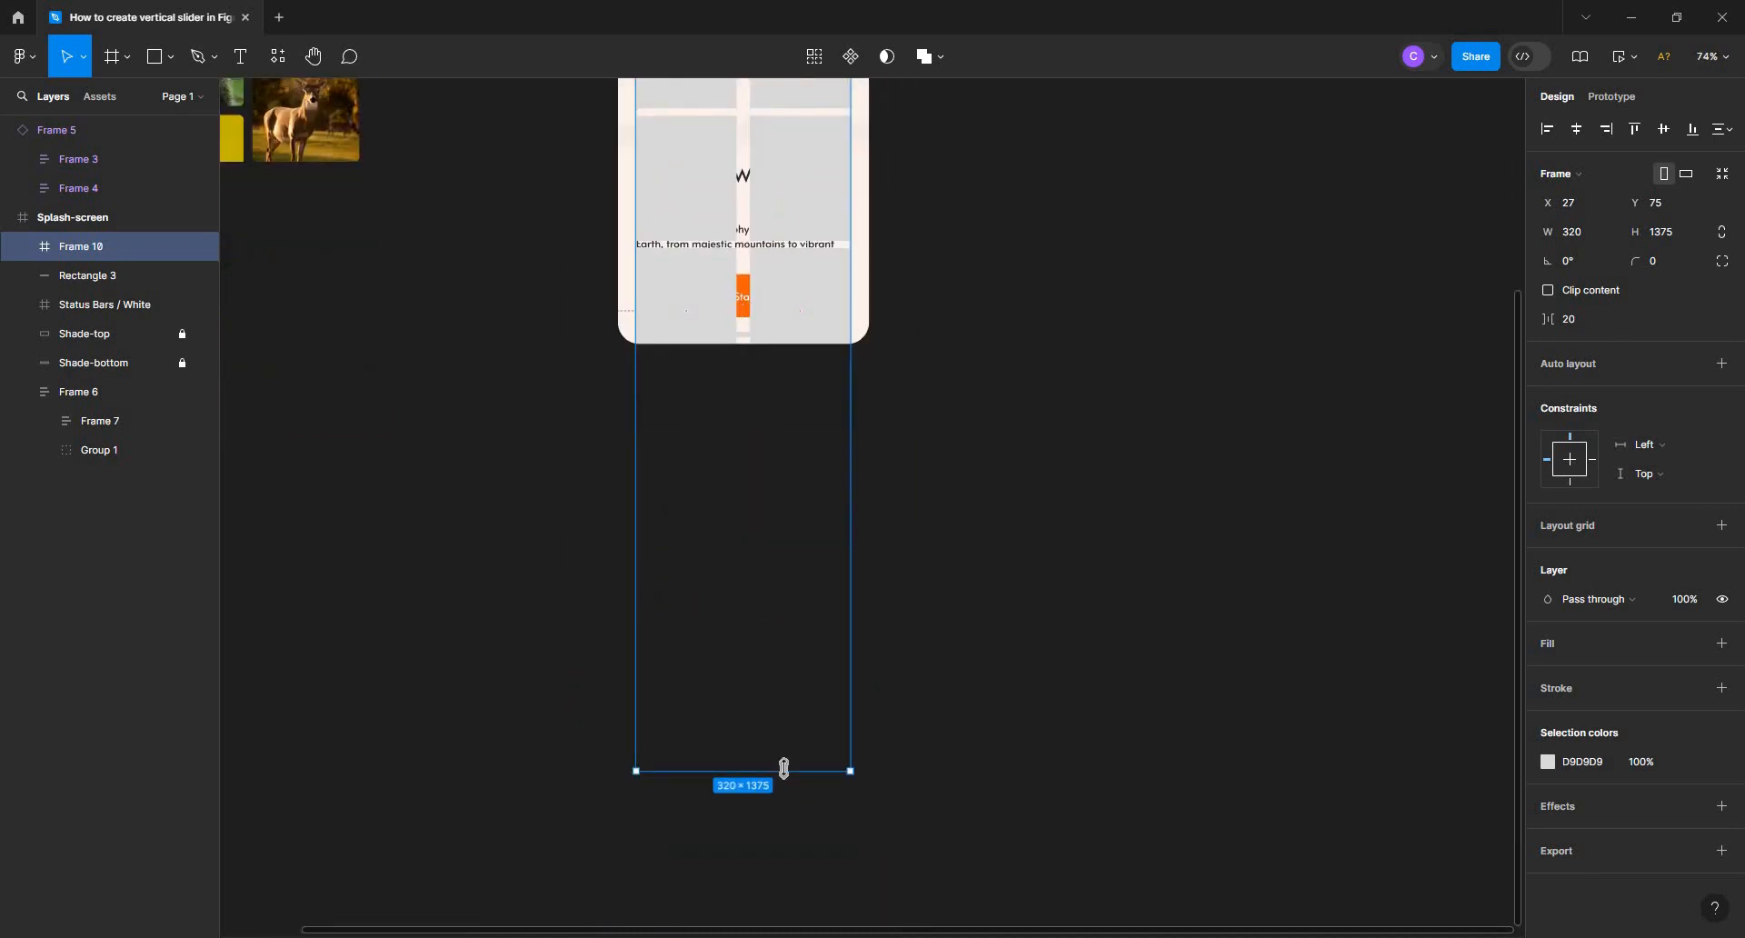
{"action": "left_click_drag", "start_coordinate": [796, 465], "coordinate": [806, 147]}
{"action": "left_click_drag", "start_coordinate": [795, 226], "coordinate": [764, 599]}
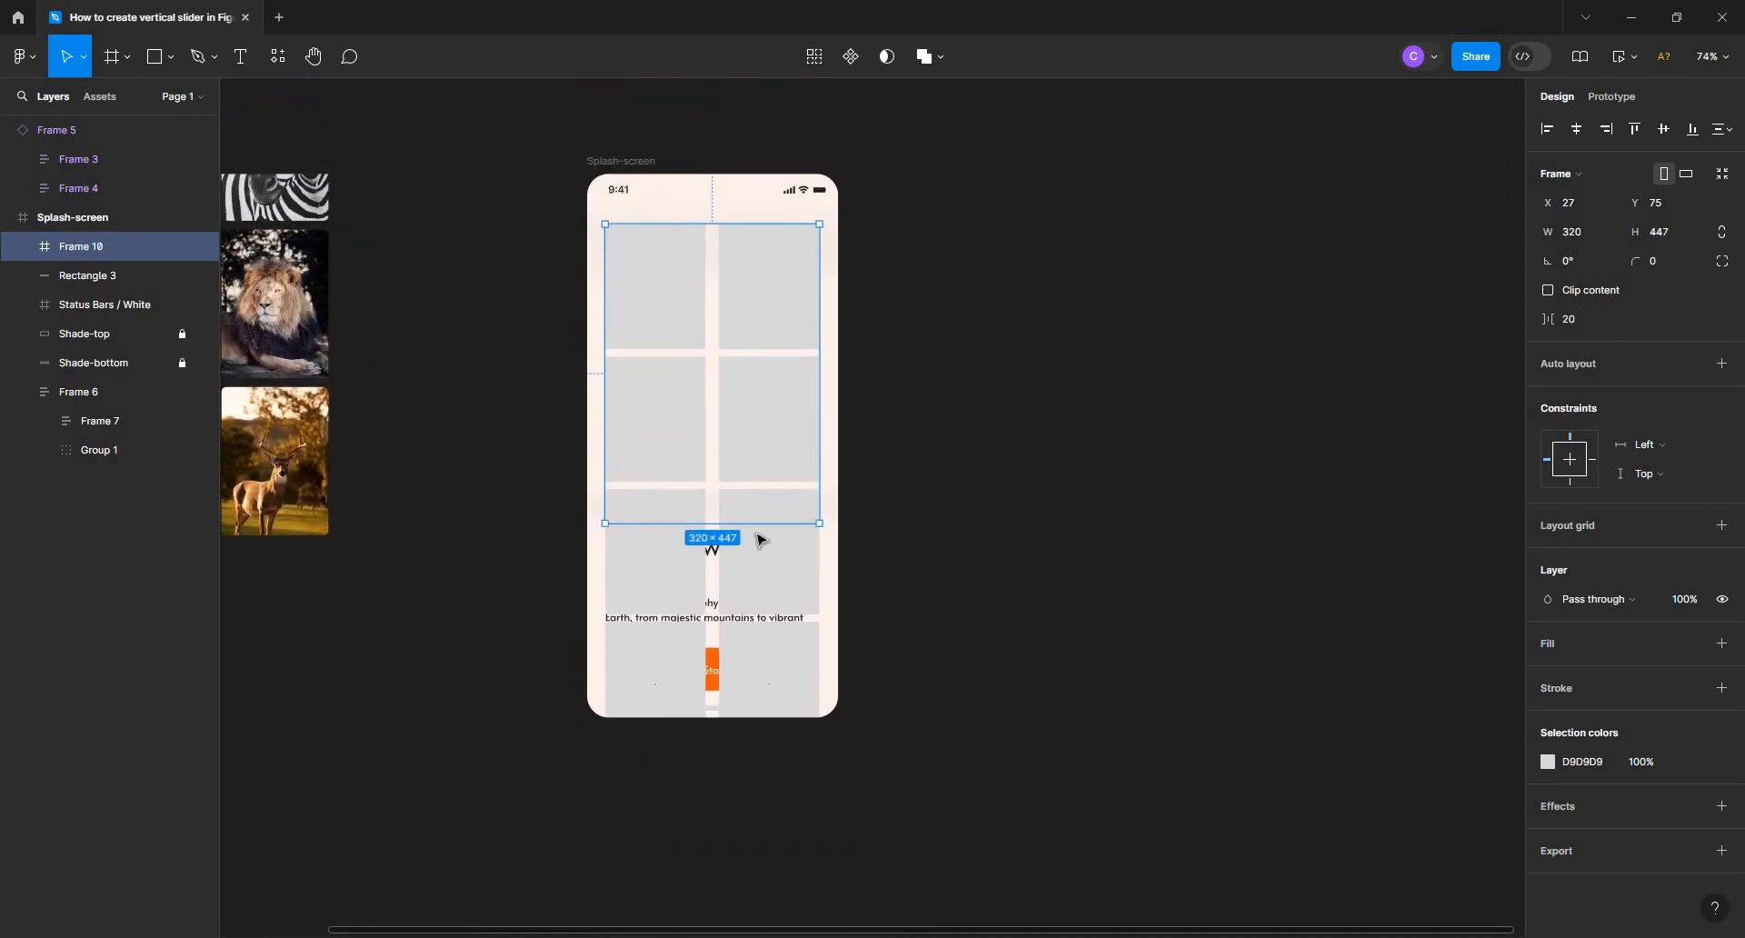
{"action": "left_click", "coordinate": [1548, 290]}
{"action": "left_click_drag", "start_coordinate": [768, 526], "coordinate": [768, 529]}
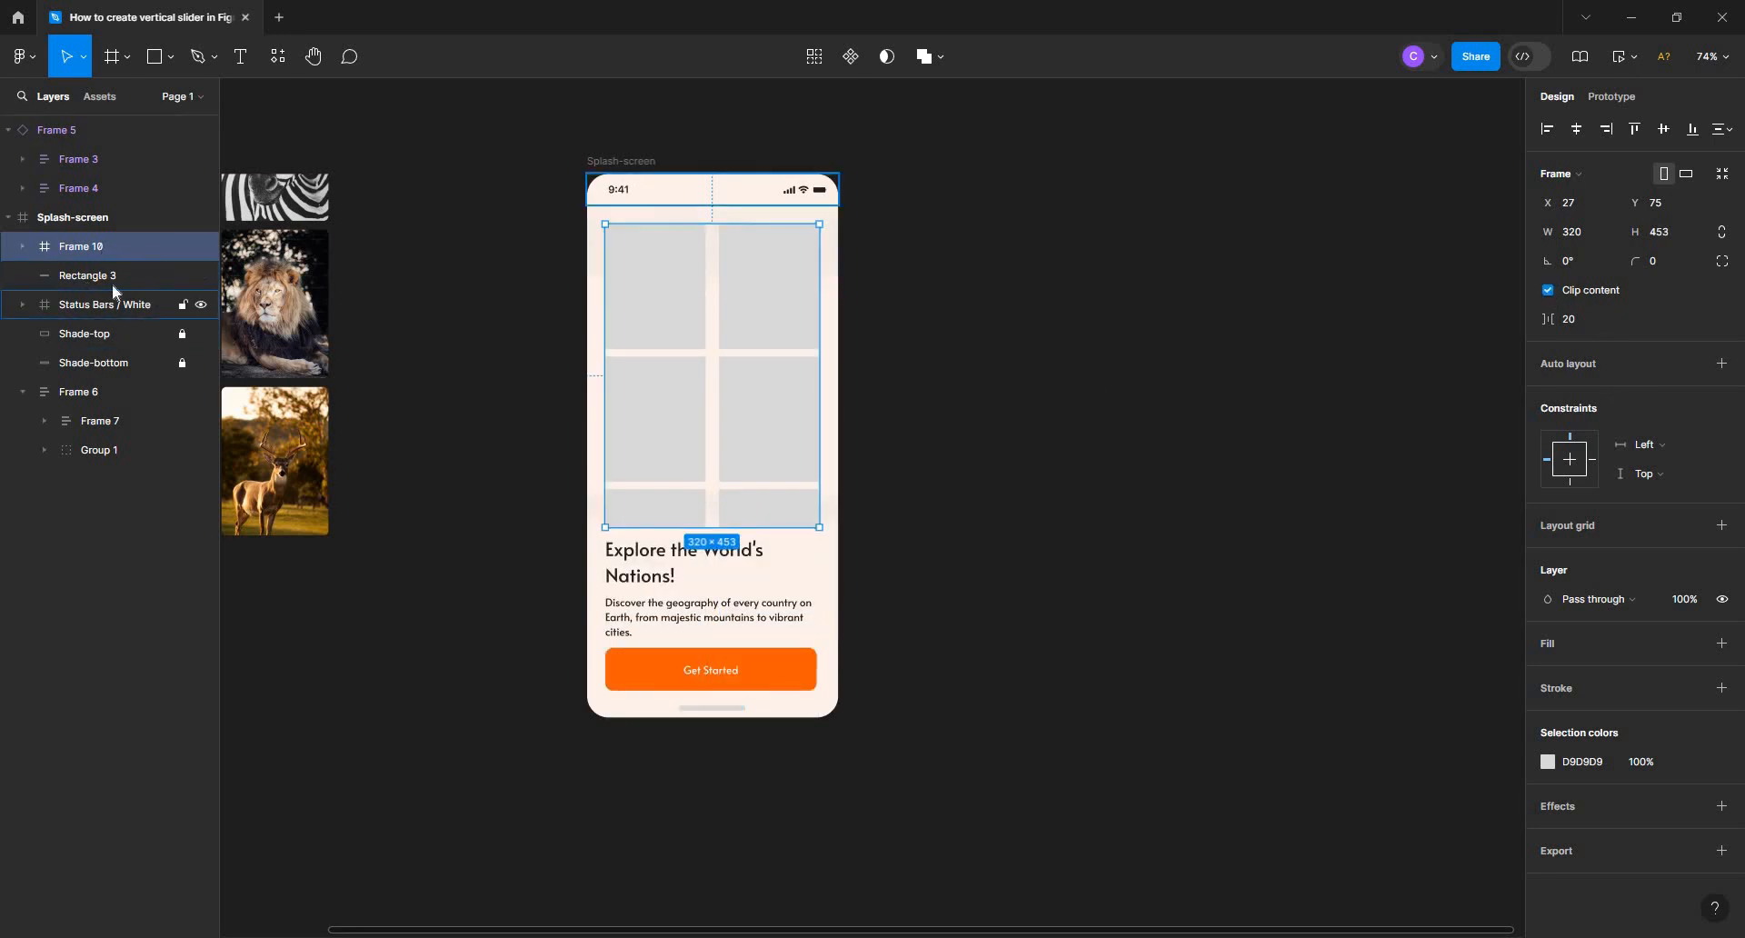
Reorder the columns frame in the layer stack to sit directly beneath the Shade-bottom layer
{"action": "left_click_drag", "start_coordinate": [118, 243], "coordinate": [126, 369]}
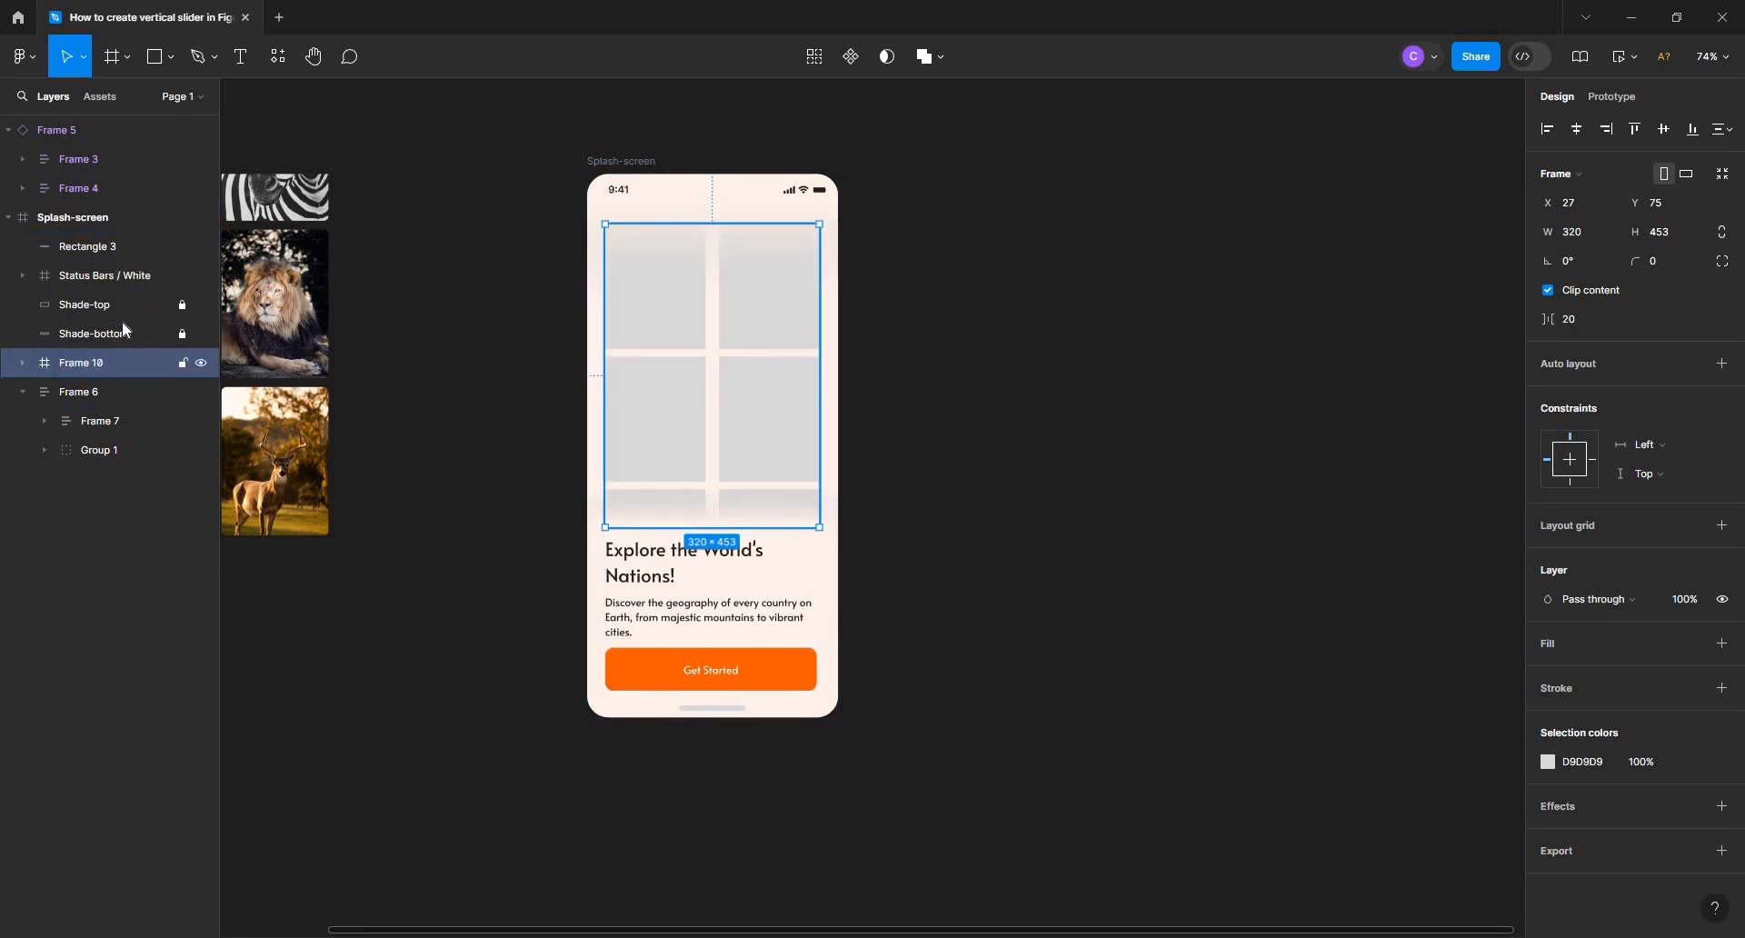
{"action": "left_click", "coordinate": [973, 278]}
{"action": "left_click_drag", "start_coordinate": [974, 279], "coordinate": [895, 320]}
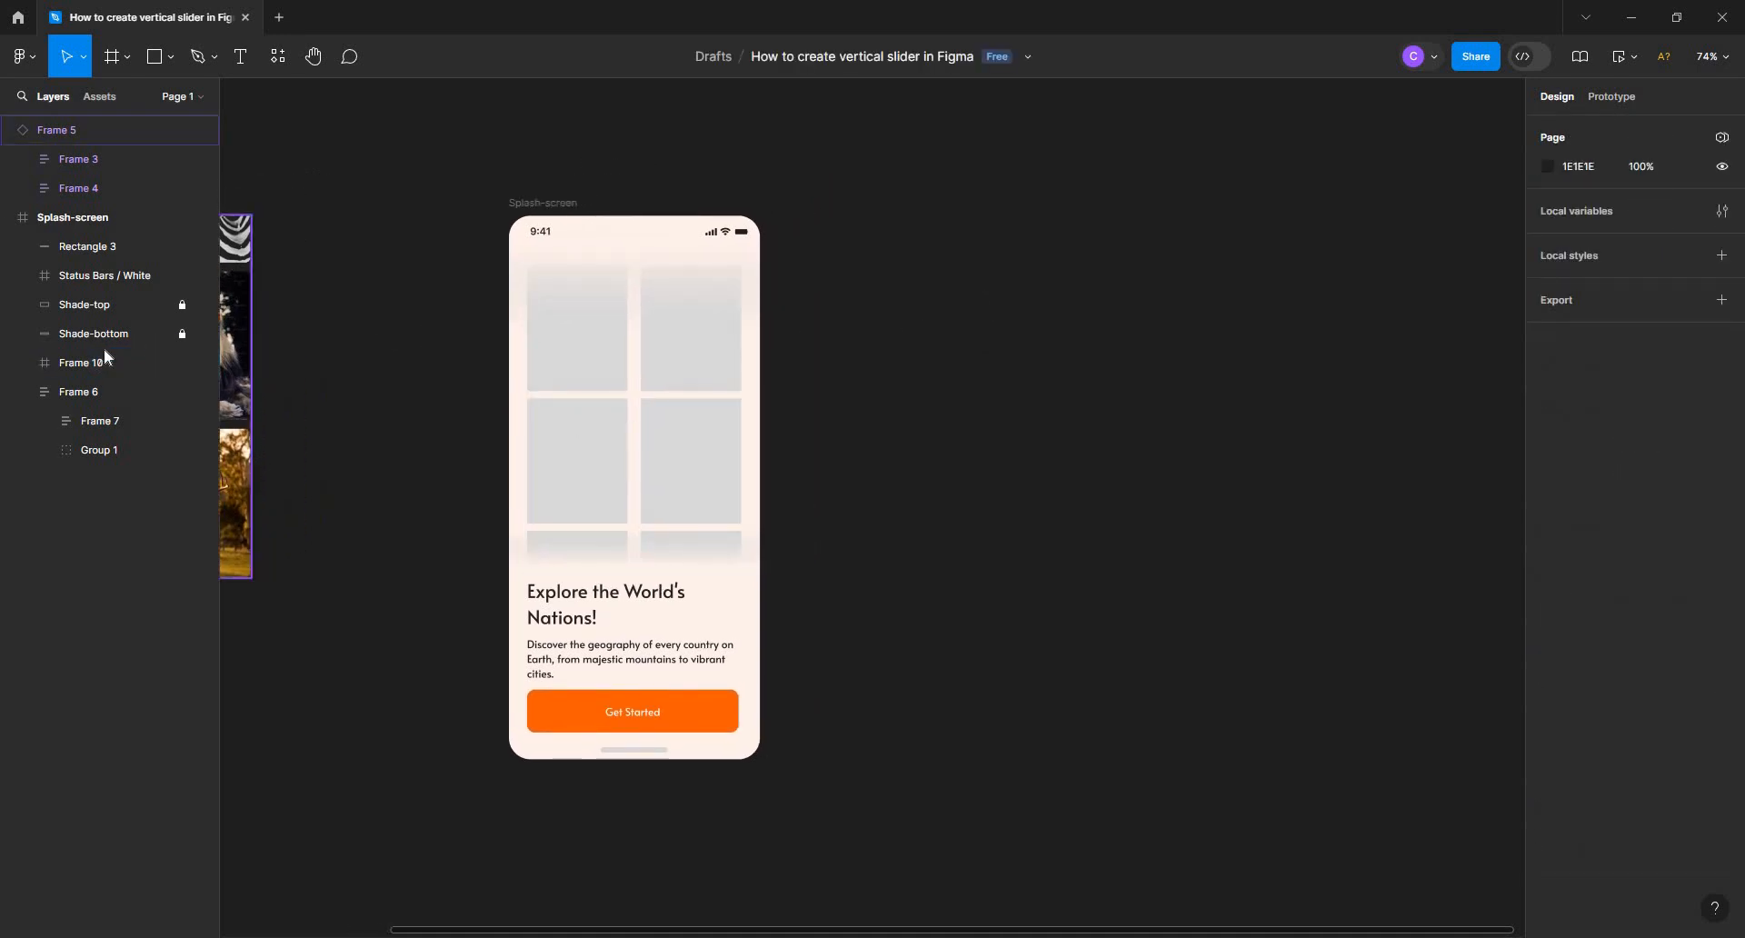
Place a copy of the 320 × 453 columns frame on the empty canvas to the right of the Splash-screen
{"action": "left_click", "coordinate": [697, 459]}
{"action": "left_click_drag", "start_coordinate": [673, 449], "coordinate": [1000, 448]}
{"action": "scroll", "coordinate": [1184, 411], "scroll_direction": "right", "scroll_amount": 5}
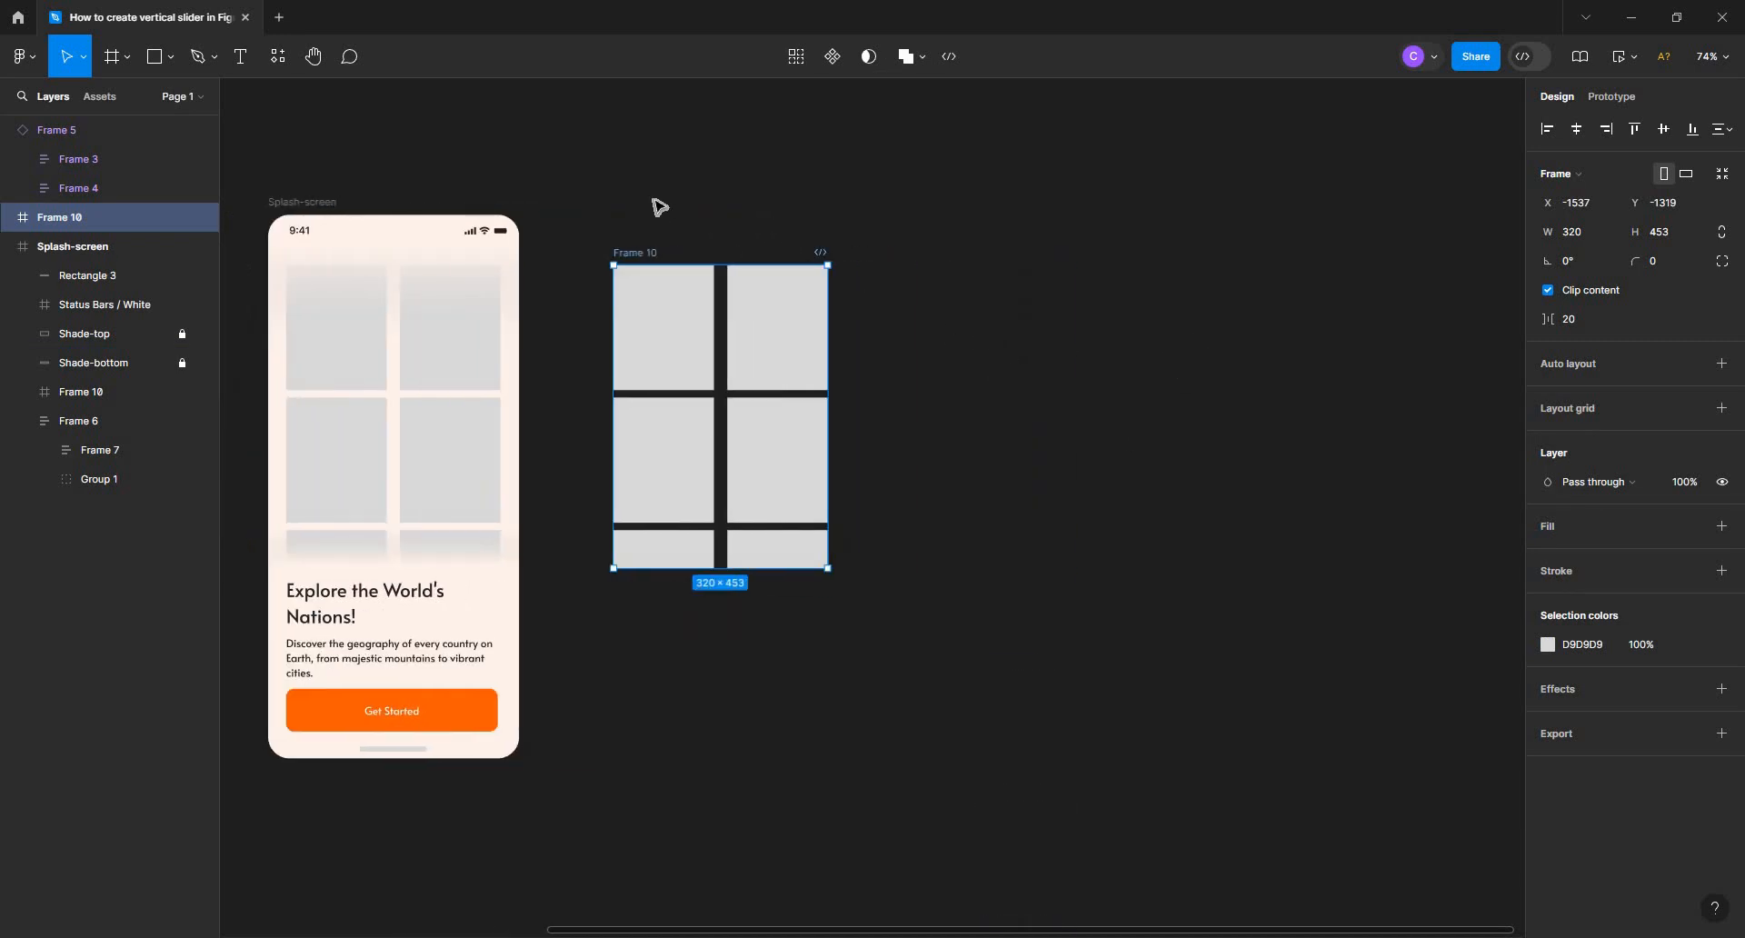
Align the right column to the bottom of the copied columns frame, leaving the left column top-aligned
{"action": "left_click", "coordinate": [787, 323]}
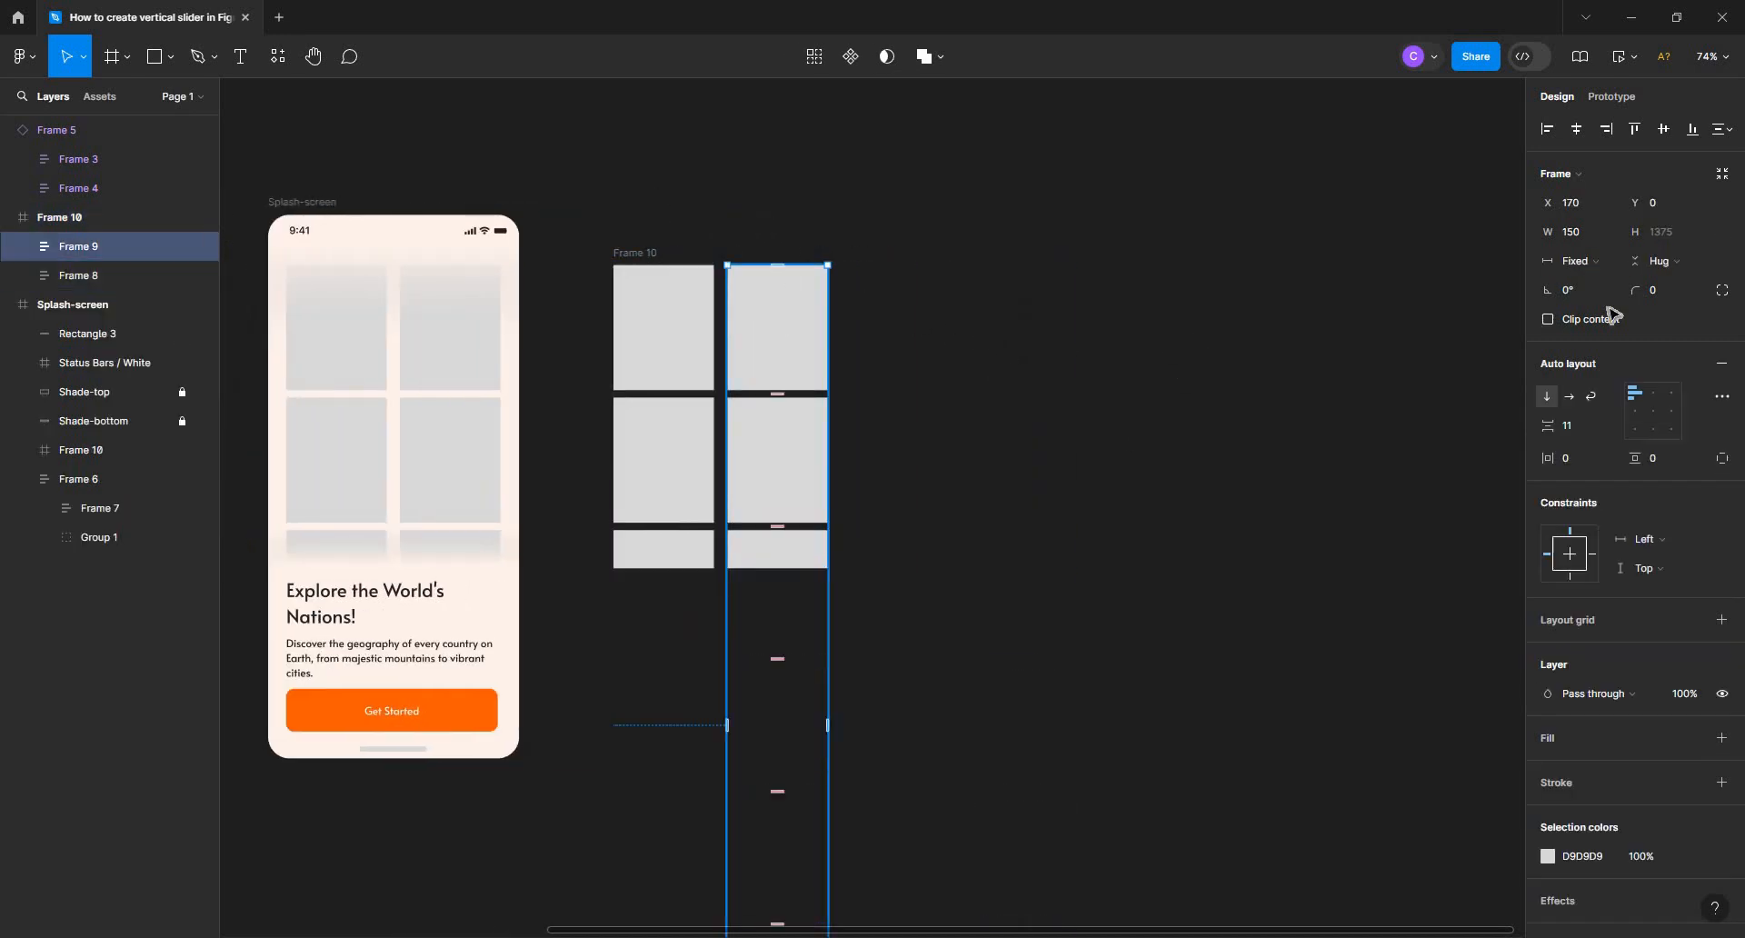
{"action": "left_click", "coordinate": [1697, 133]}
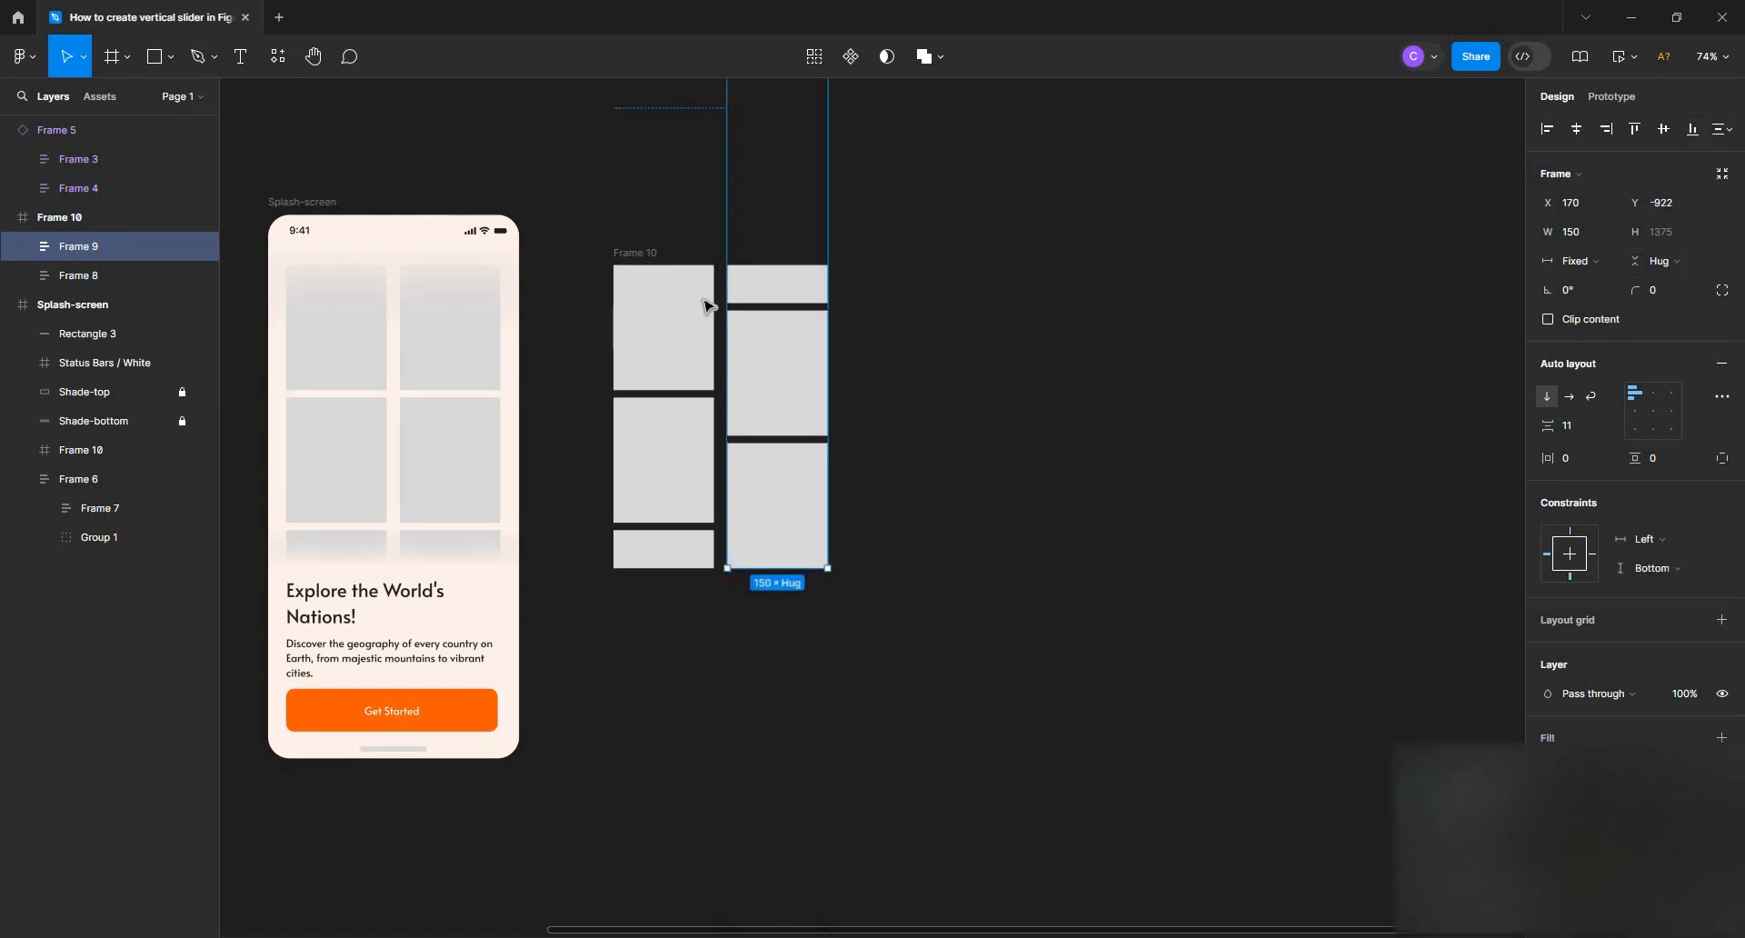
{"action": "left_click", "coordinate": [677, 316], "text": "shift"}
{"action": "left_click", "coordinate": [677, 316]}
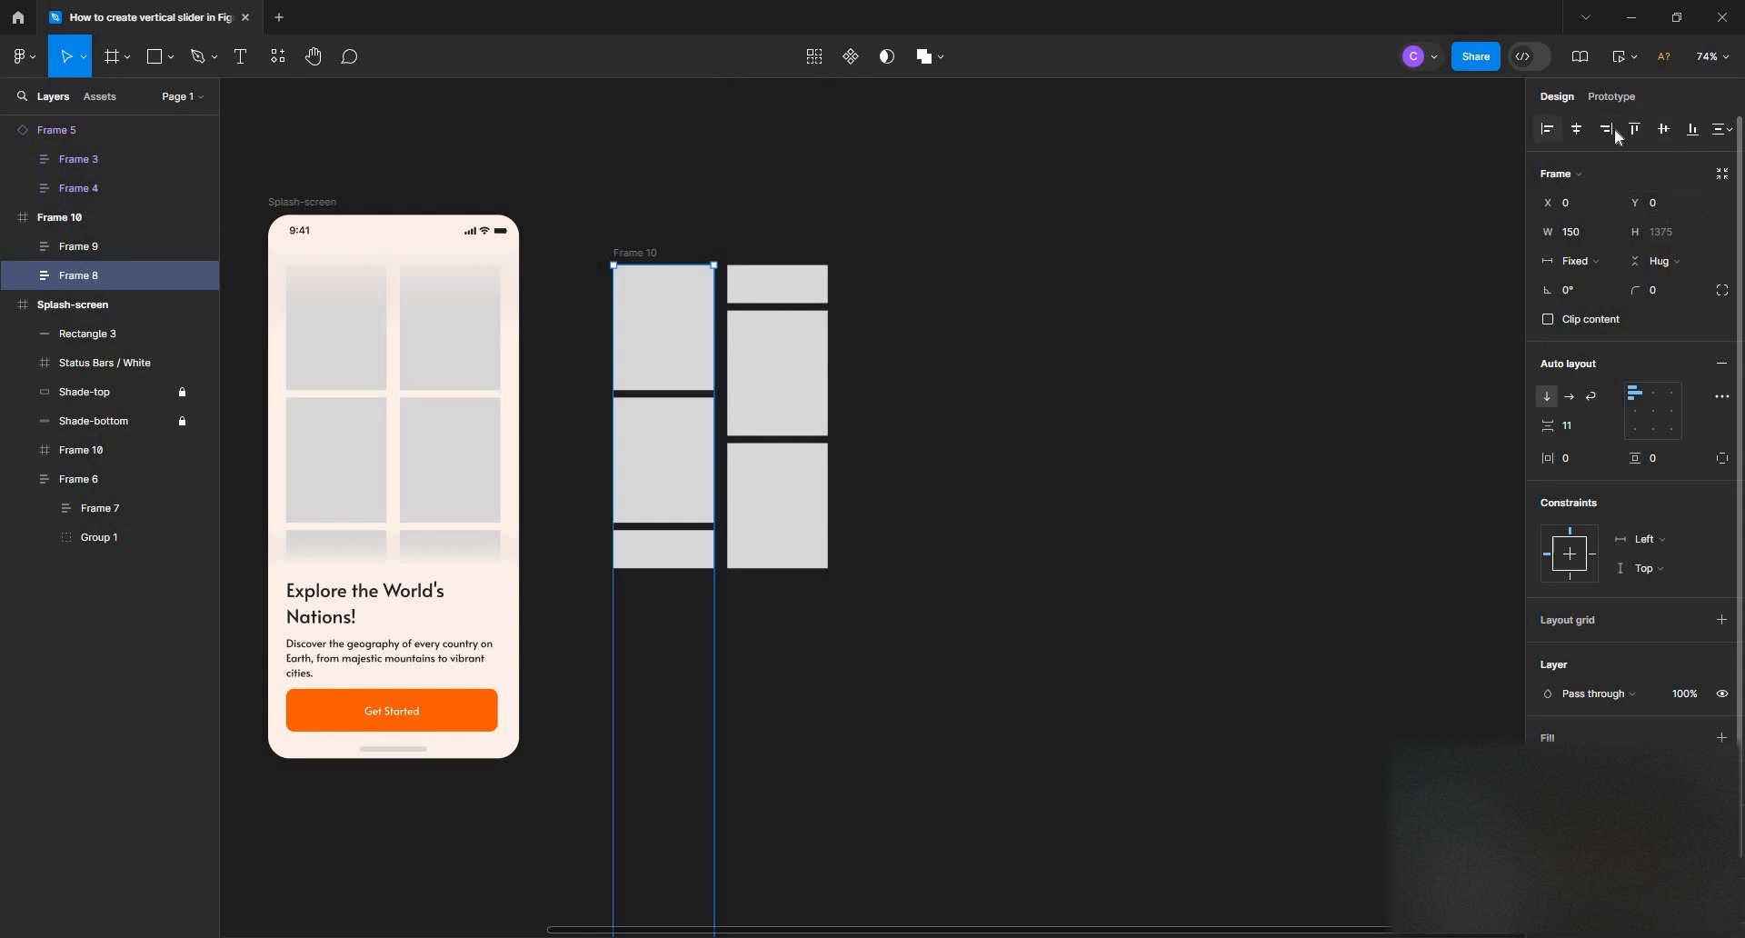
Turn the copied 320 × 453 columns frame into a component
{"action": "left_click", "coordinate": [624, 246]}
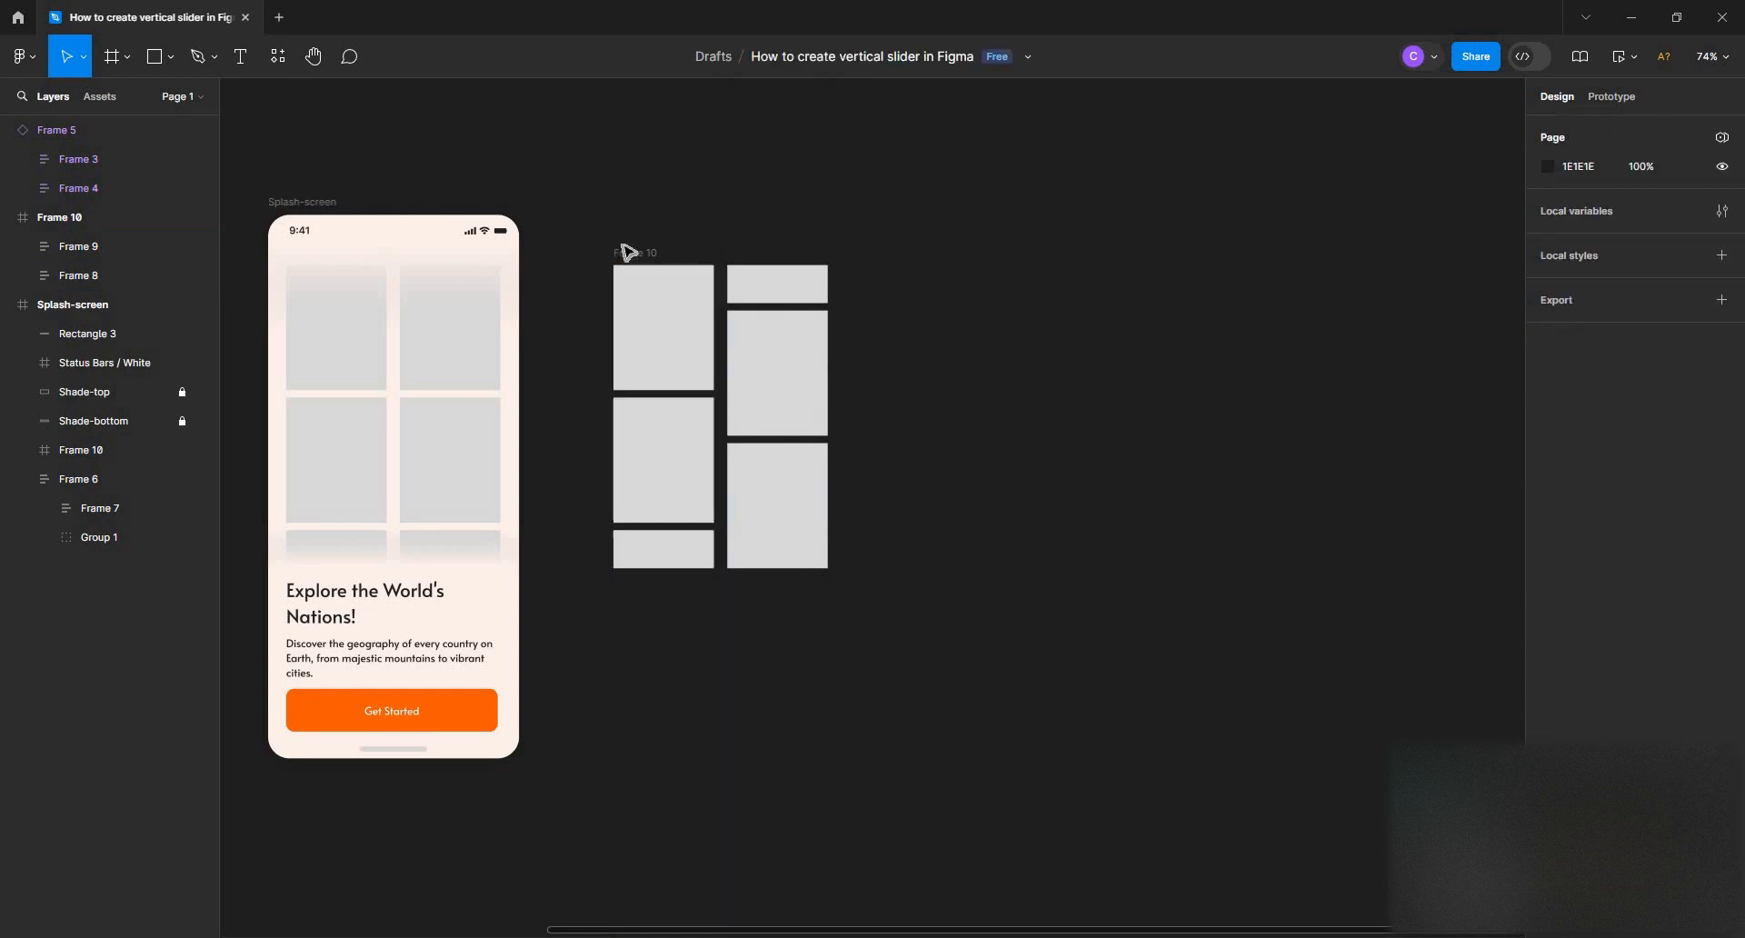
{"action": "left_click", "coordinate": [632, 253]}
{"action": "left_click", "coordinate": [814, 56]}
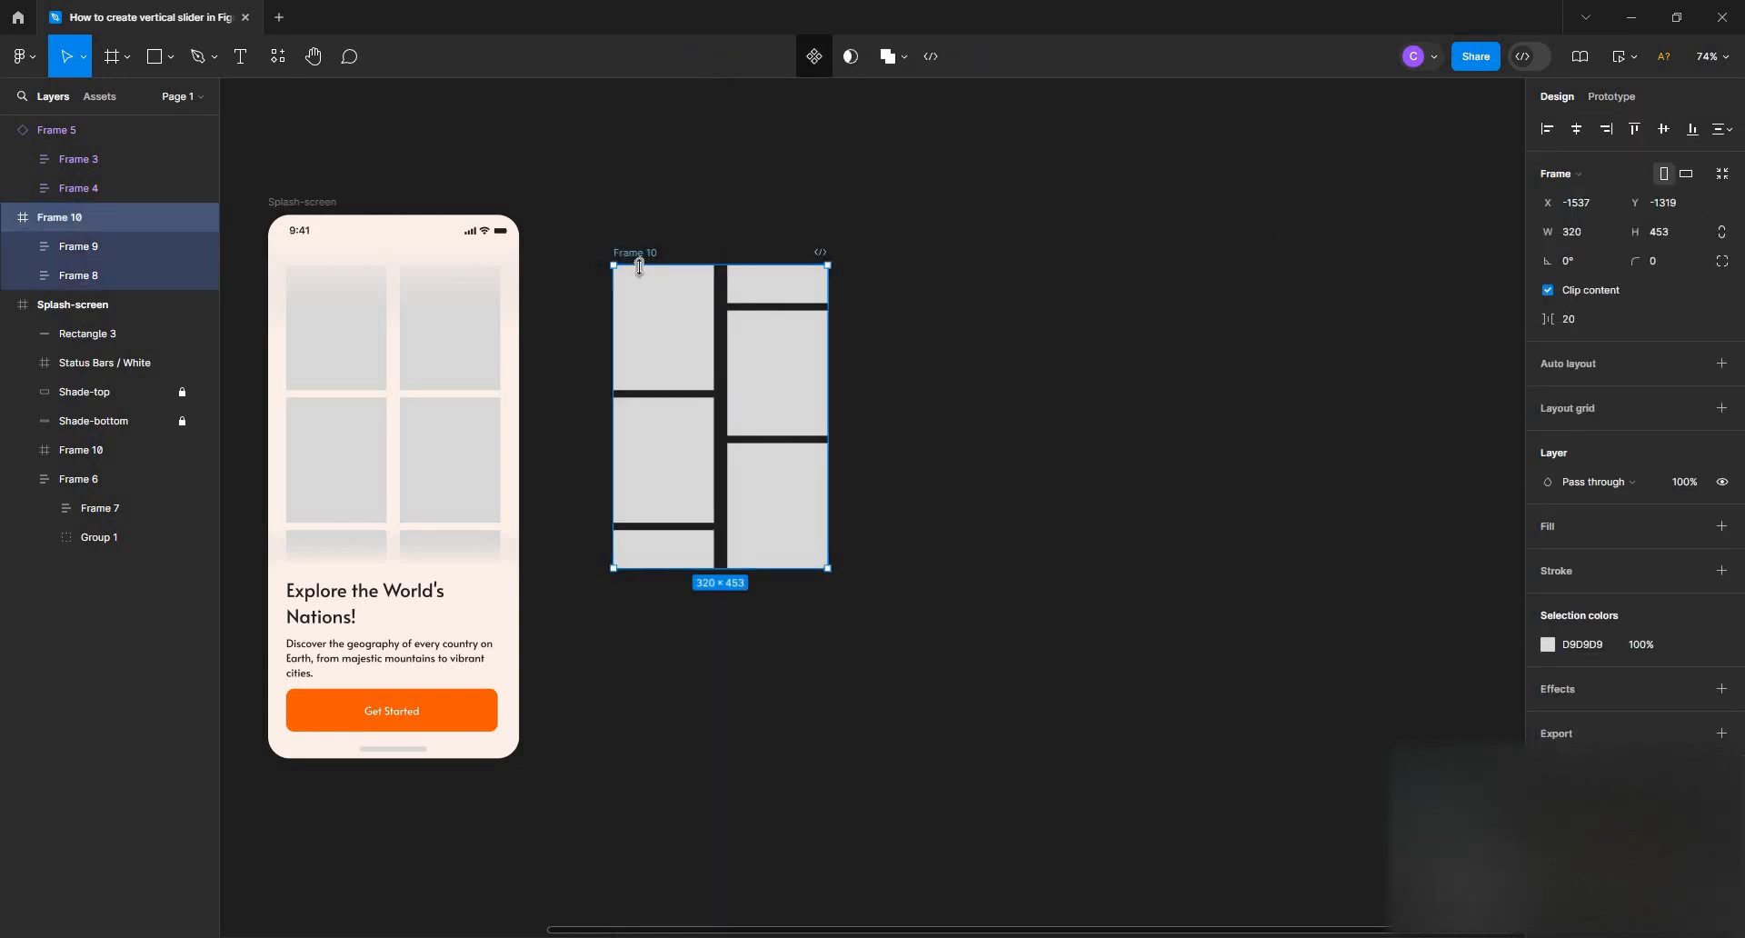
{"action": "key", "text": "ctrl+d"}
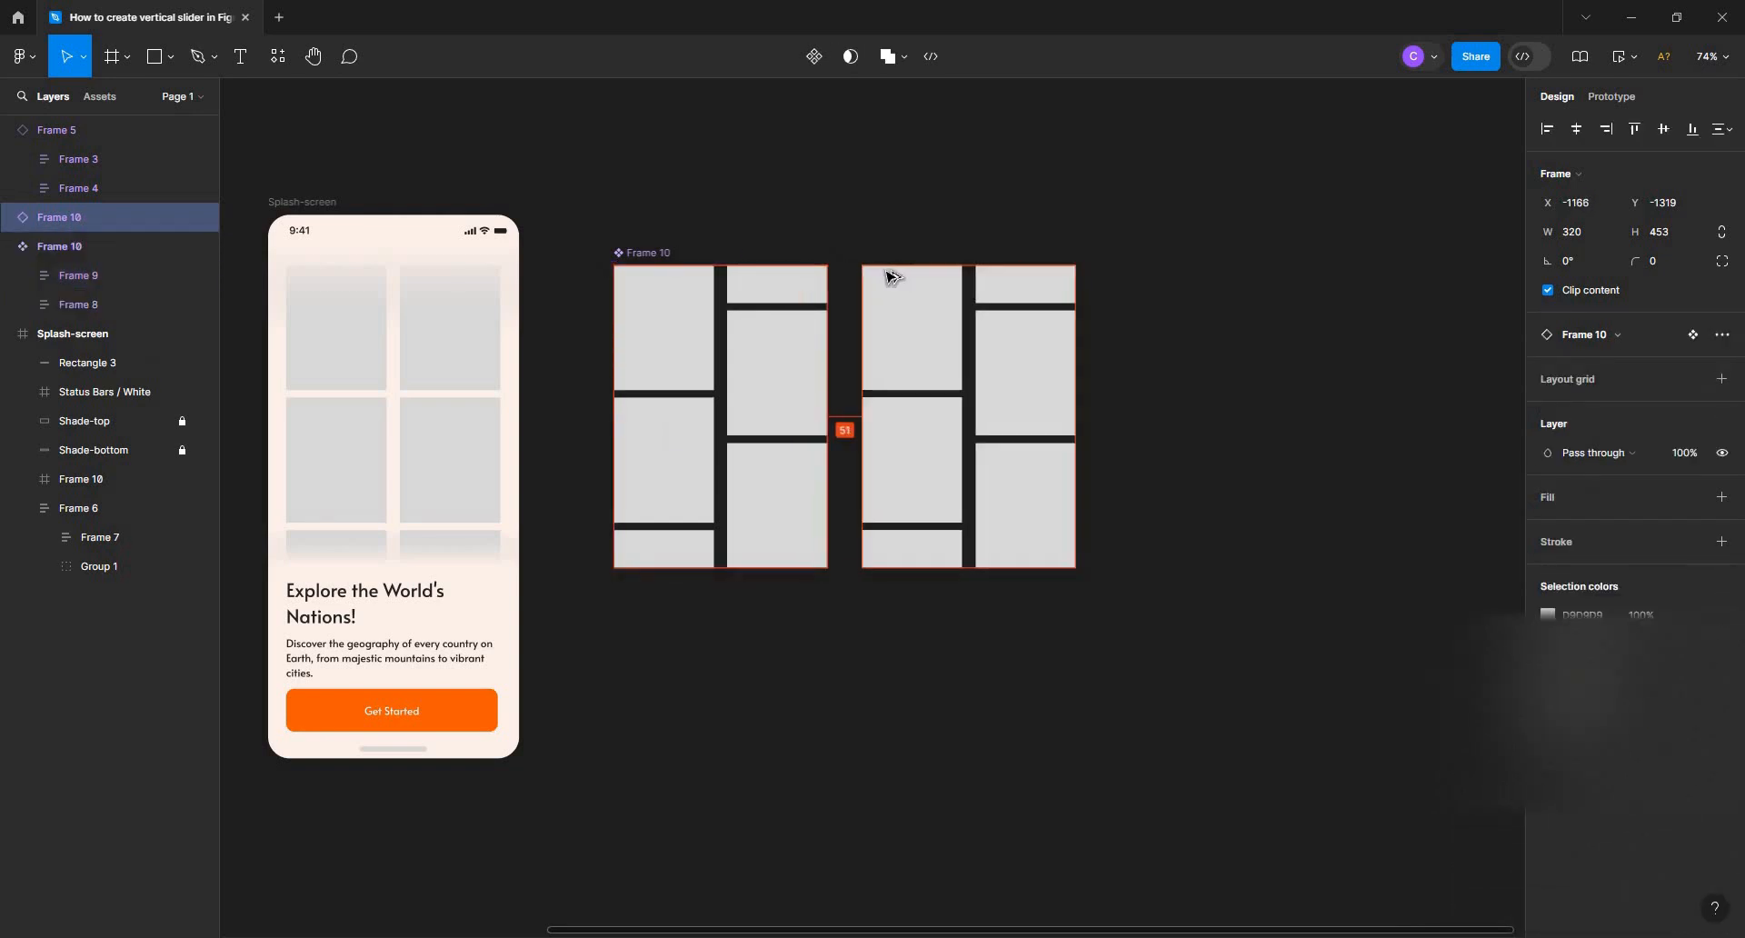
{"action": "left_click", "coordinate": [1188, 276]}
{"action": "left_click", "coordinate": [1043, 304]}
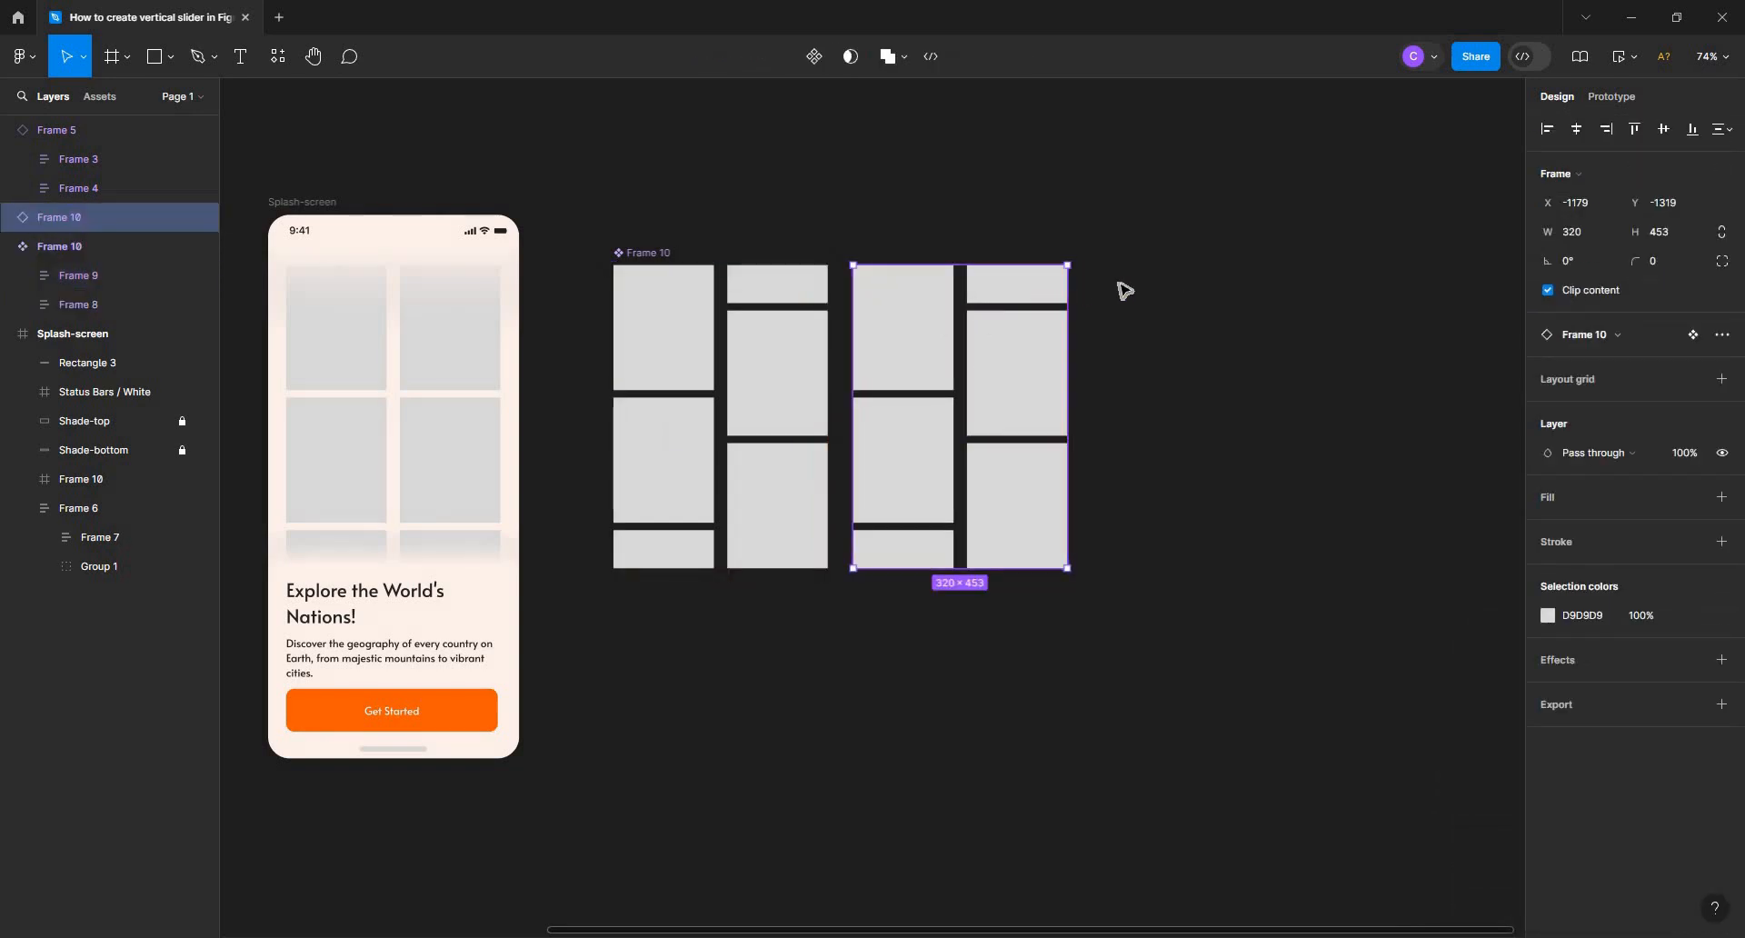
{"action": "key", "text": "Delete"}
{"action": "key", "text": "Escape"}
Add a second variant to the columns component, with its right column aligned to the top and its left column aligned to the bottom
{"action": "left_click", "coordinate": [637, 251]}
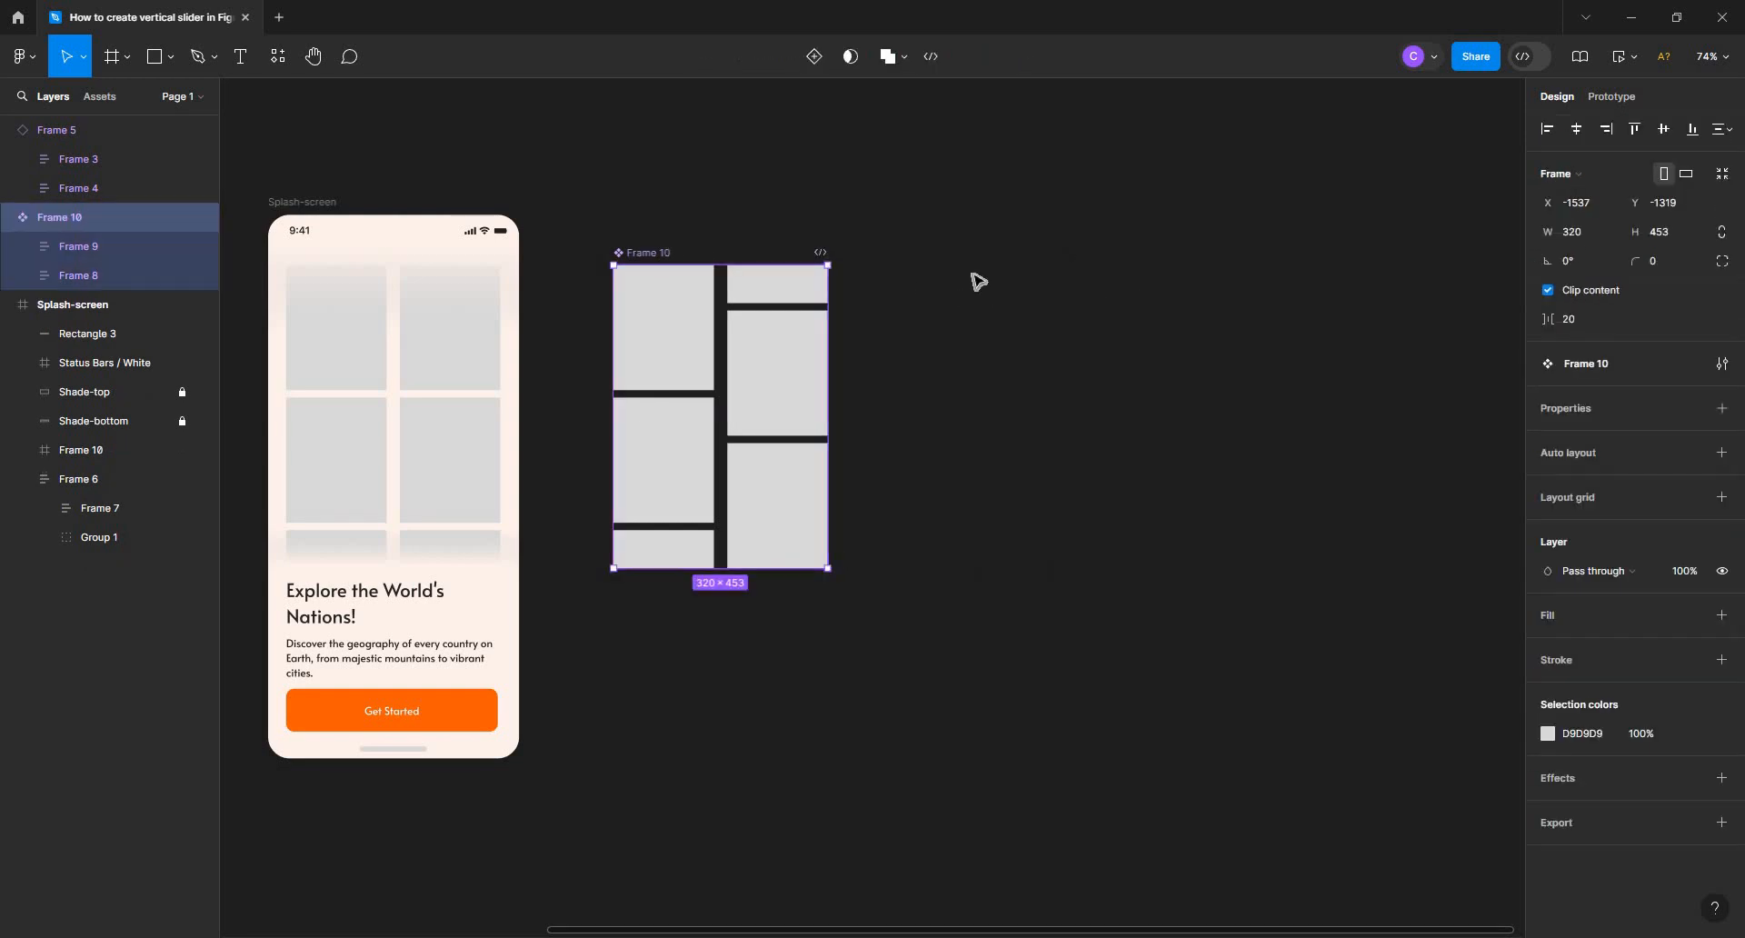
{"action": "left_click", "coordinate": [815, 58]}
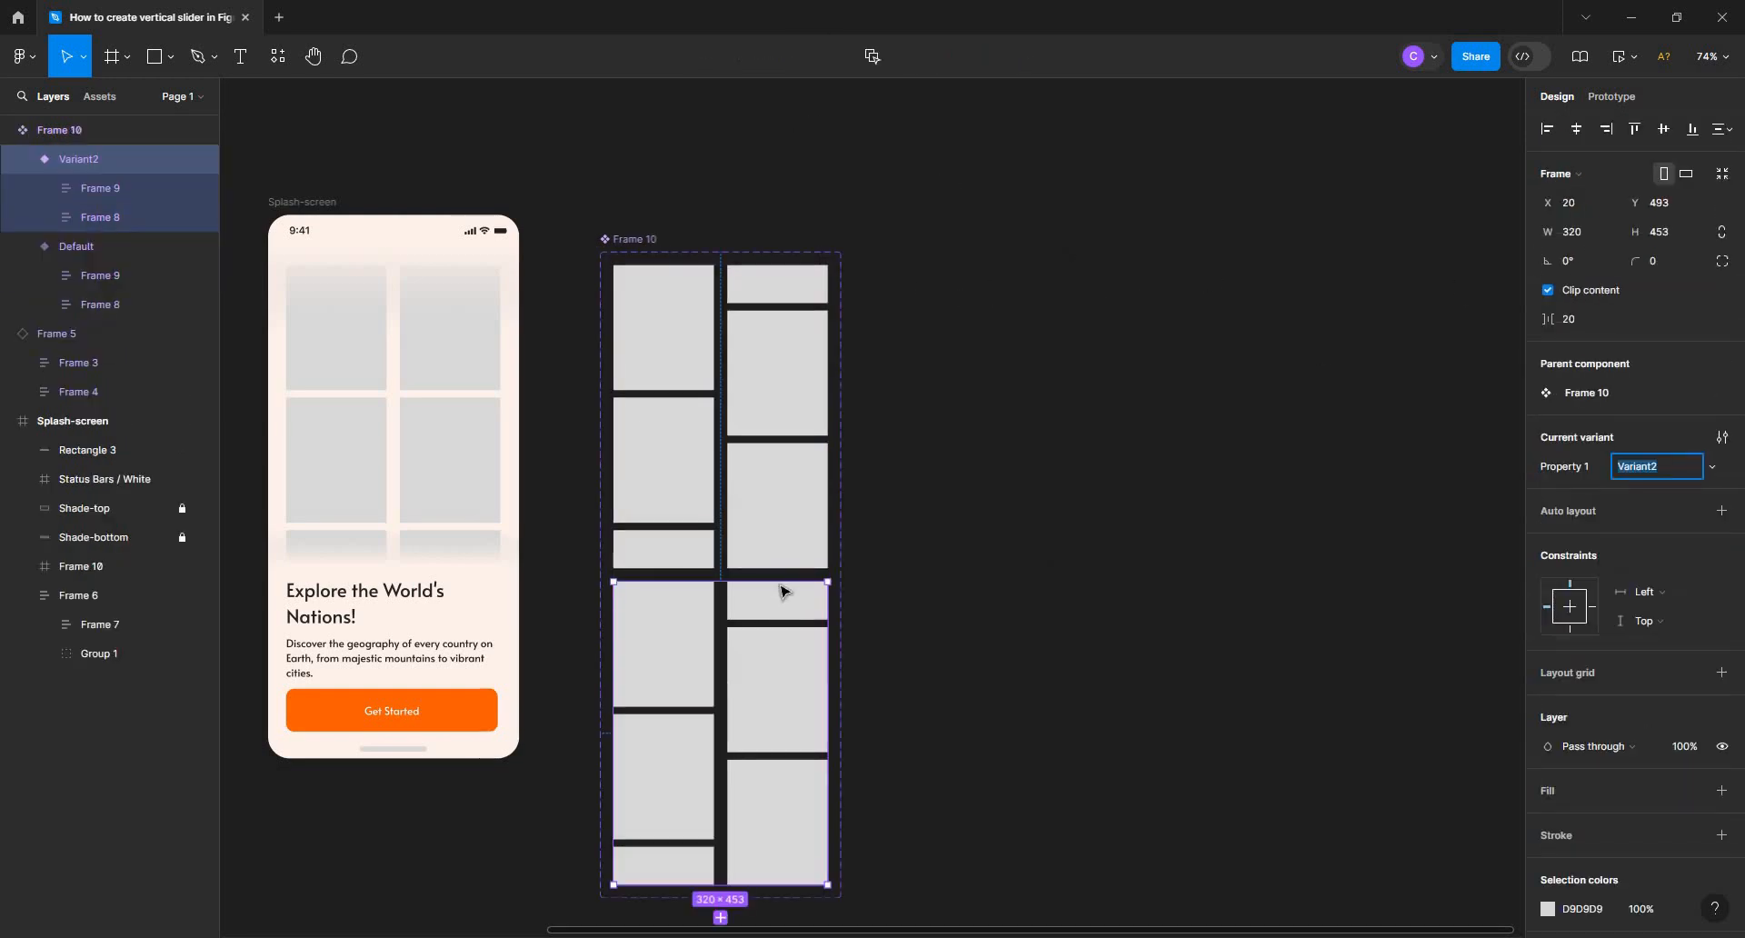
{"action": "left_click", "coordinate": [768, 651]}
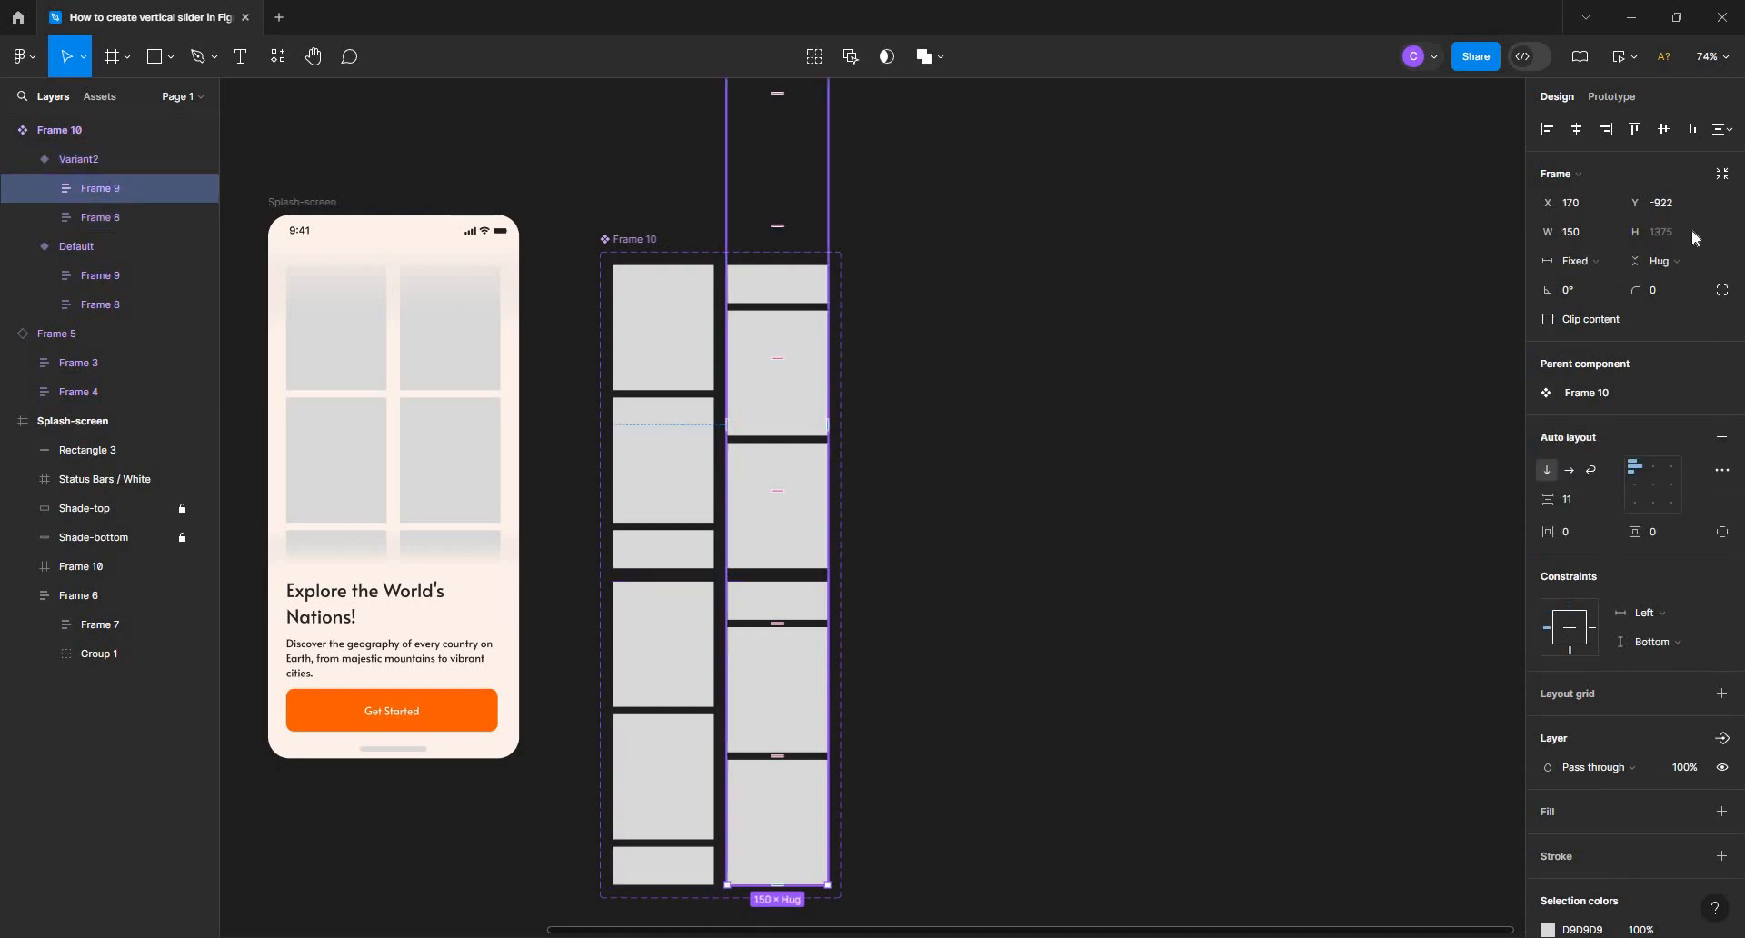
{"action": "left_click", "coordinate": [1636, 131]}
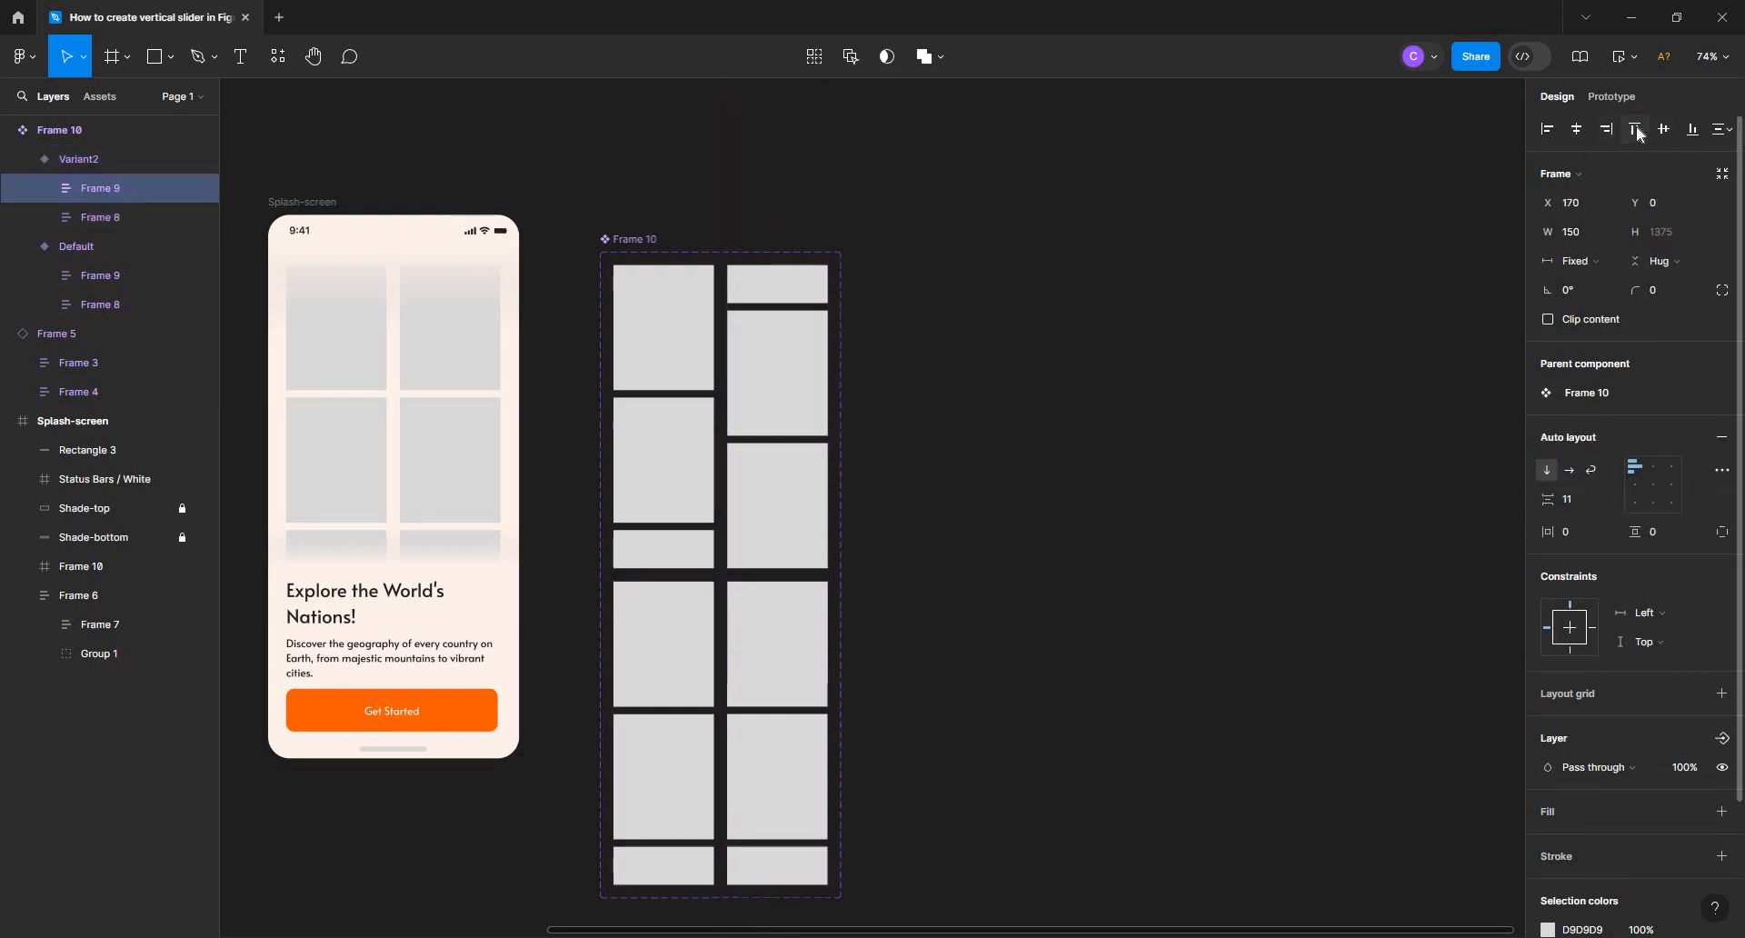
{"action": "left_click", "coordinate": [698, 627]}
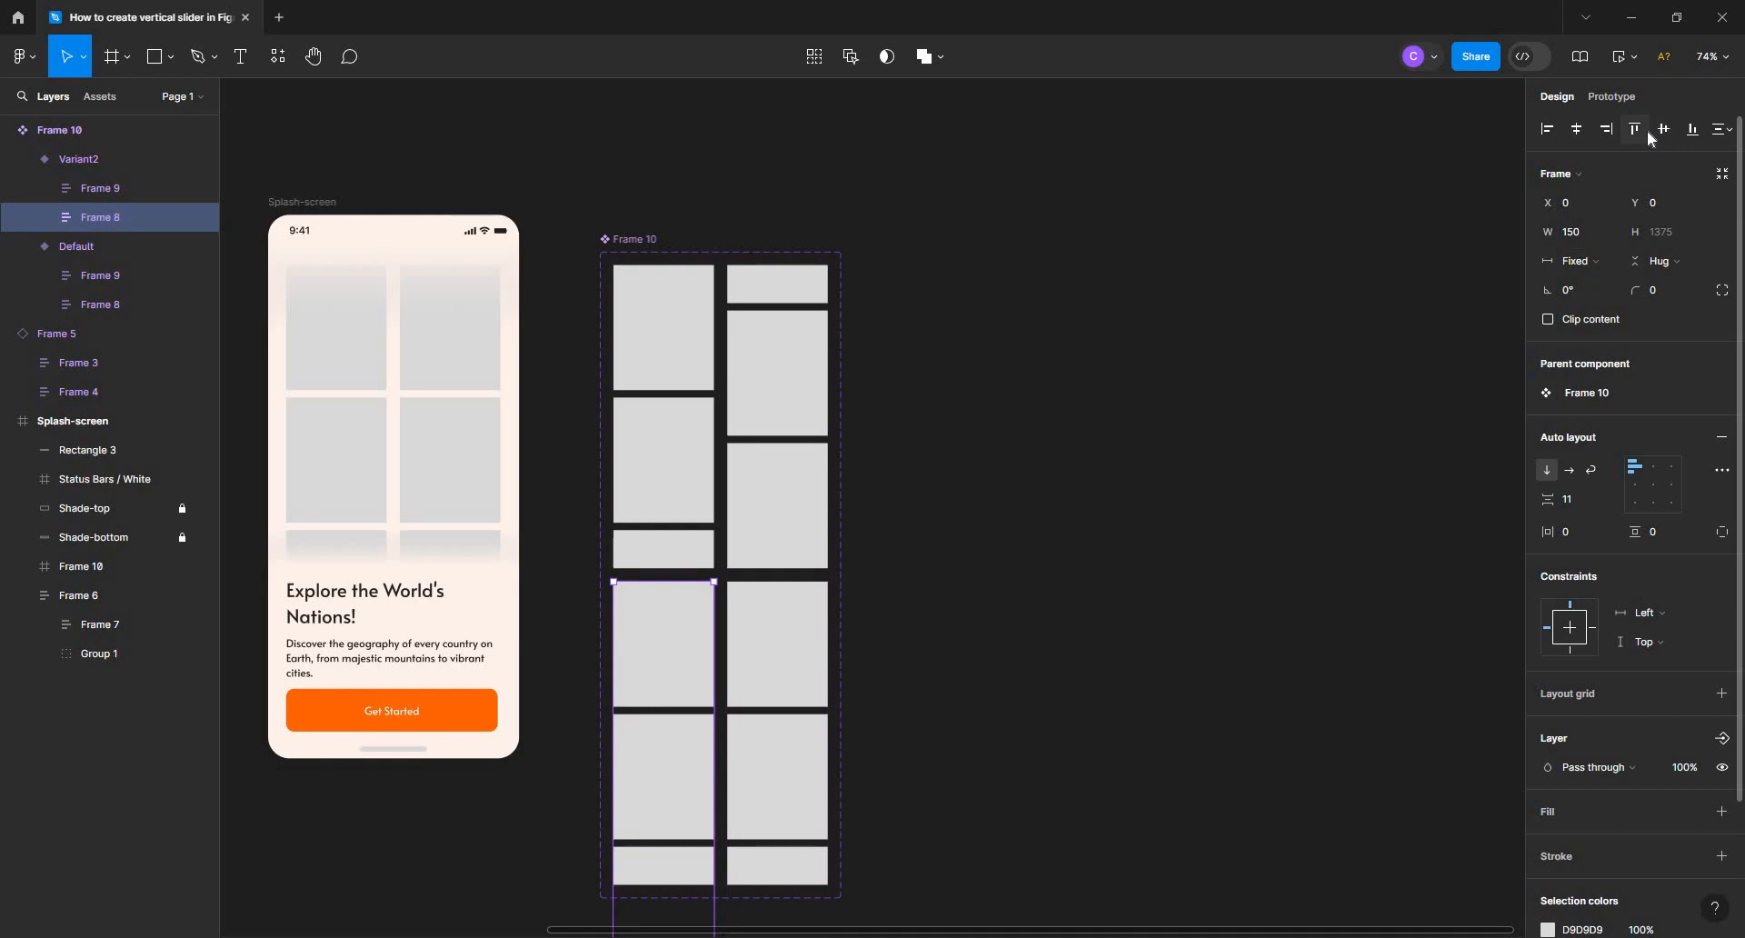
{"action": "left_click", "coordinate": [1693, 129]}
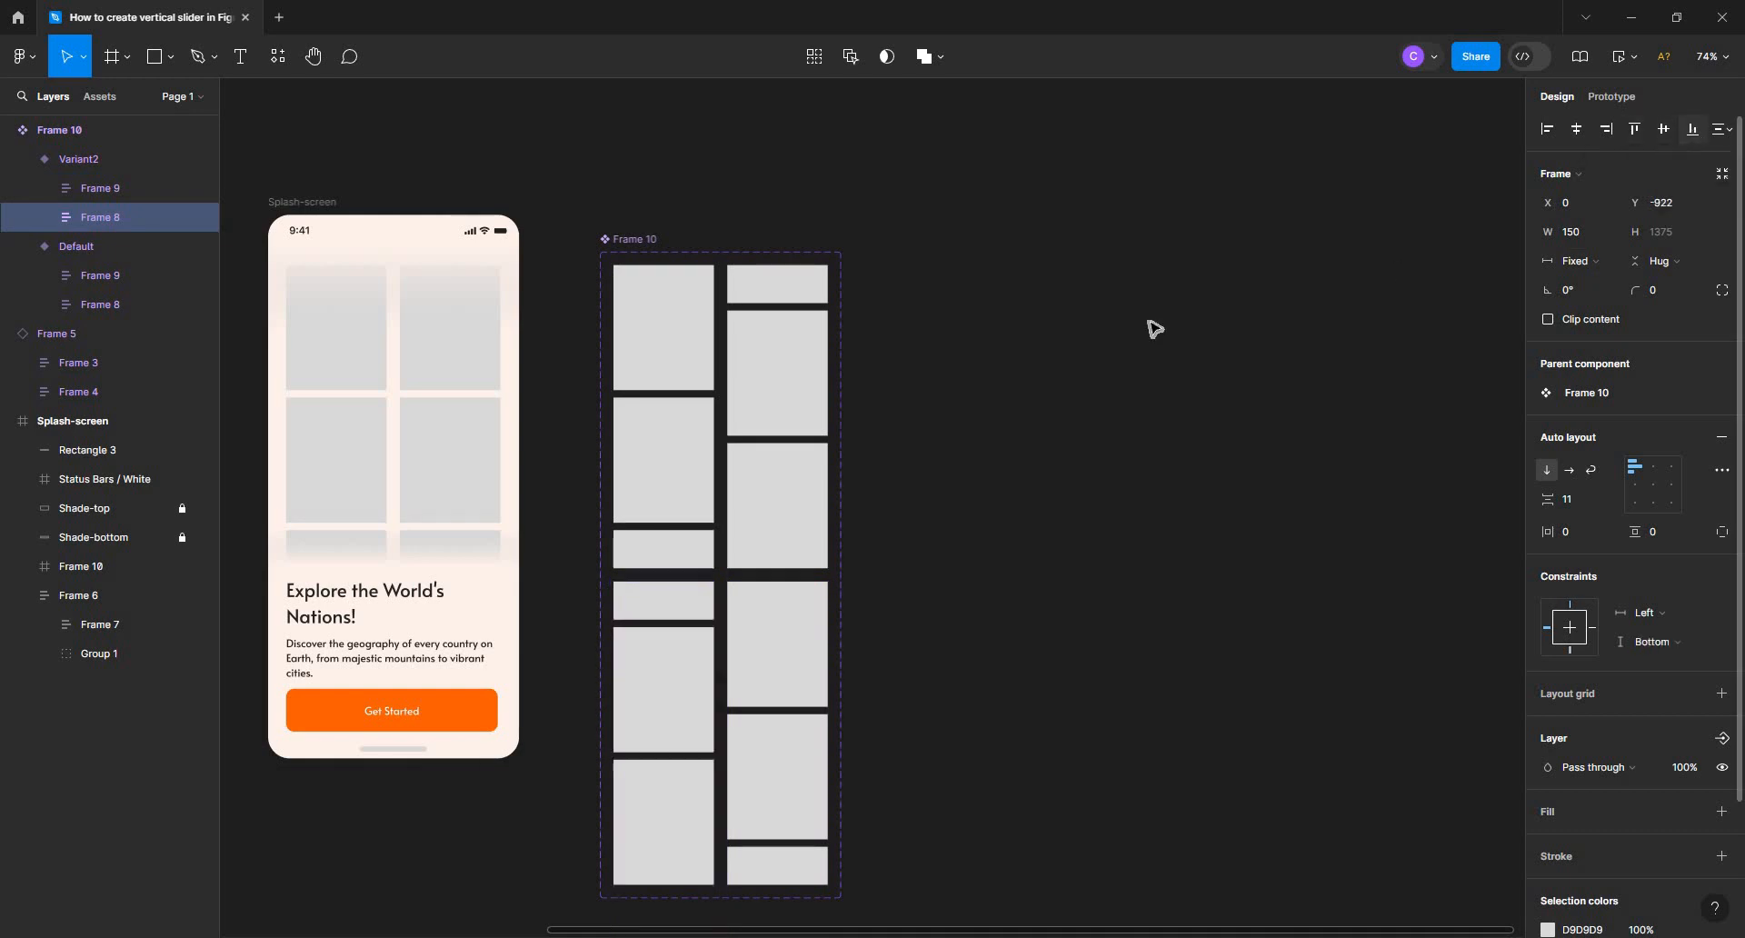
{"action": "left_click", "coordinate": [898, 272]}
Add a prototype interaction that changes the Default variant to Variant2 after a delay of 800 ms
{"action": "left_click_drag", "start_coordinate": [897, 246], "coordinate": [1059, 74]}
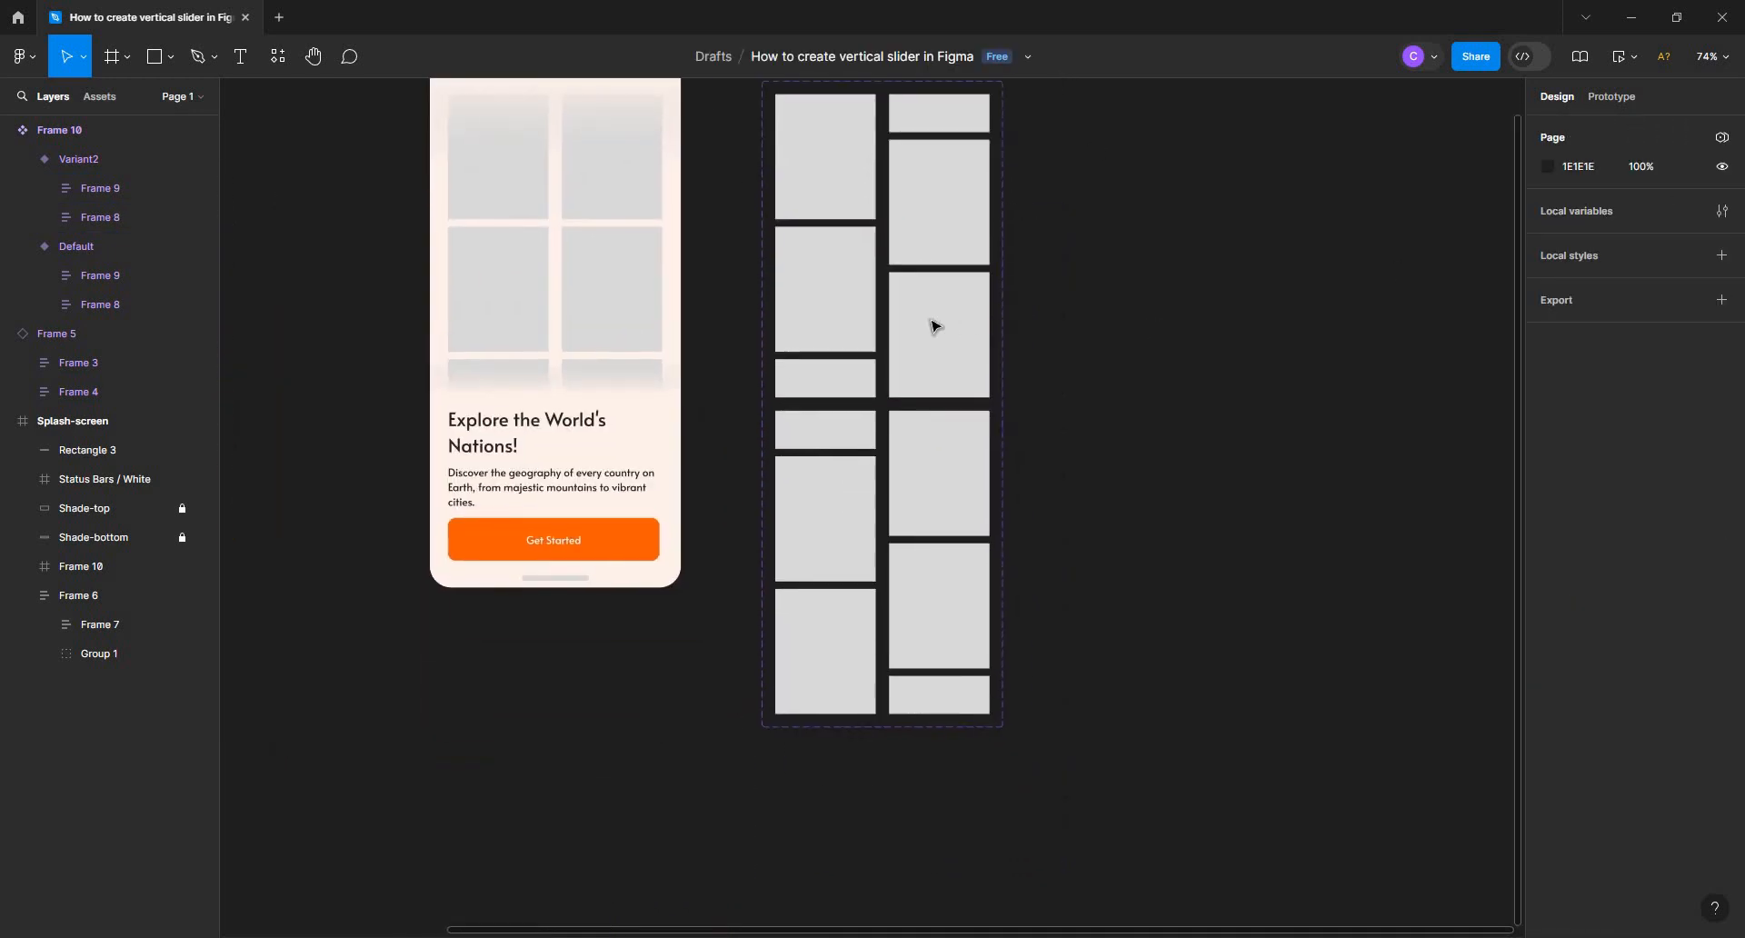
{"action": "left_click", "coordinate": [934, 325]}
{"action": "left_click", "coordinate": [1628, 100]}
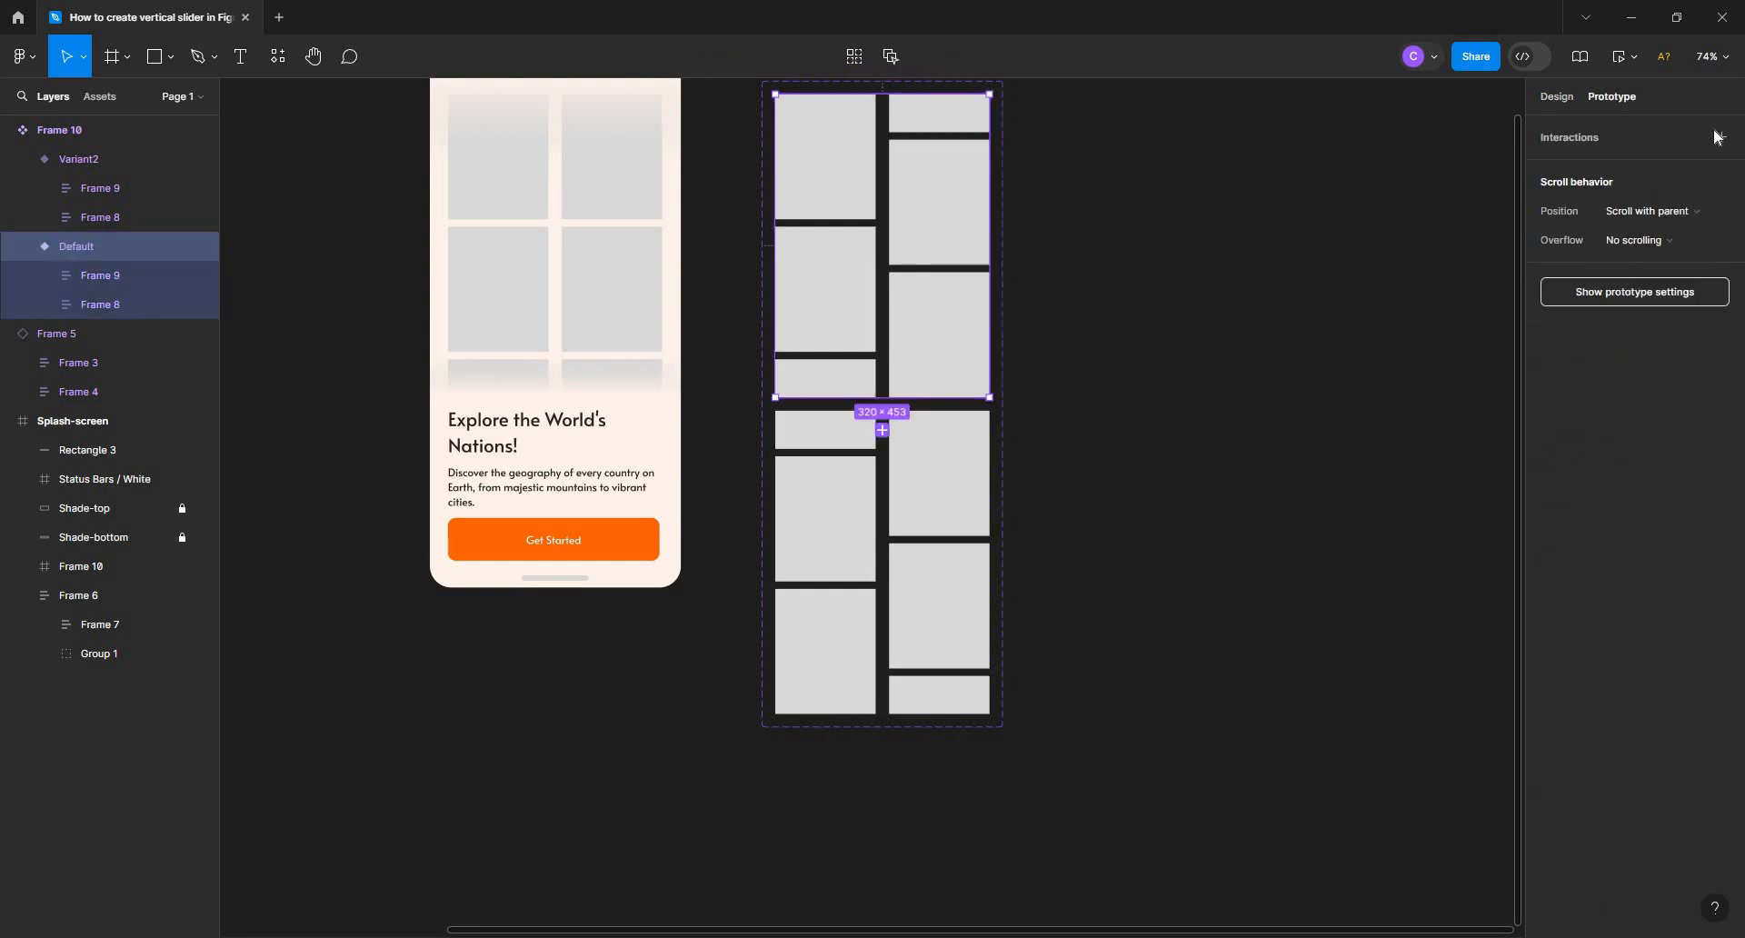
{"action": "left_click_drag", "start_coordinate": [896, 400], "coordinate": [915, 423]}
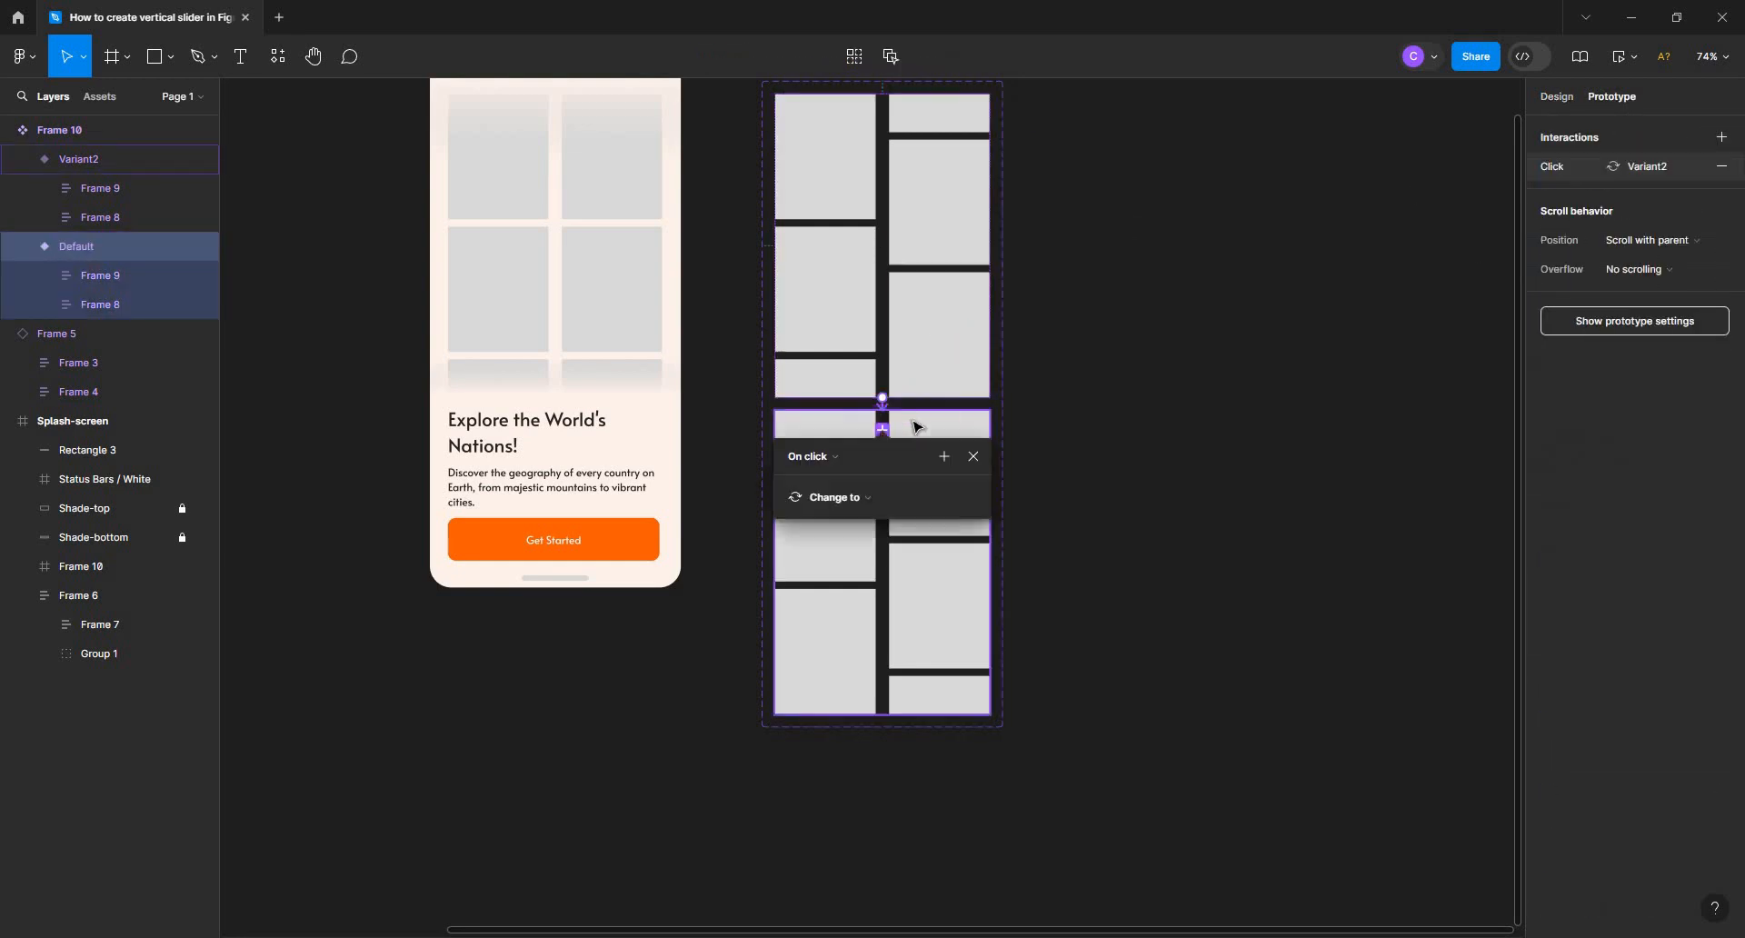
{"action": "left_click", "coordinate": [843, 457]}
{"action": "left_click", "coordinate": [835, 684]}
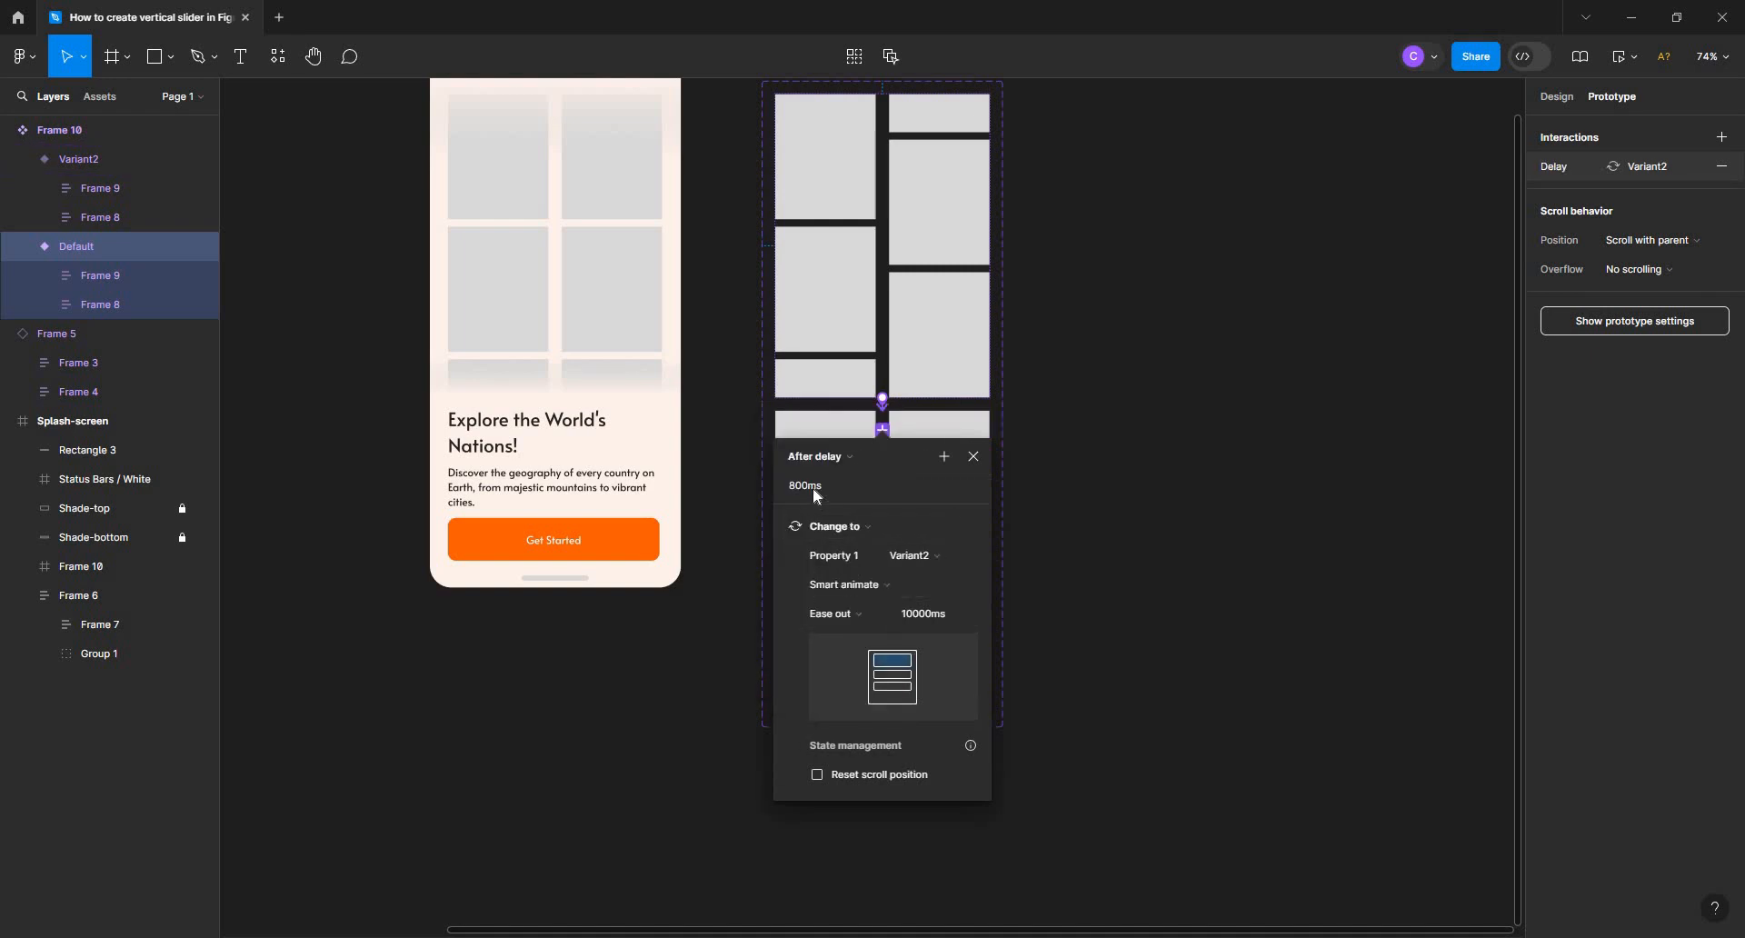
{"action": "type", "text": "8000"}
{"action": "key", "text": "BackSpace"}
{"action": "key", "text": "Return"}
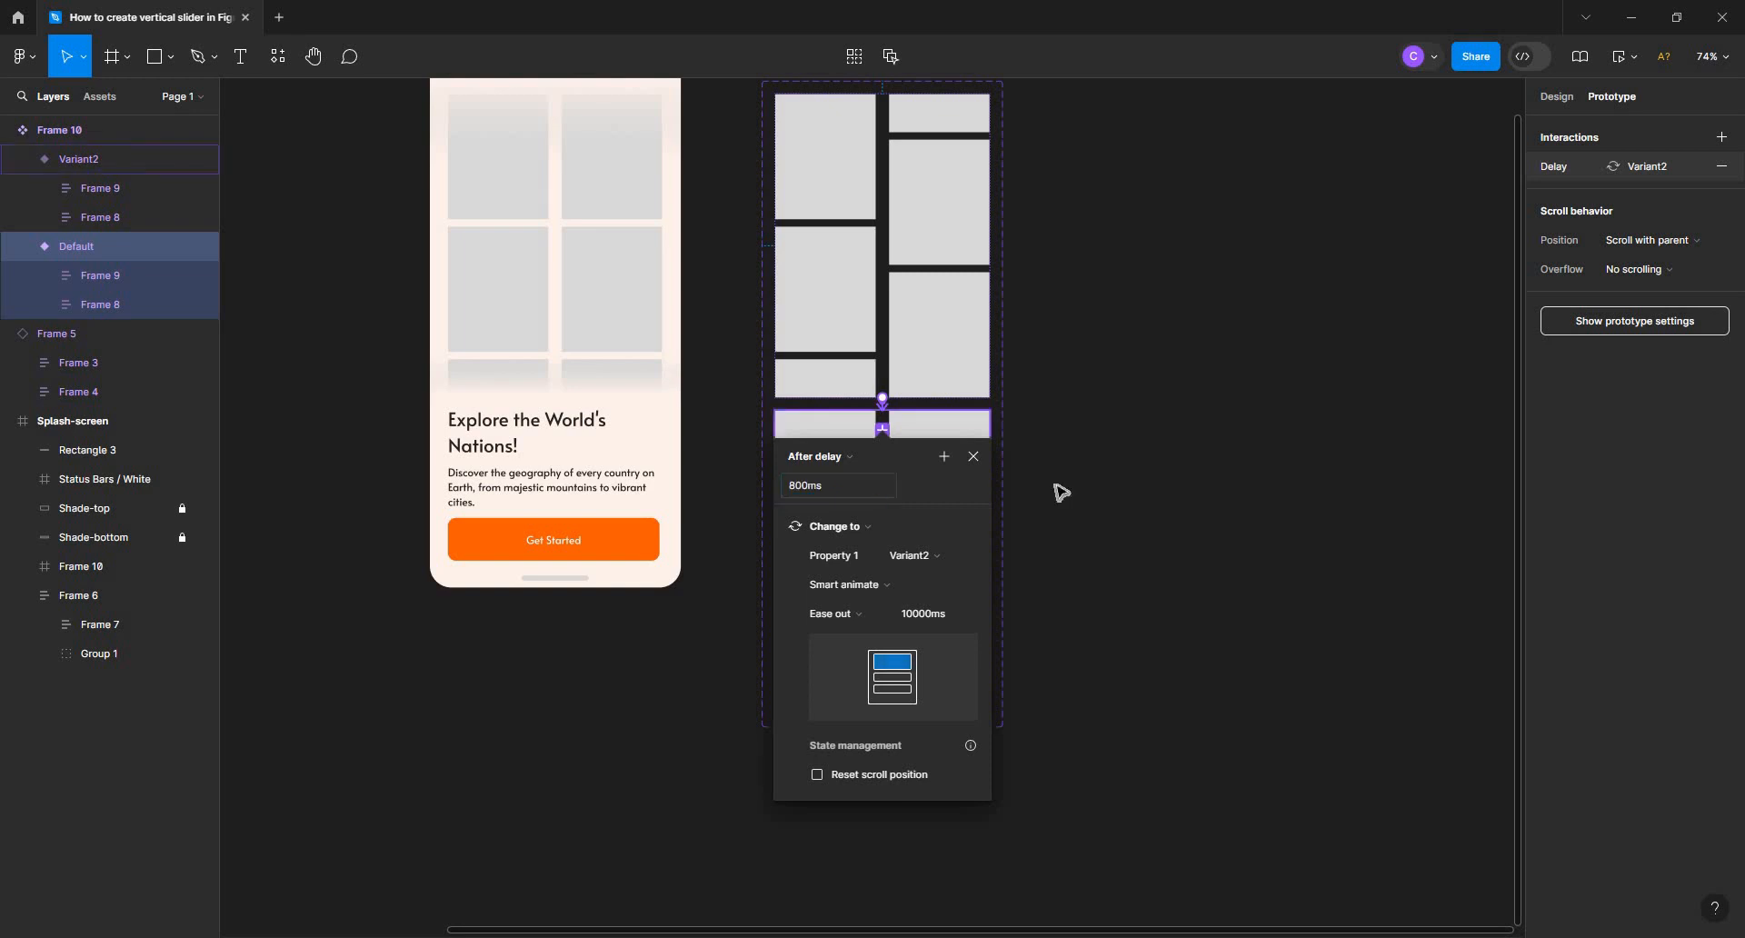
{"action": "key", "text": "Escape"}
Add a return interaction that changes Variant2 back to the Default variant after a delay of 800 ms
{"action": "left_click", "coordinate": [979, 538]}
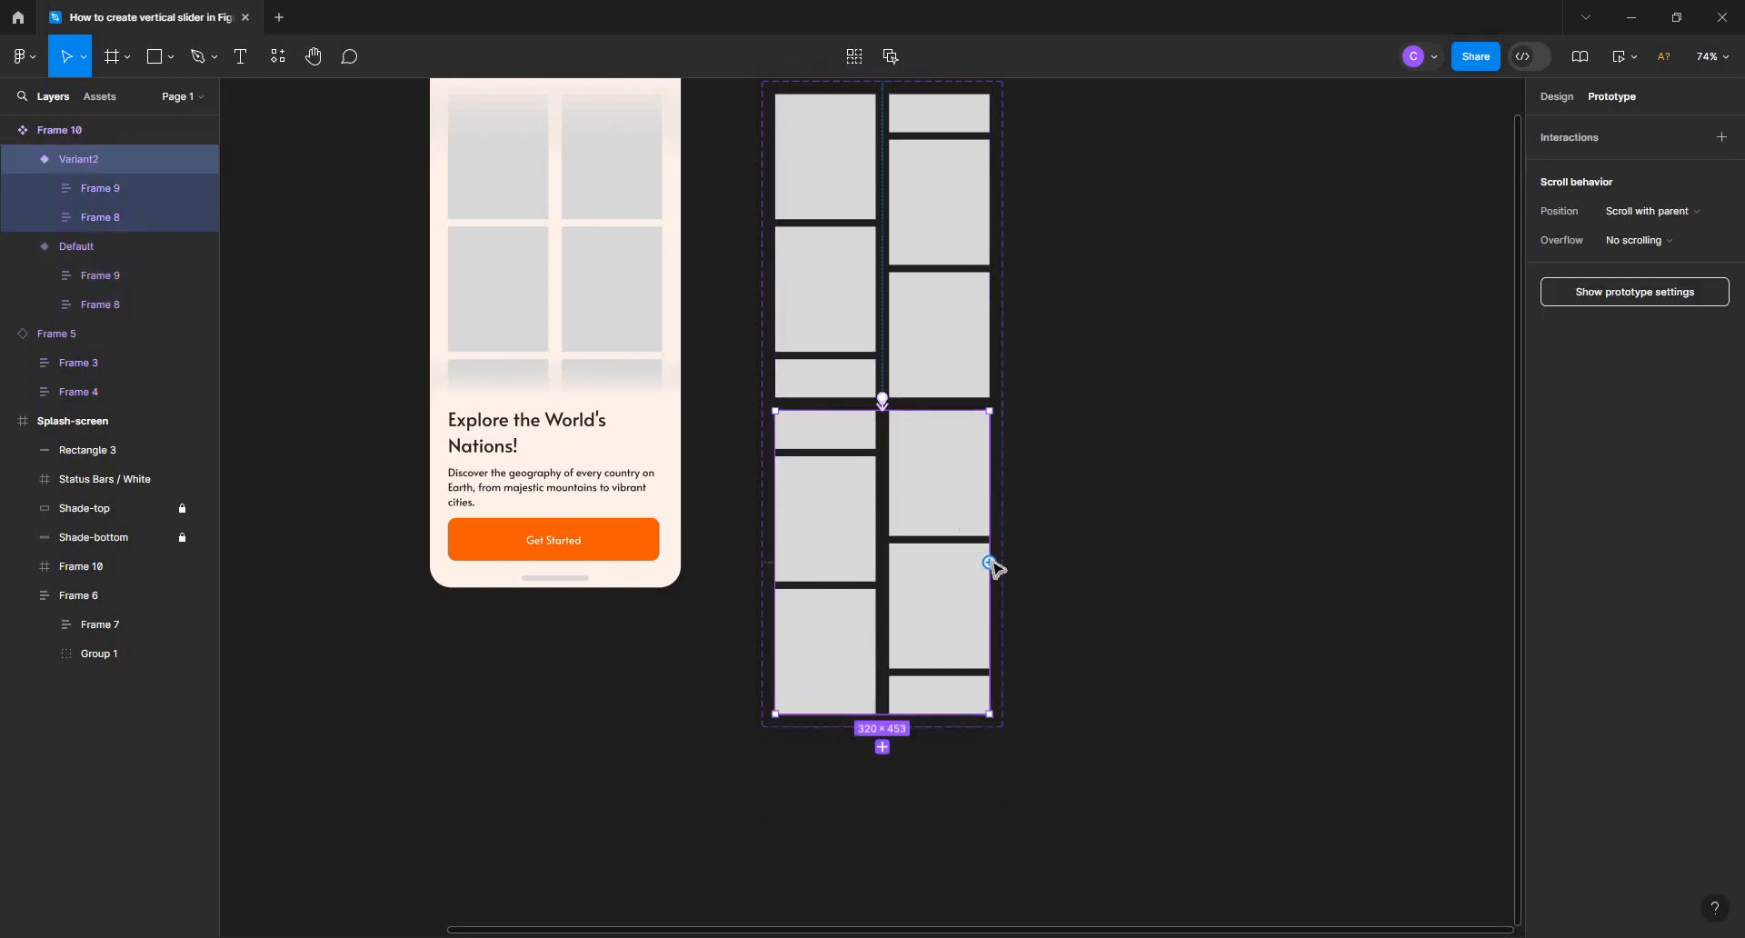
{"action": "left_click_drag", "start_coordinate": [991, 564], "coordinate": [968, 342]}
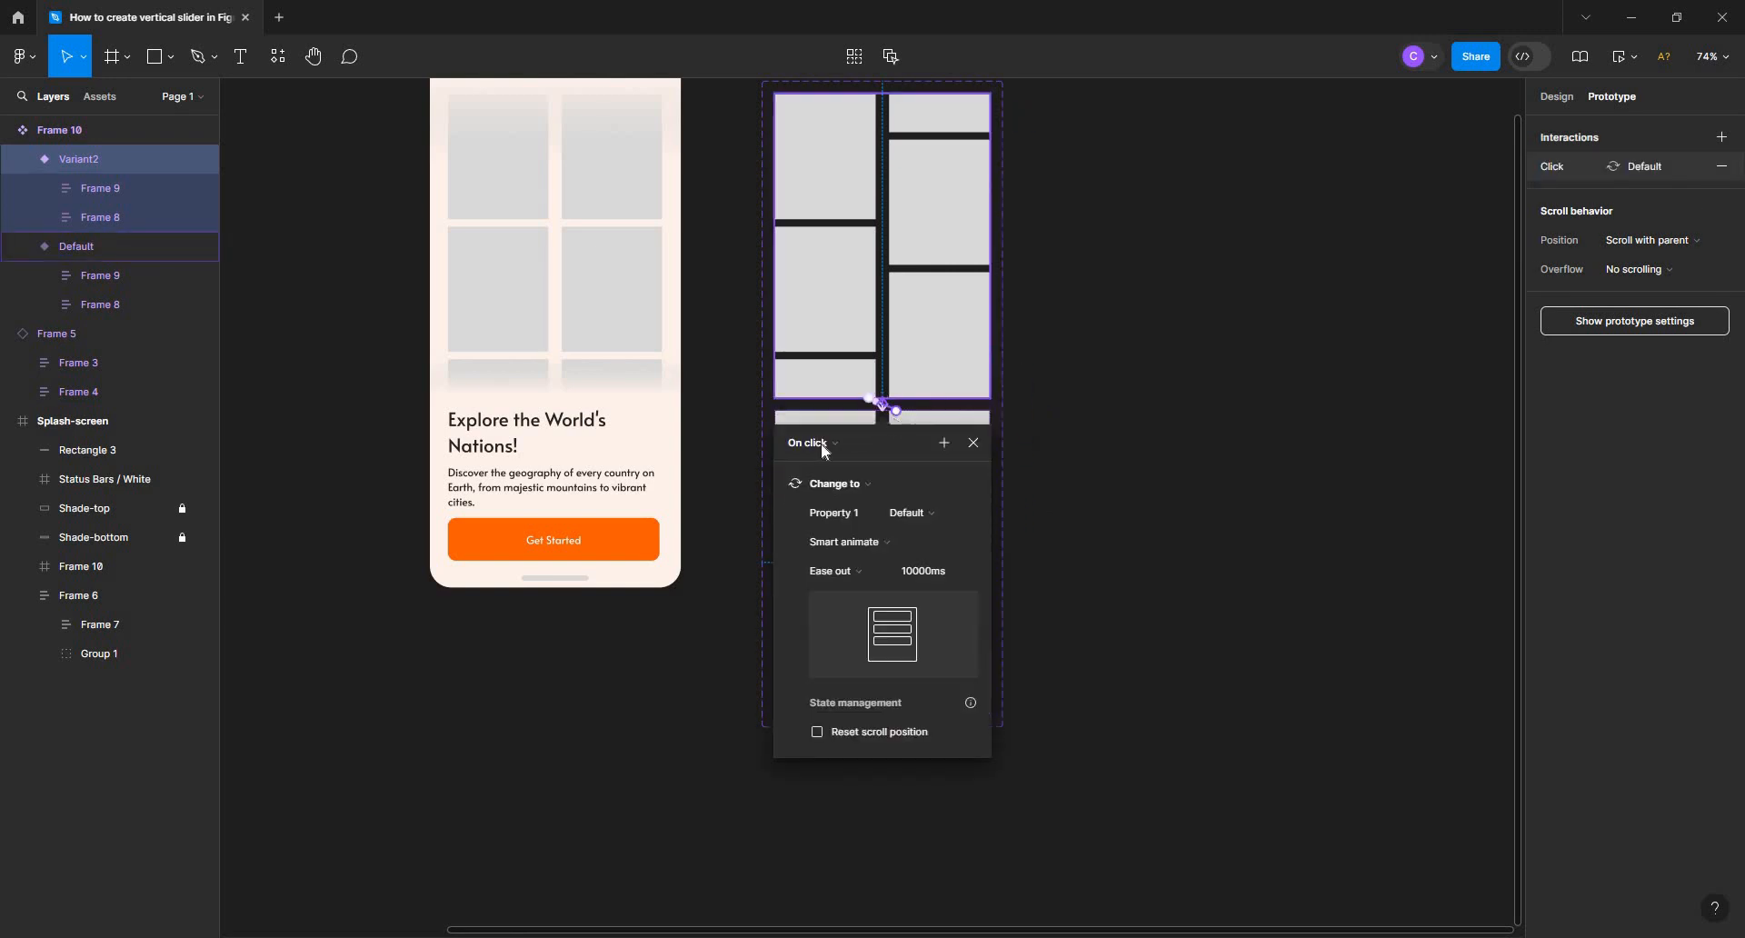
{"action": "left_click", "coordinate": [818, 445]}
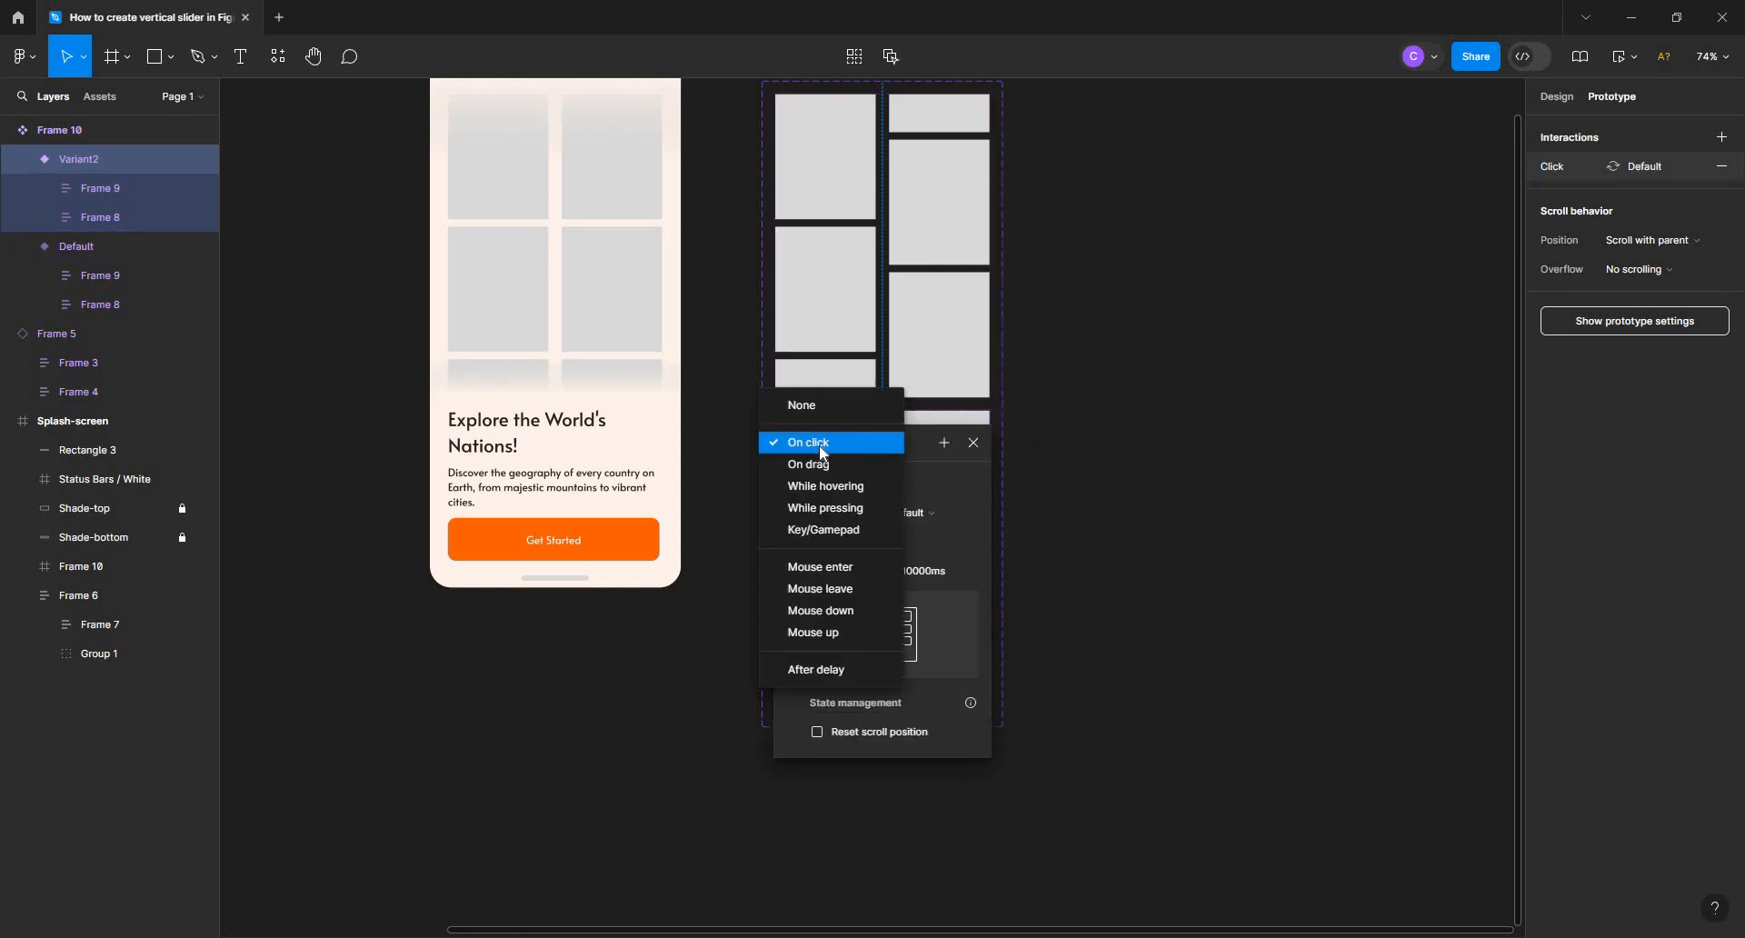
{"action": "left_click", "coordinate": [831, 670]}
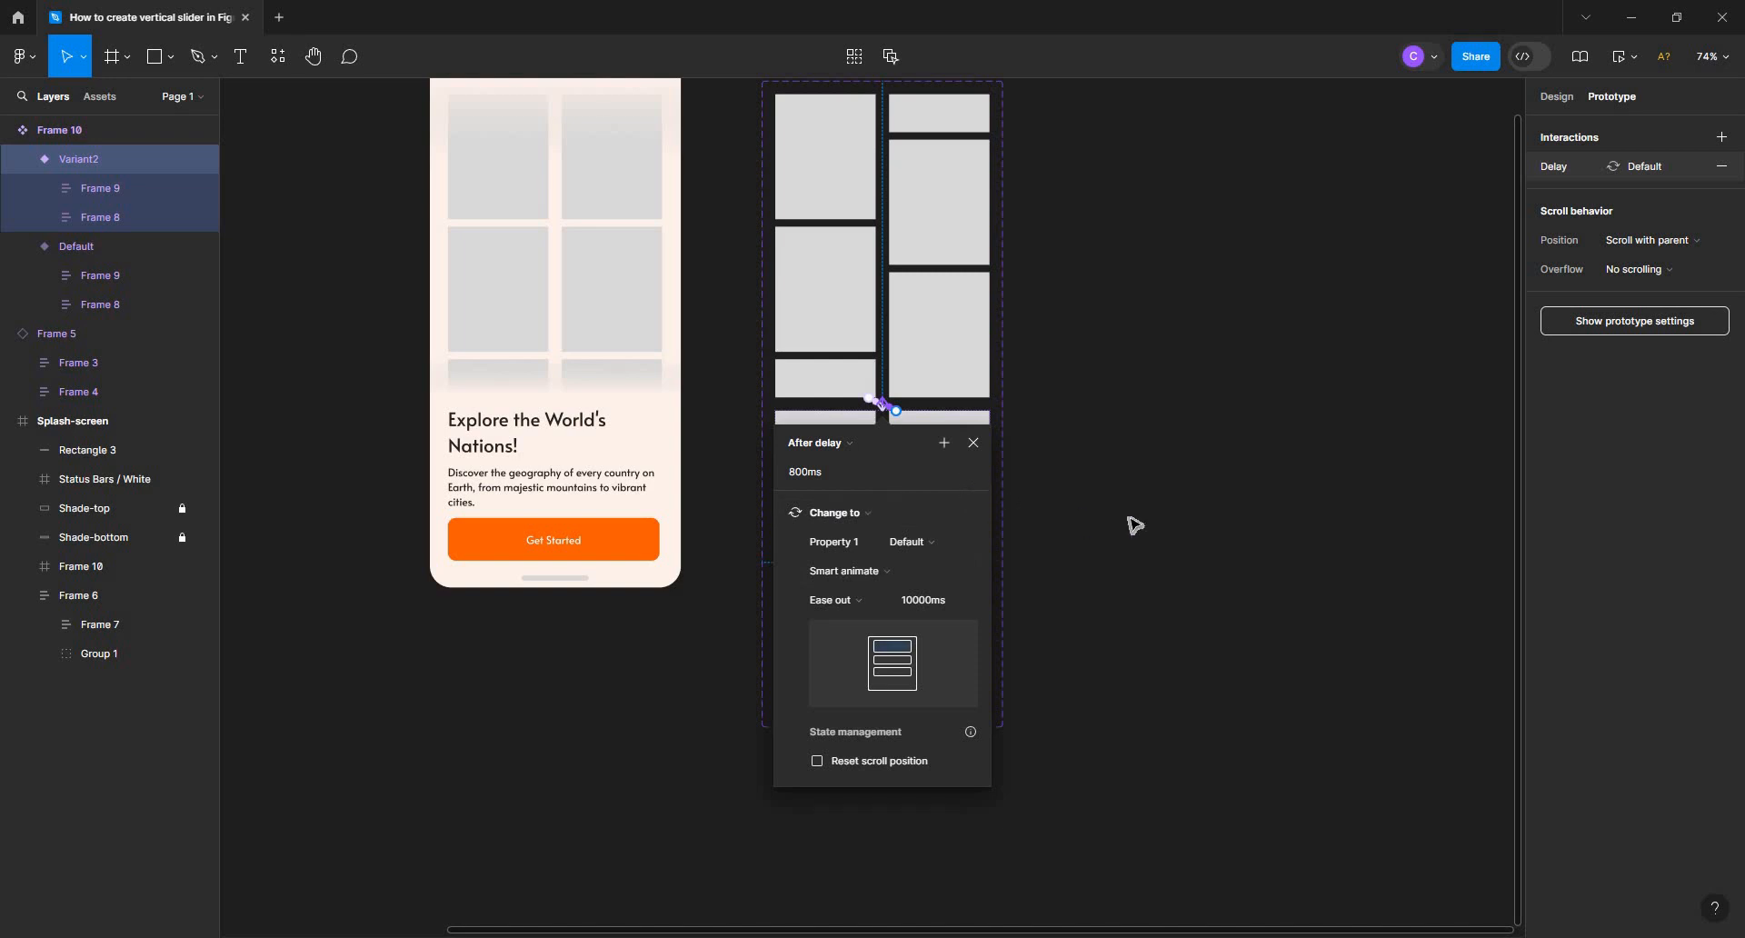
{"action": "left_click", "coordinate": [1113, 386]}
Show the file's local components in the asset library
{"action": "scroll", "coordinate": [1133, 454], "scroll_direction": "up", "scroll_amount": 3}
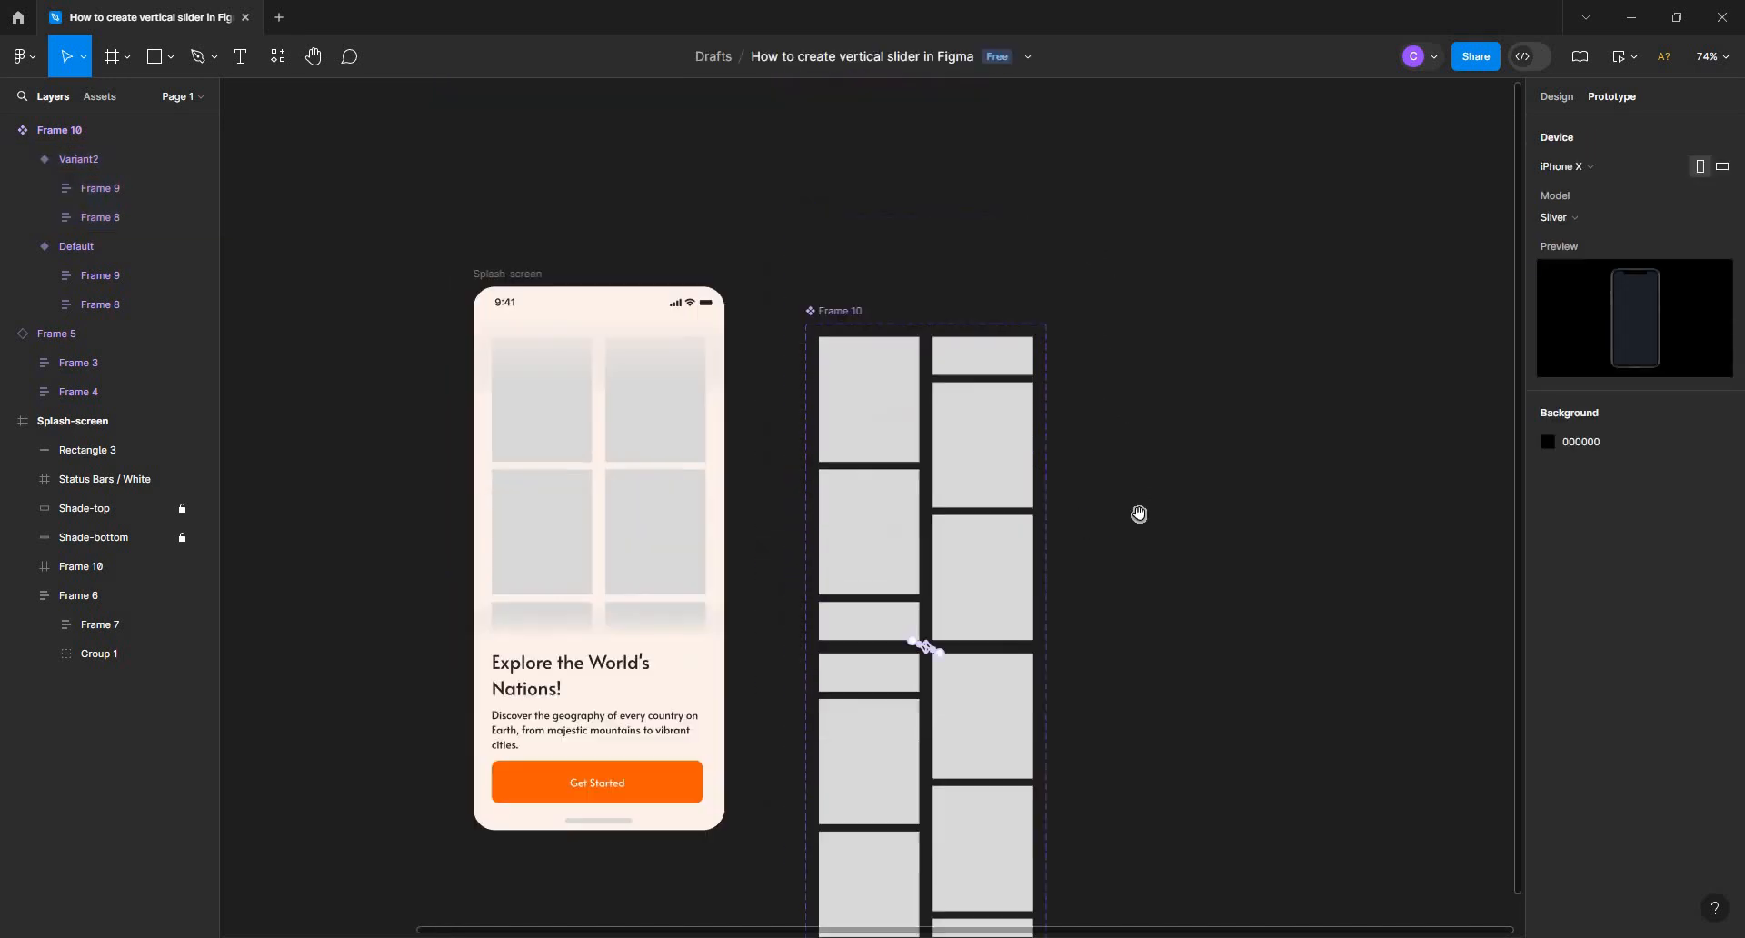
{"action": "left_click_drag", "start_coordinate": [857, 370], "coordinate": [883, 342]}
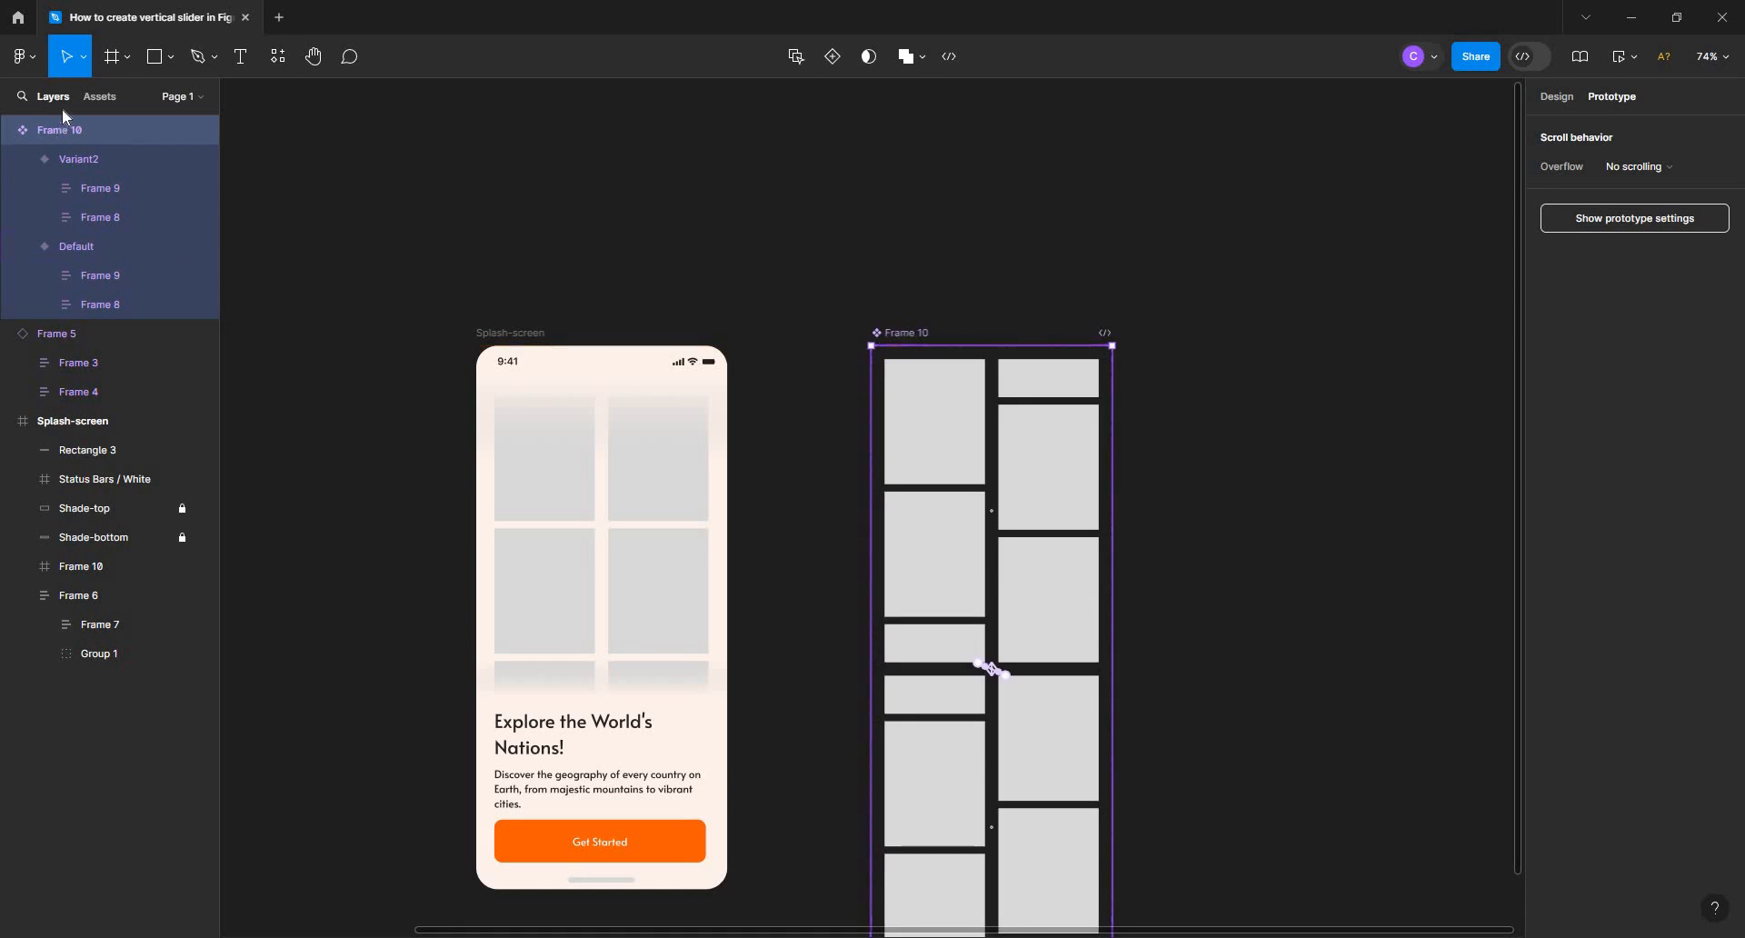
{"action": "left_click", "coordinate": [99, 97]}
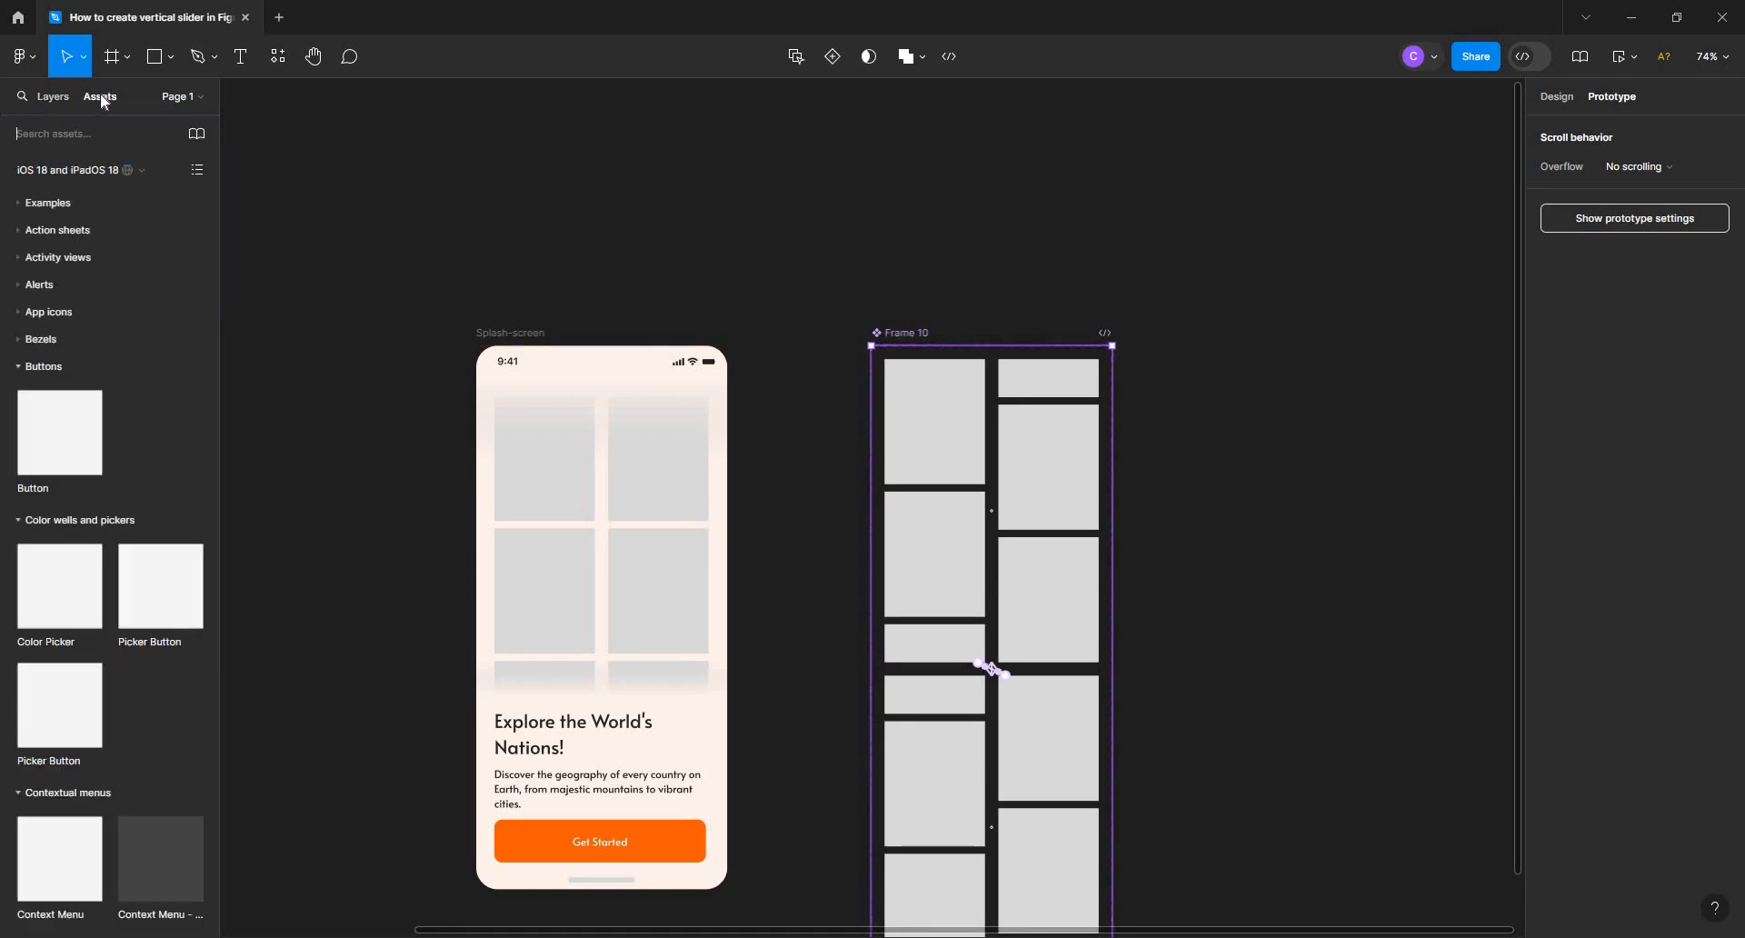
{"action": "left_click", "coordinate": [80, 170]}
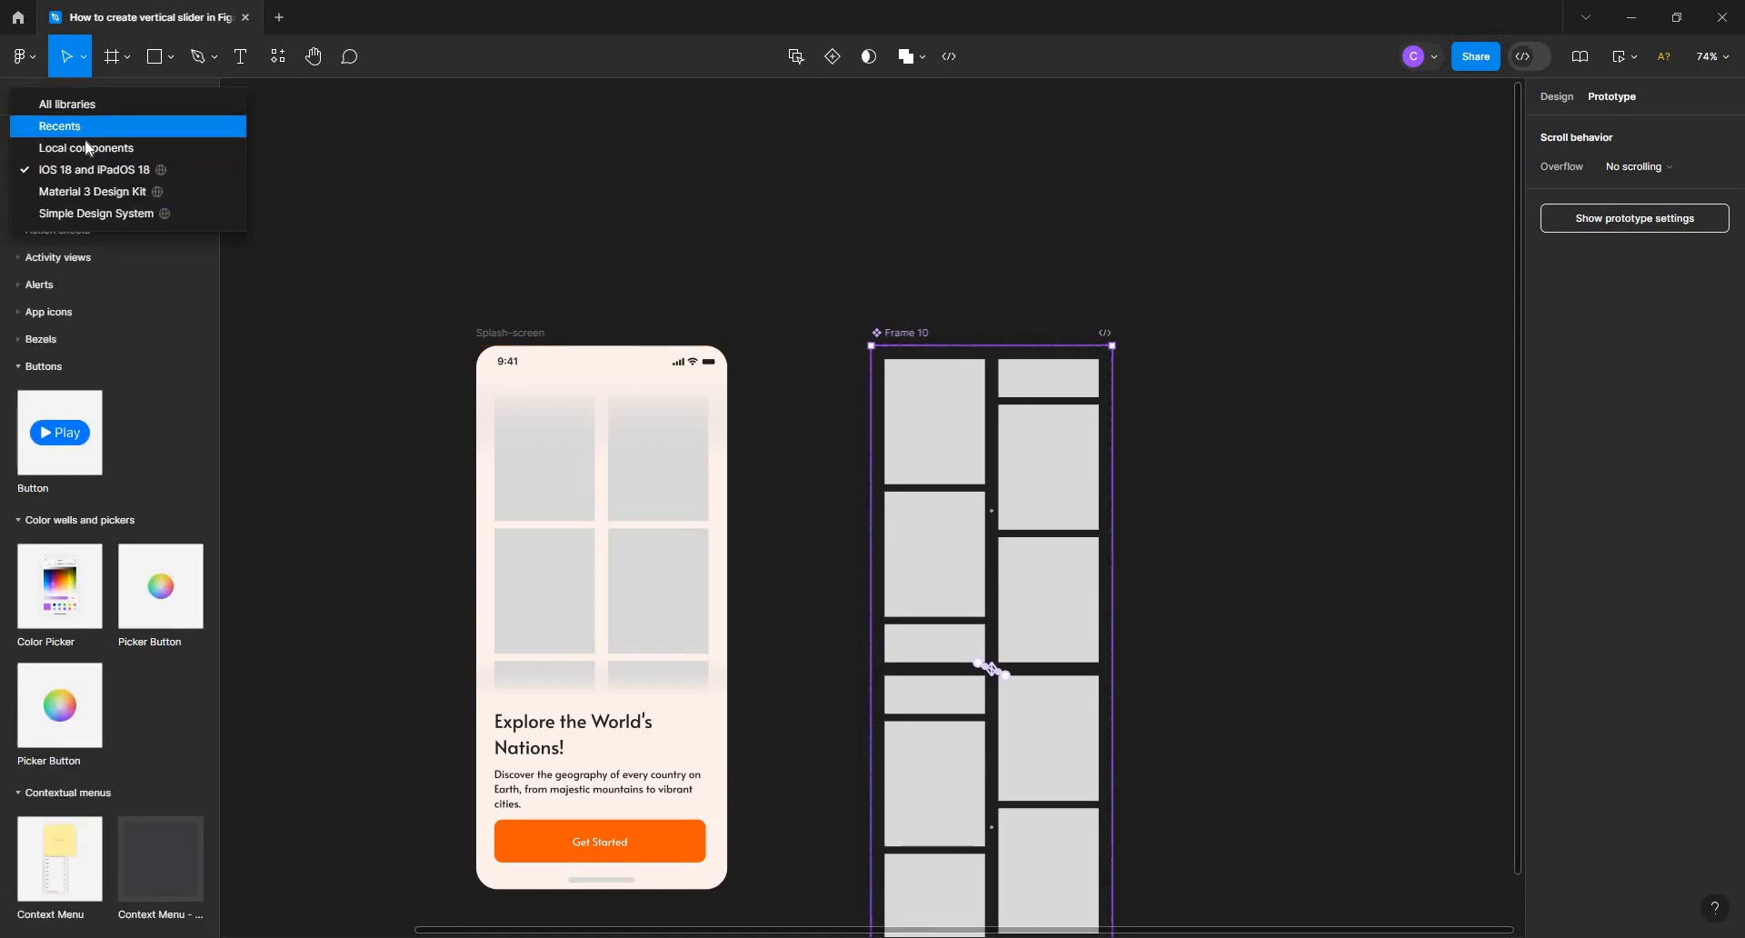
{"action": "left_click", "coordinate": [87, 148]}
{"action": "left_click", "coordinate": [421, 182]}
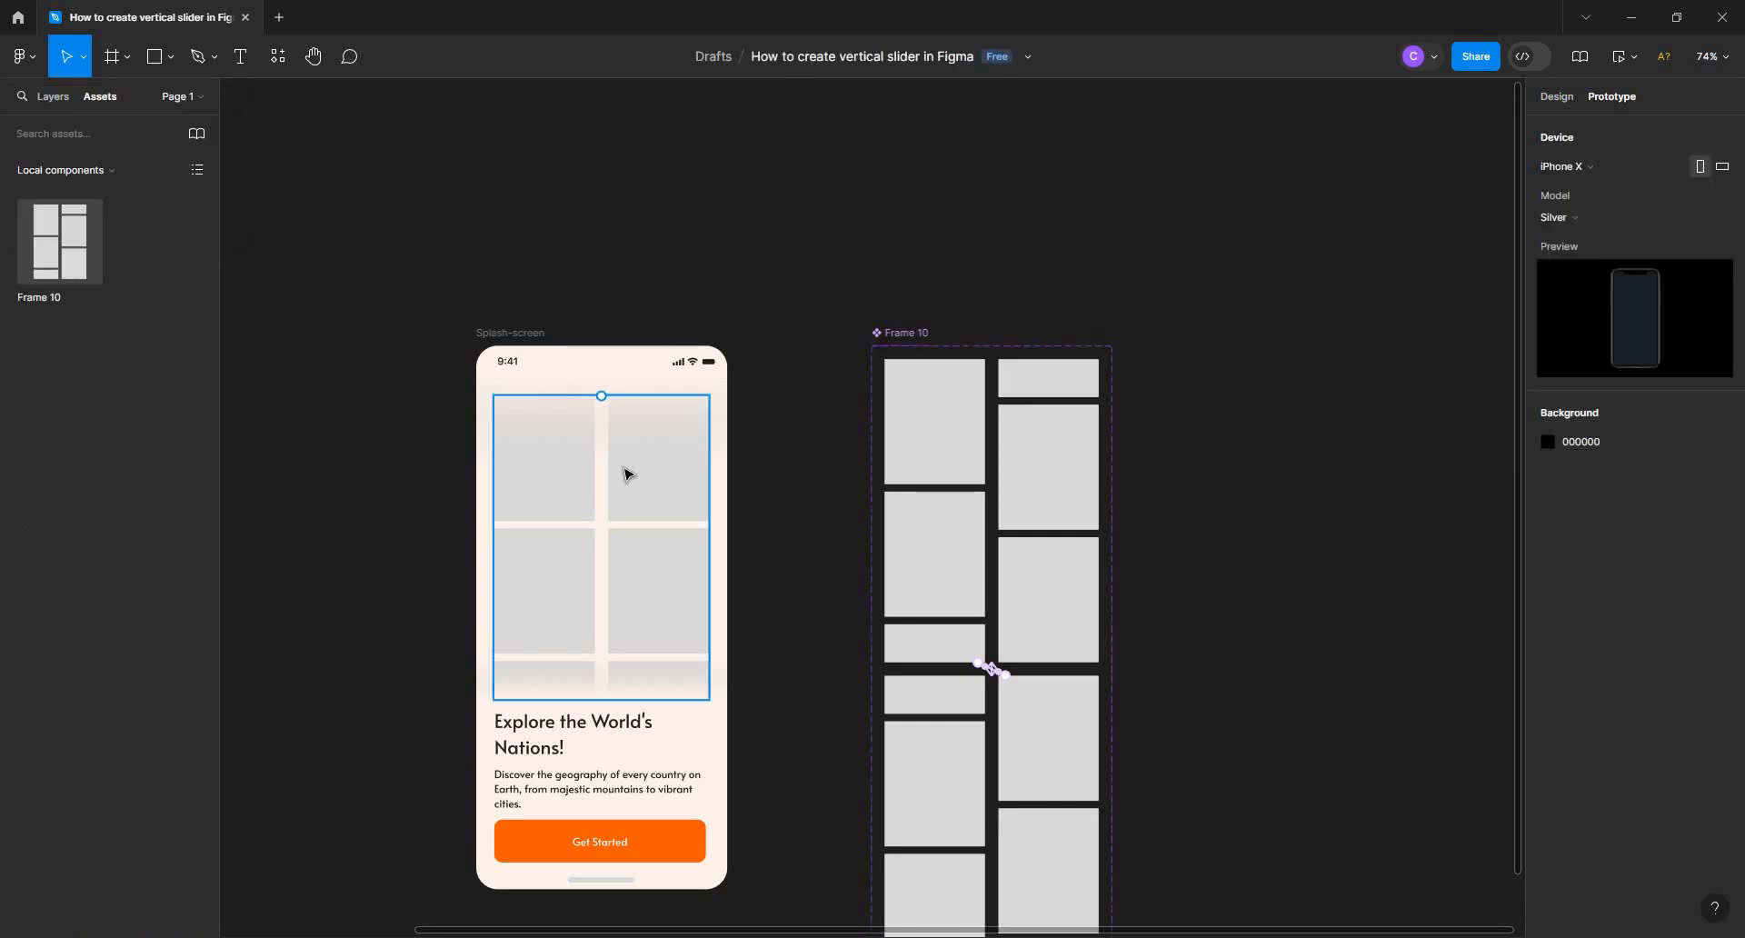
Replace the static columns frame on the Splash-screen with an instance of the two-variant columns component
{"action": "left_click", "coordinate": [627, 473]}
{"action": "key", "text": "Delete"}
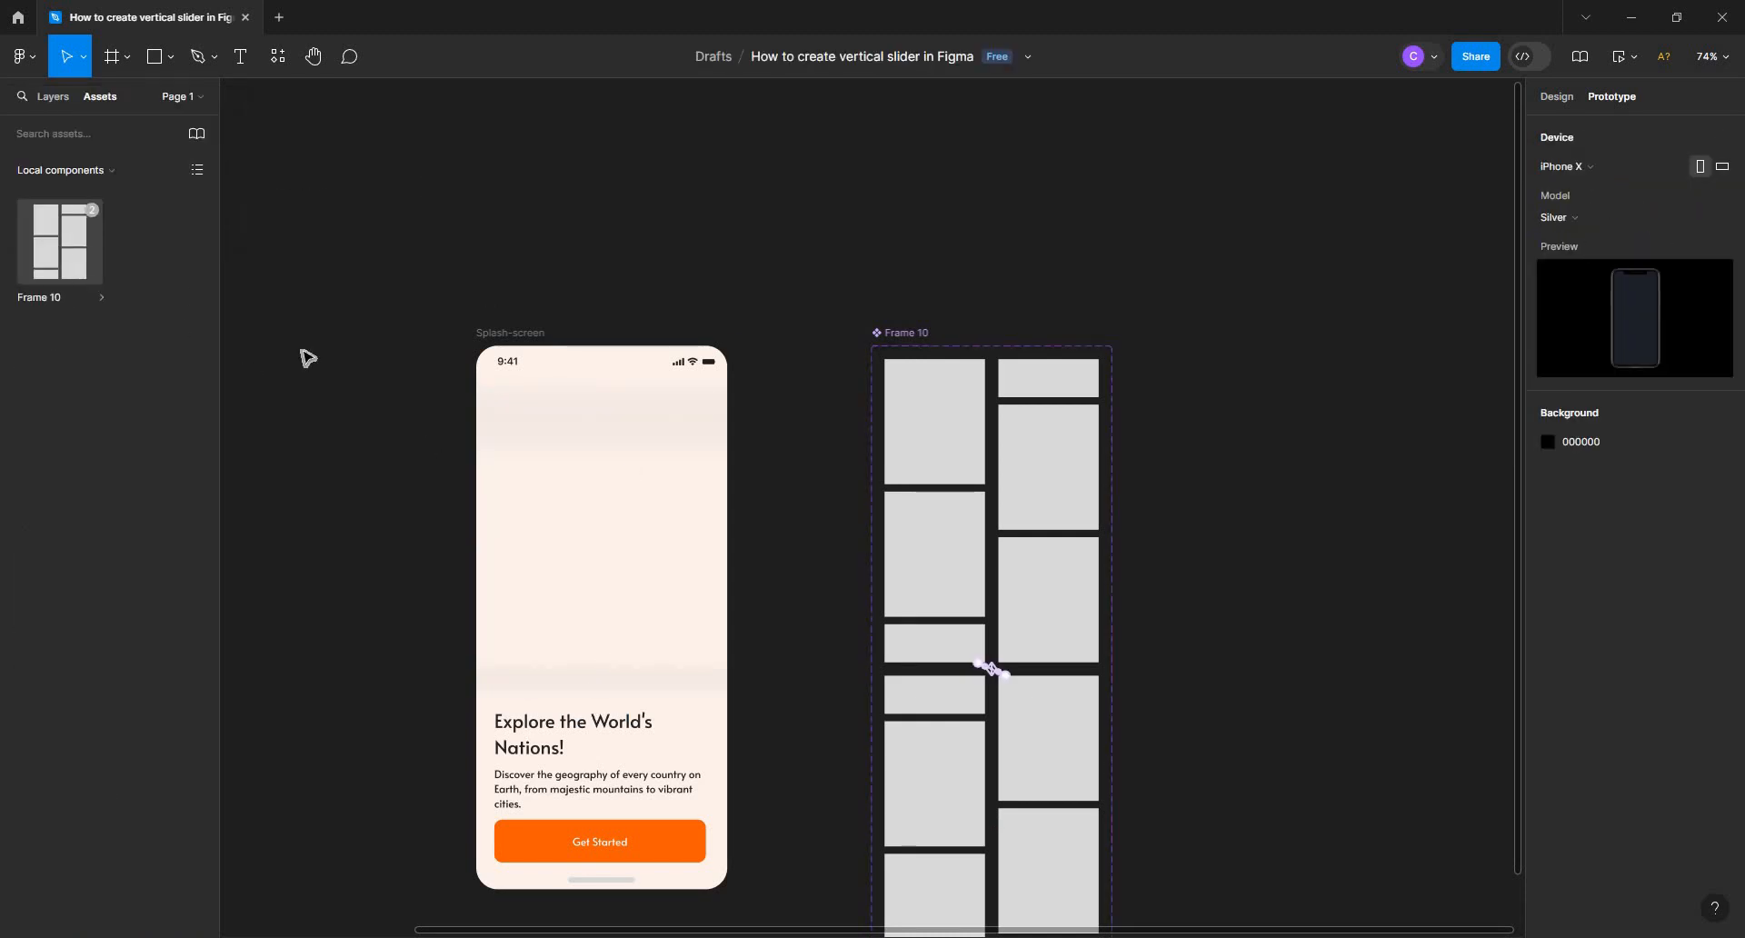
{"action": "left_click_drag", "start_coordinate": [307, 357], "coordinate": [626, 543]}
Reorder the columns instance in the Splash-screen's layer stack to sit directly beneath the Shade-bottom layer
{"action": "left_click", "coordinate": [1558, 98]}
{"action": "left_click", "coordinate": [53, 96]}
{"action": "left_click_drag", "start_coordinate": [97, 446], "coordinate": [352, 586]}
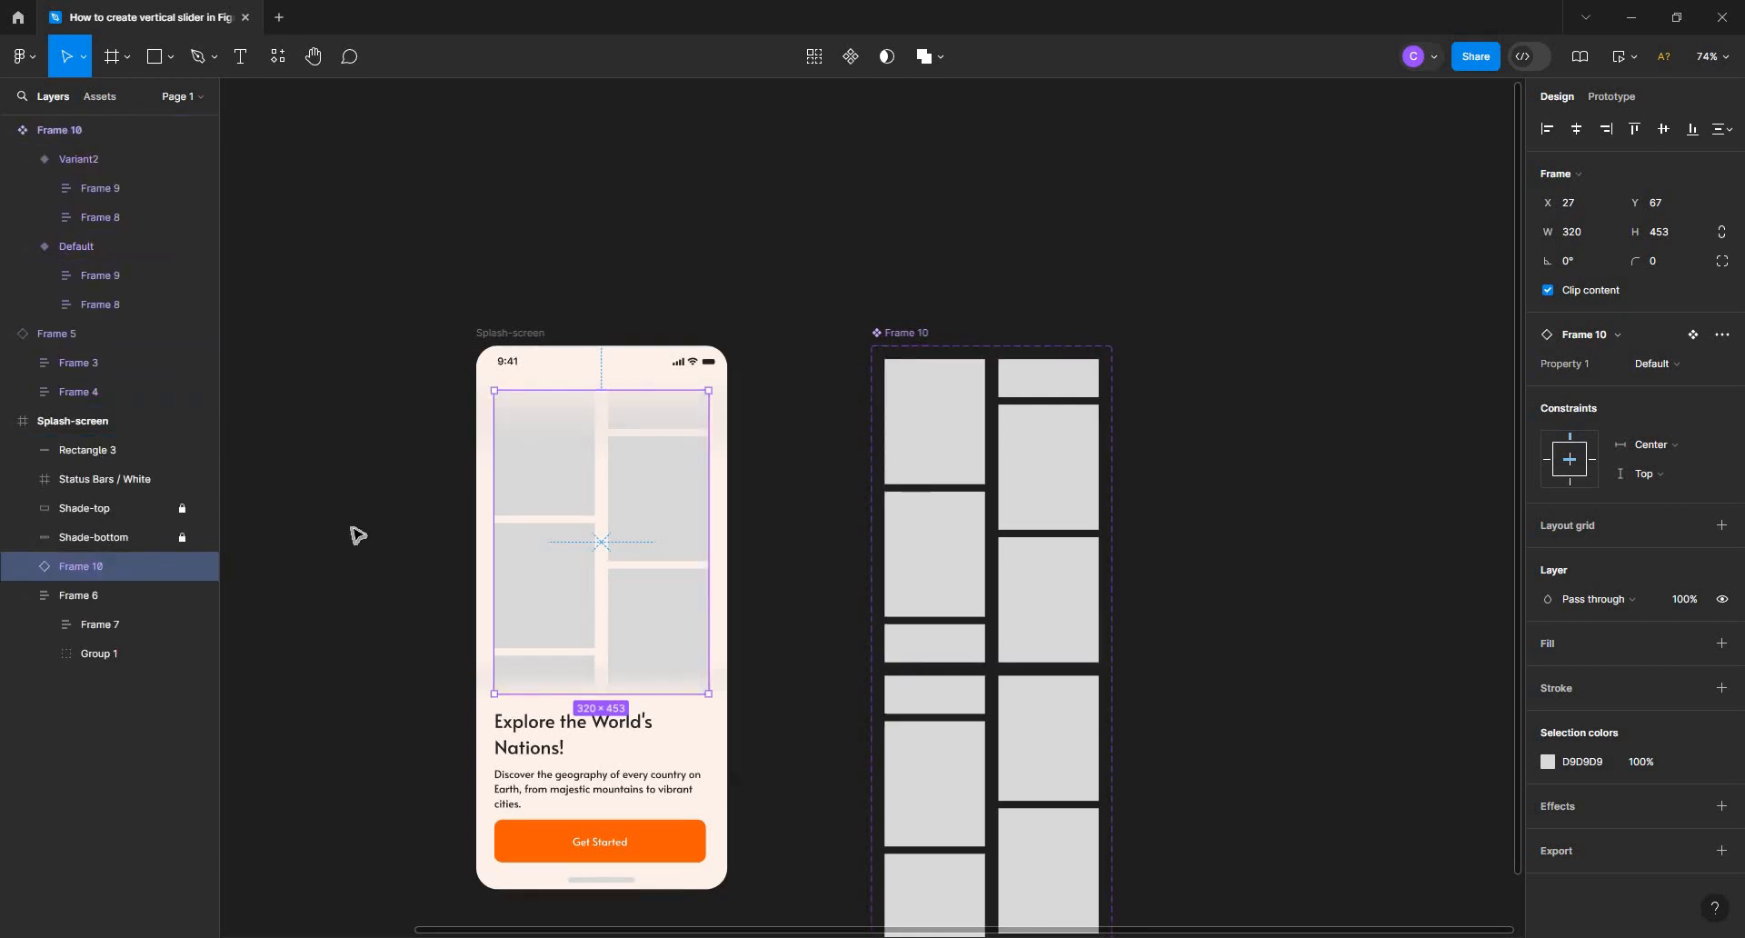
{"action": "key", "text": "Escape"}
Select all seven rectangles in the left column of the Splash-screen's instance and search the Unsplash plugin for technology photos
{"action": "left_click_drag", "start_coordinate": [767, 288], "coordinate": [756, 175]}
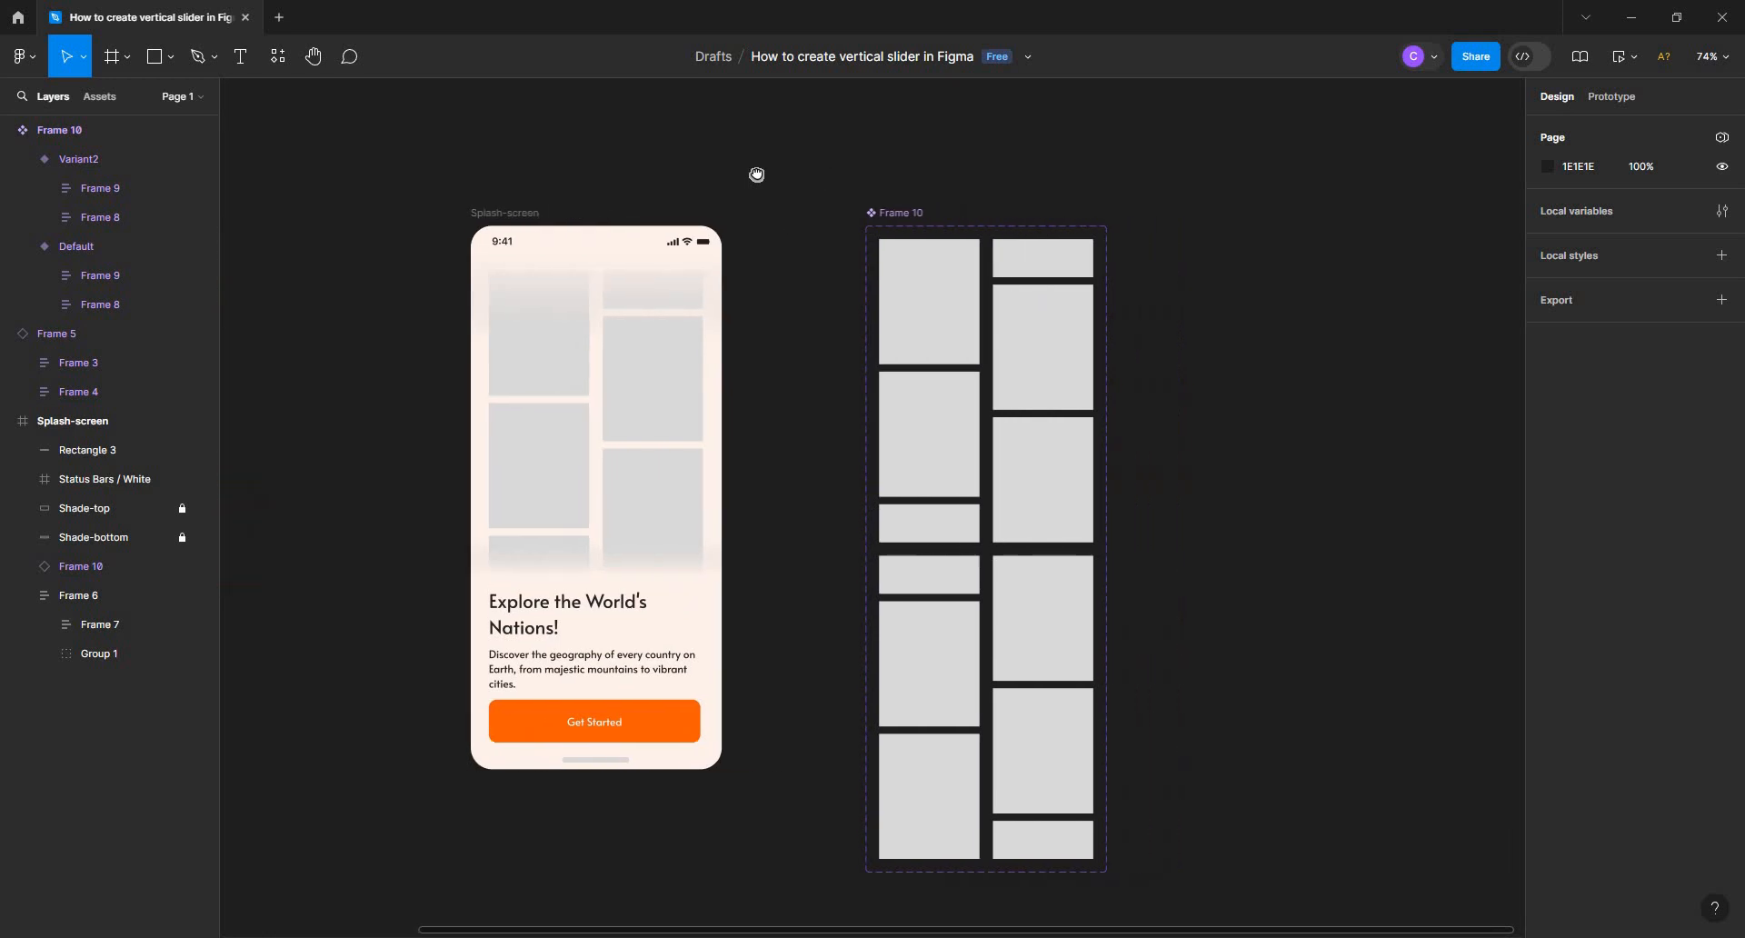
{"action": "left_click", "coordinate": [551, 353]}
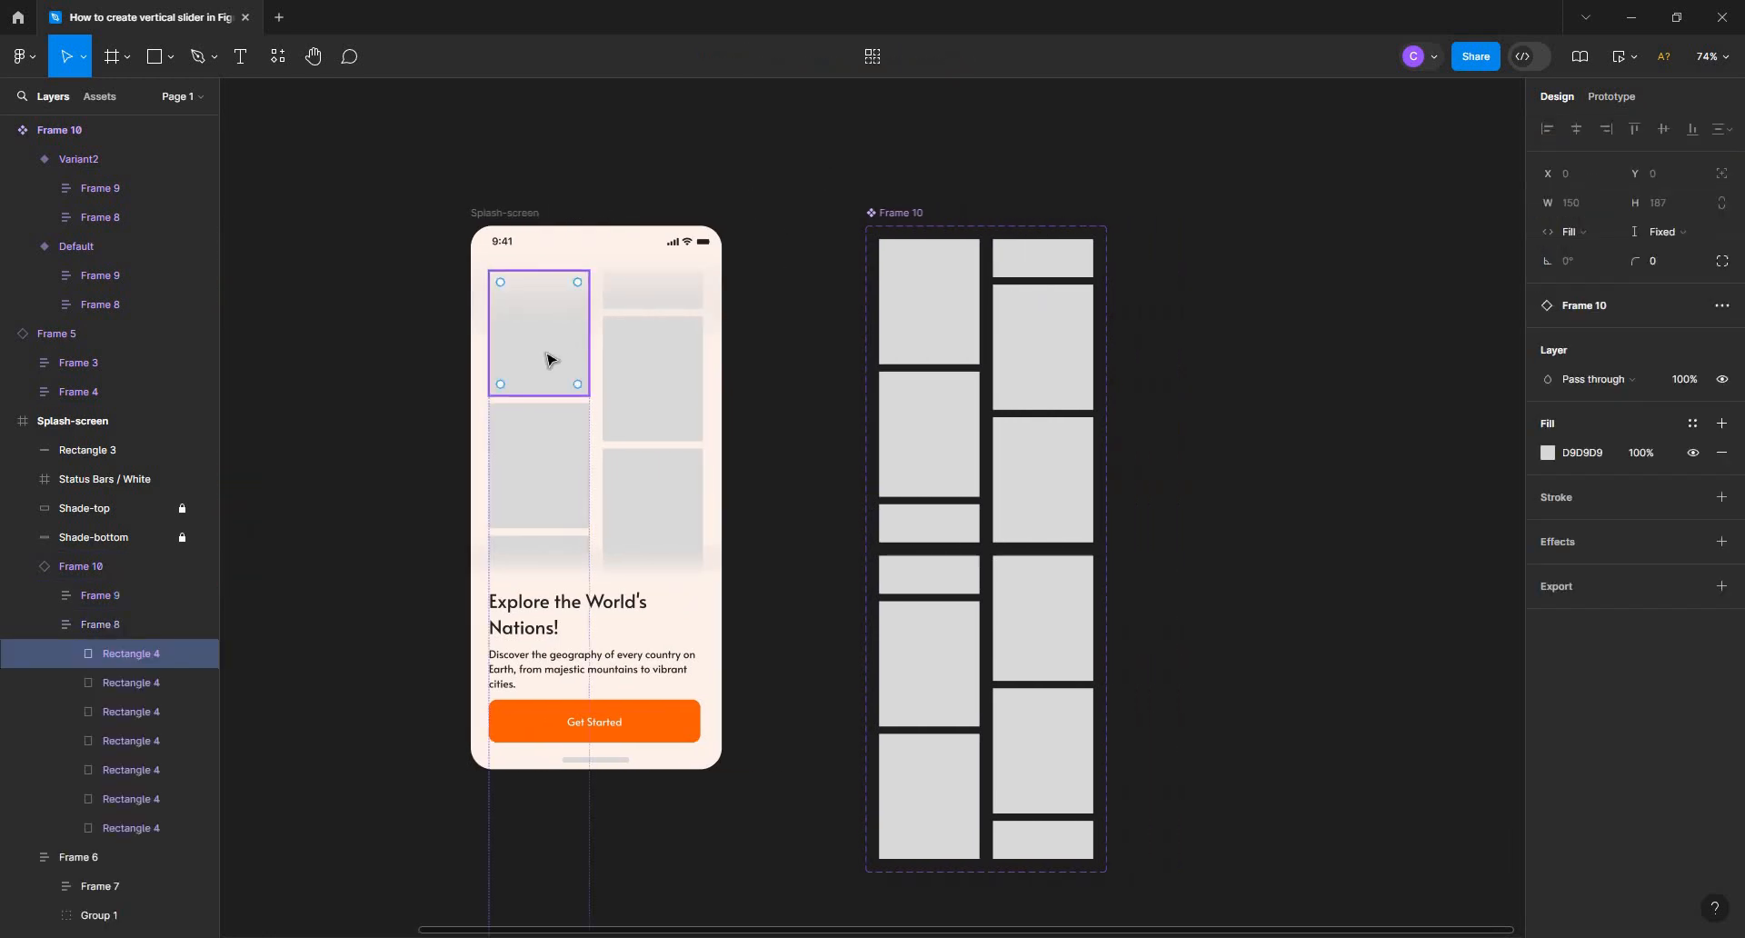
{"action": "left_click", "coordinate": [135, 828], "text": "shift"}
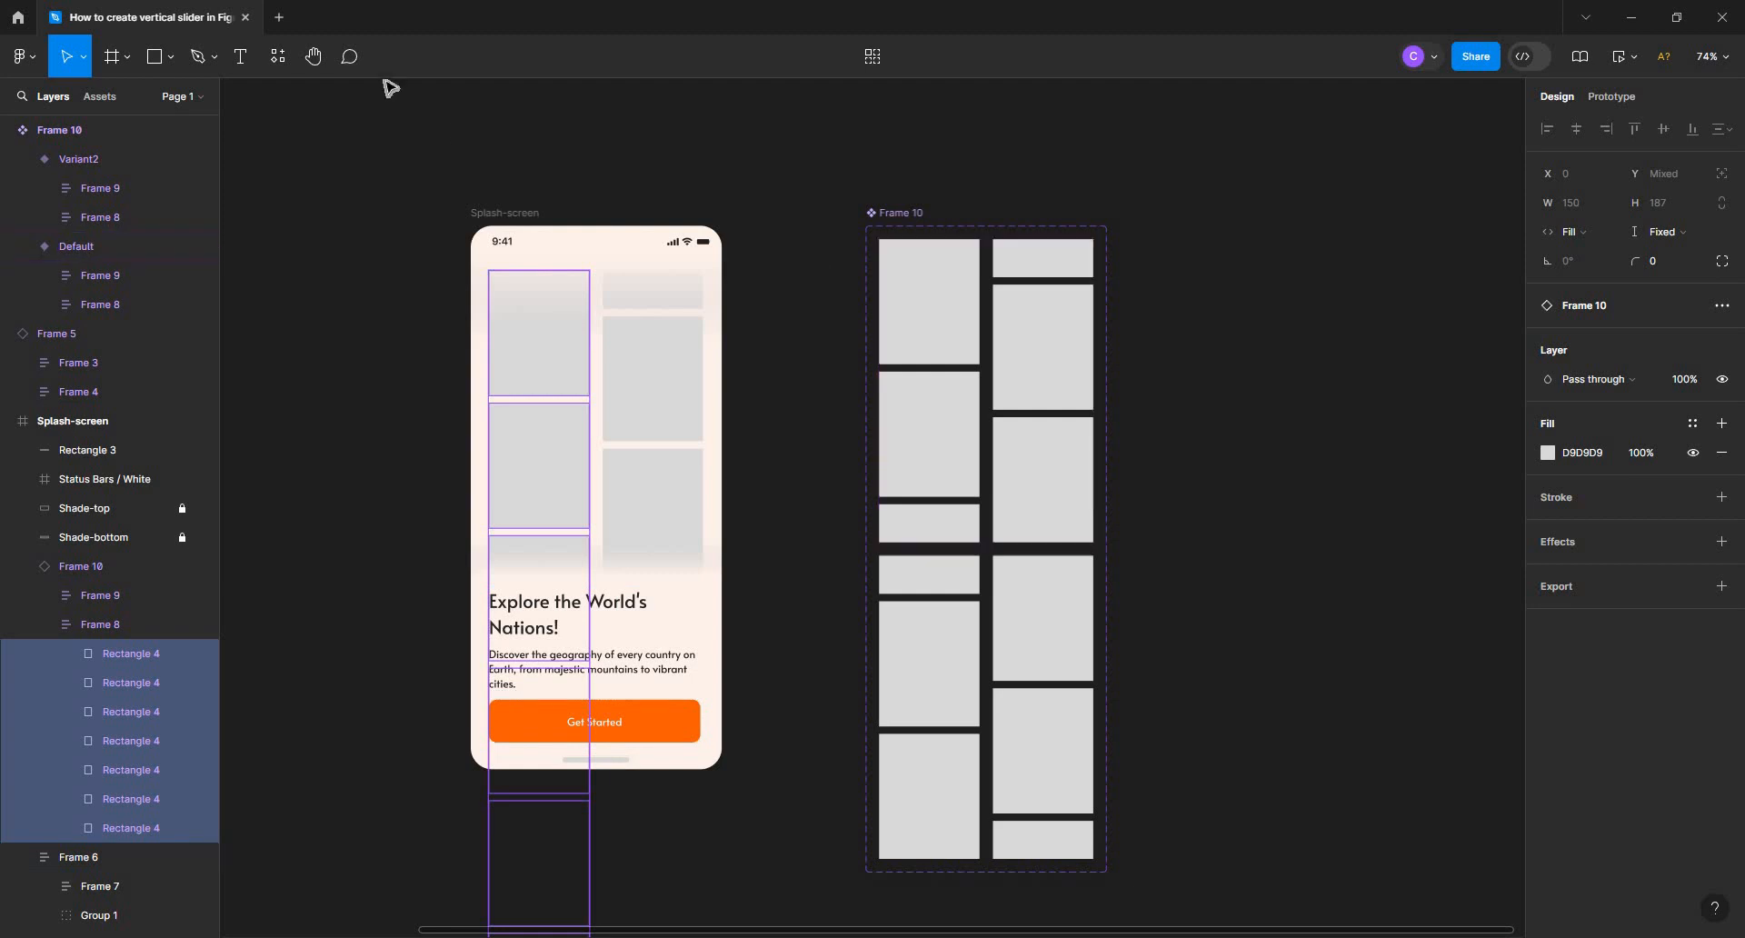
{"action": "left_click", "coordinate": [277, 57]}
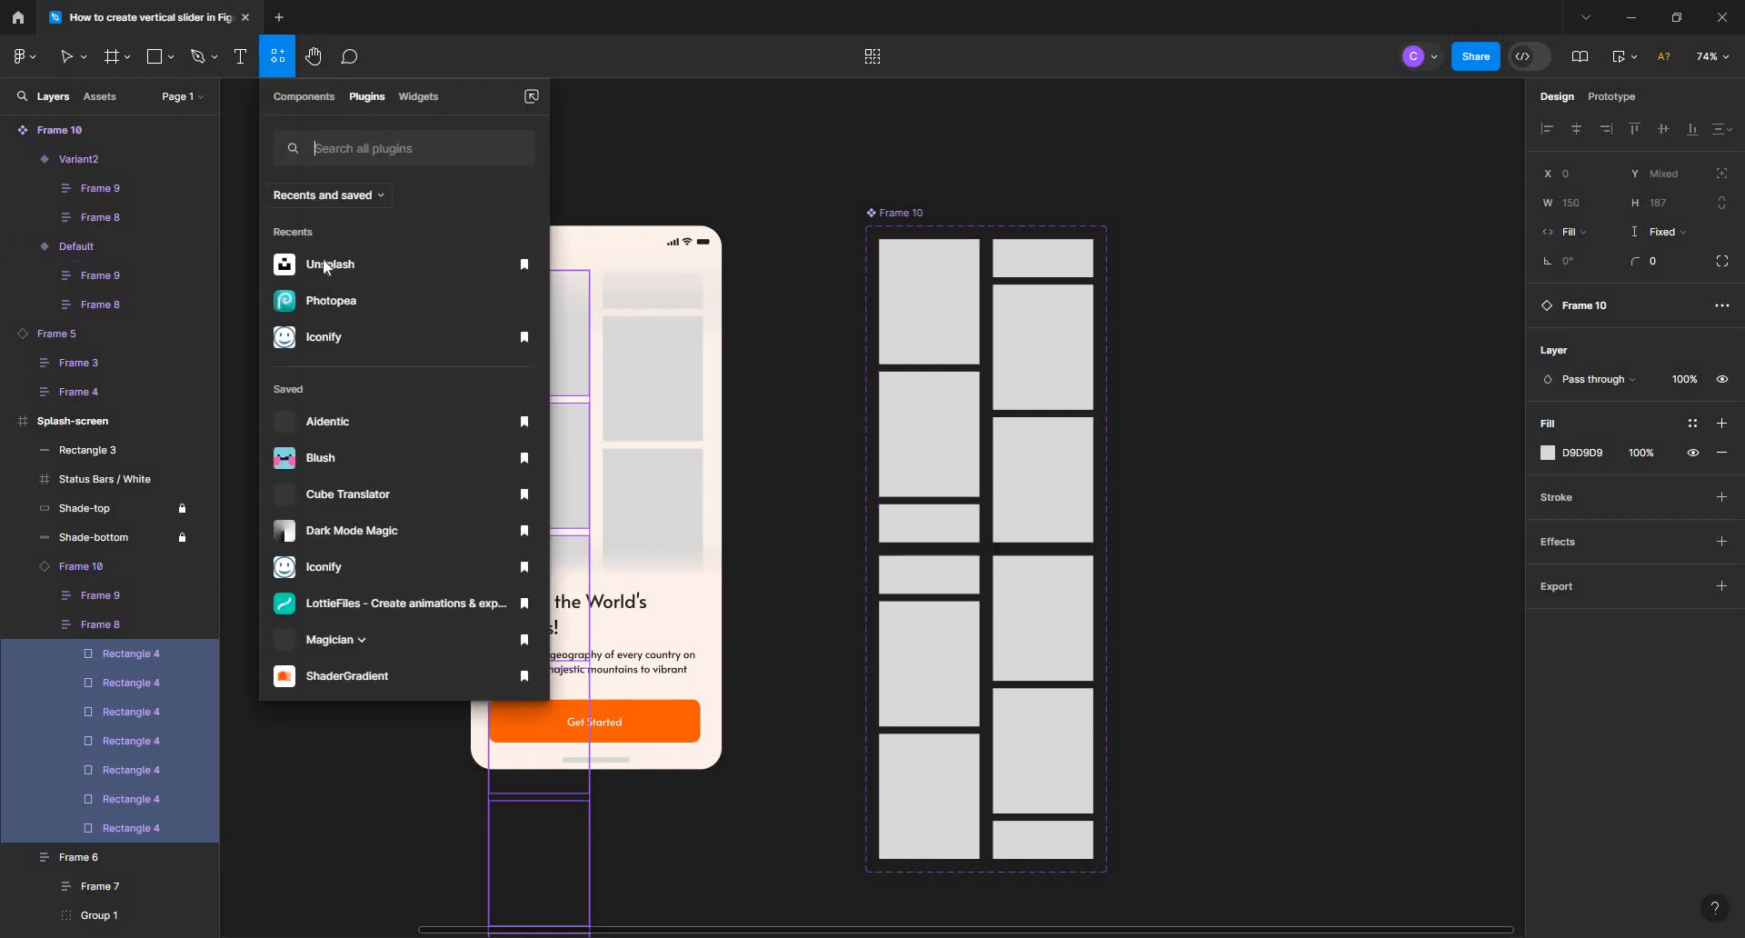
{"action": "key", "text": "Escape"}
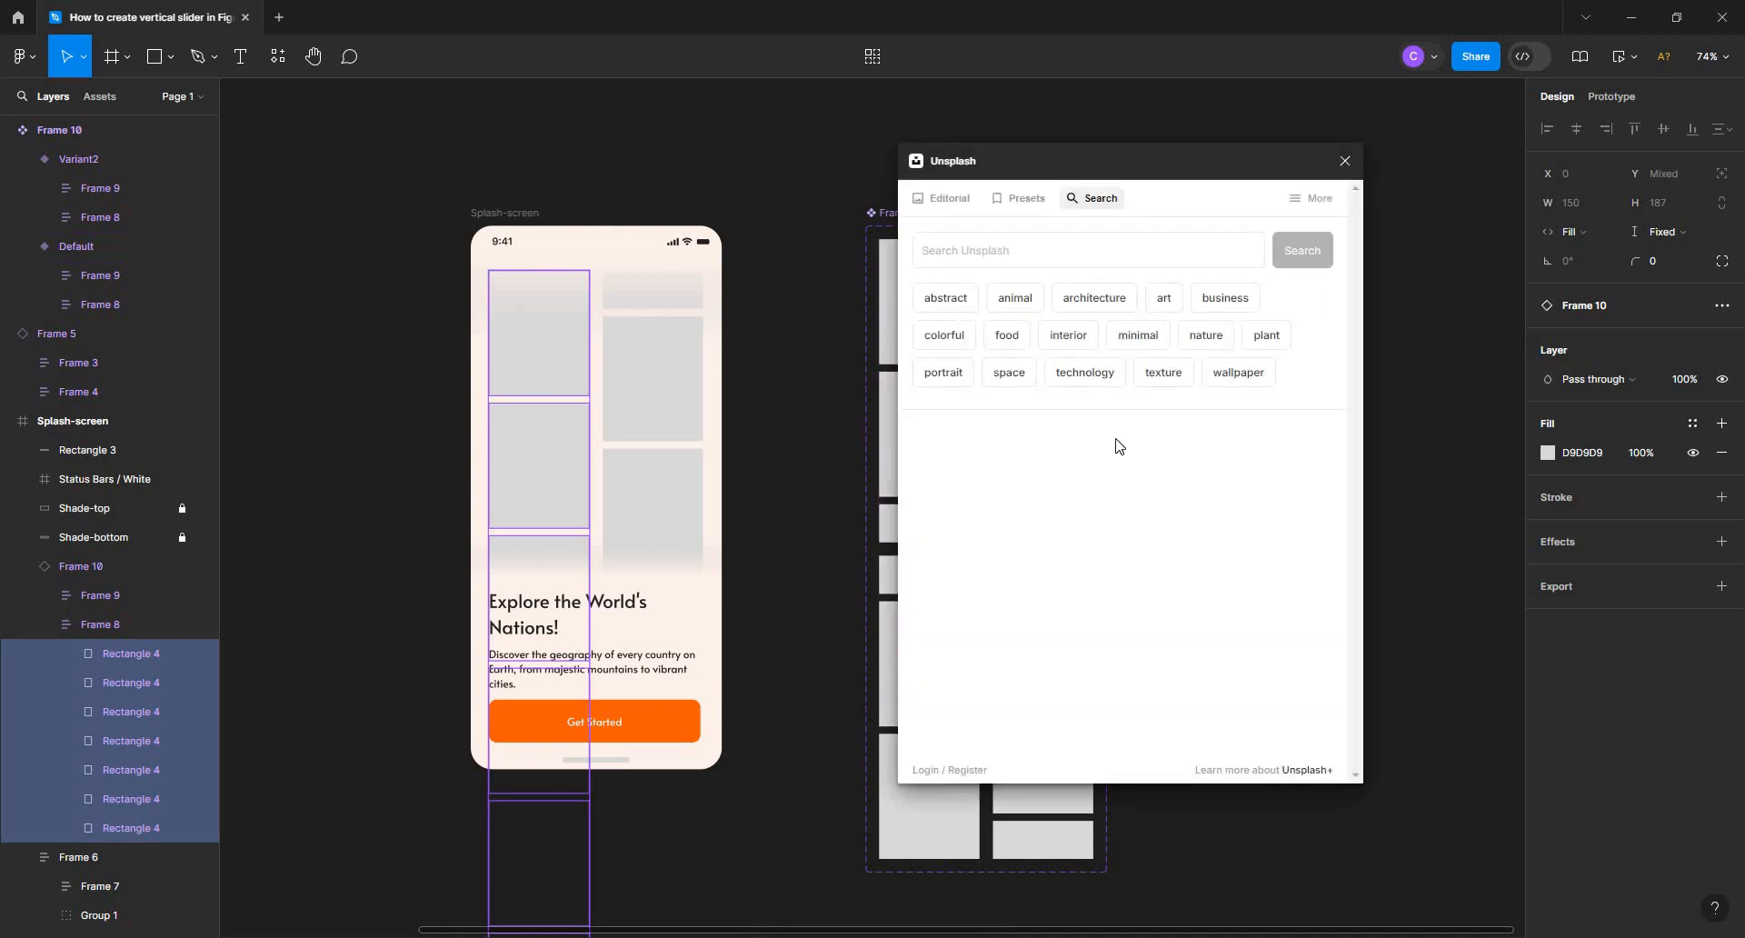
{"action": "left_click", "coordinate": [1100, 379]}
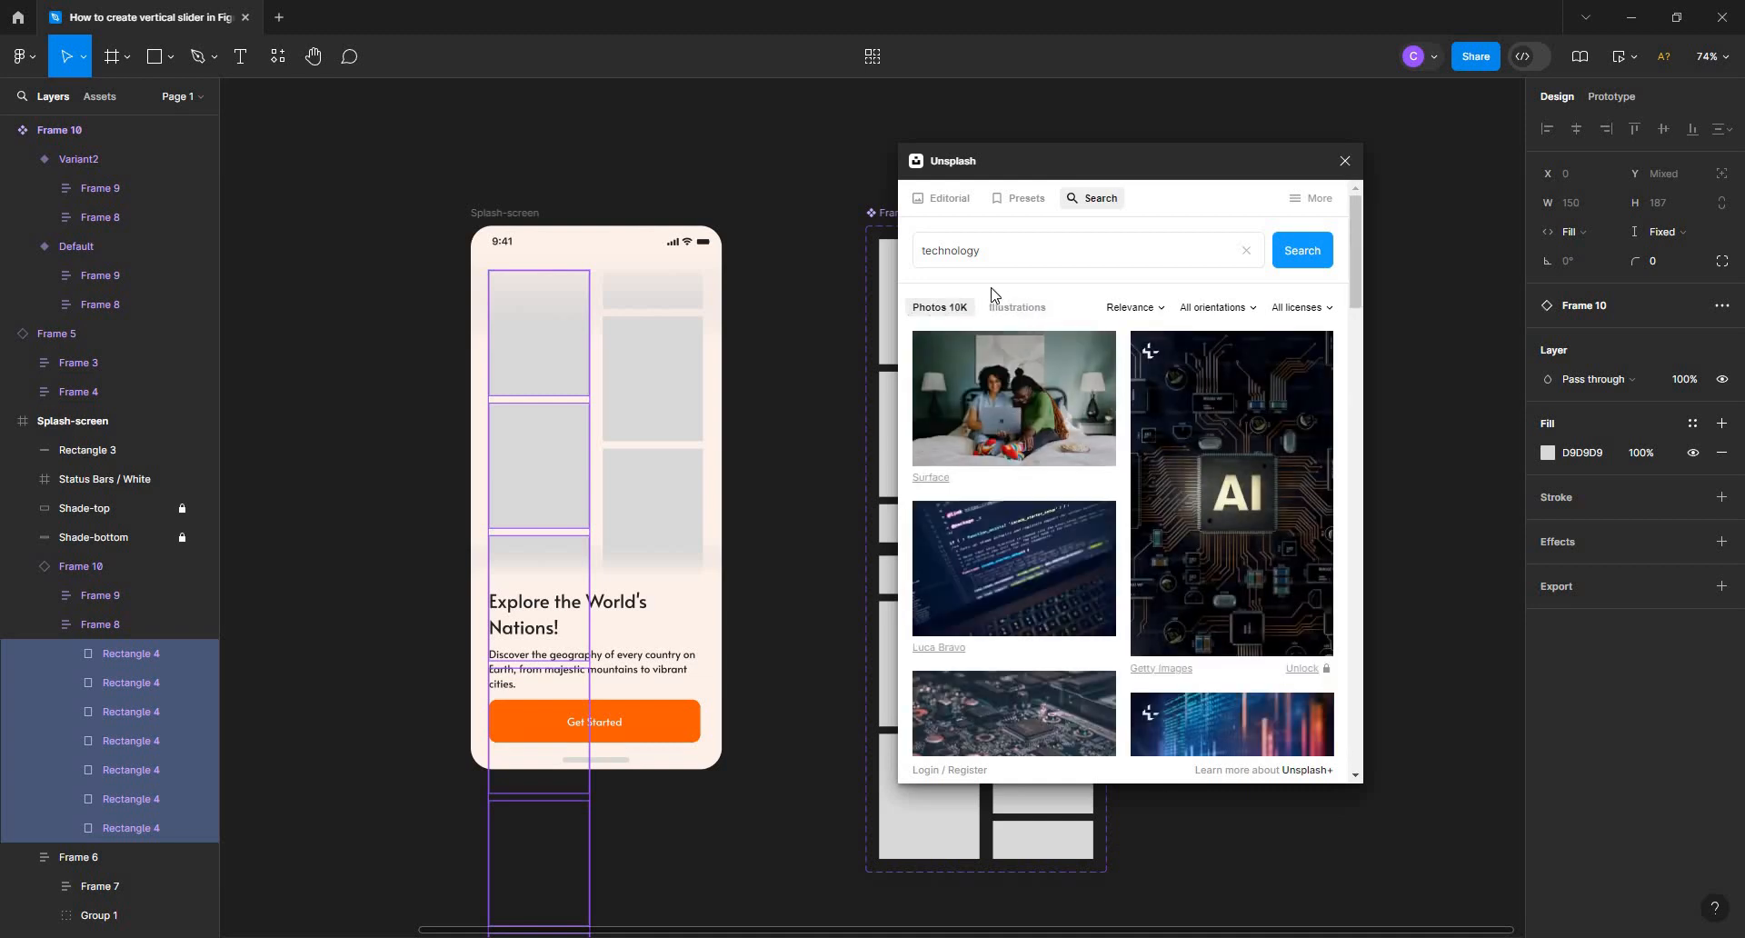
Search the Unsplash plugin for animal photos and fill the left column's rectangles with the kingfisher photo
{"action": "left_click", "coordinate": [1248, 259]}
{"action": "left_click", "coordinate": [1018, 298]}
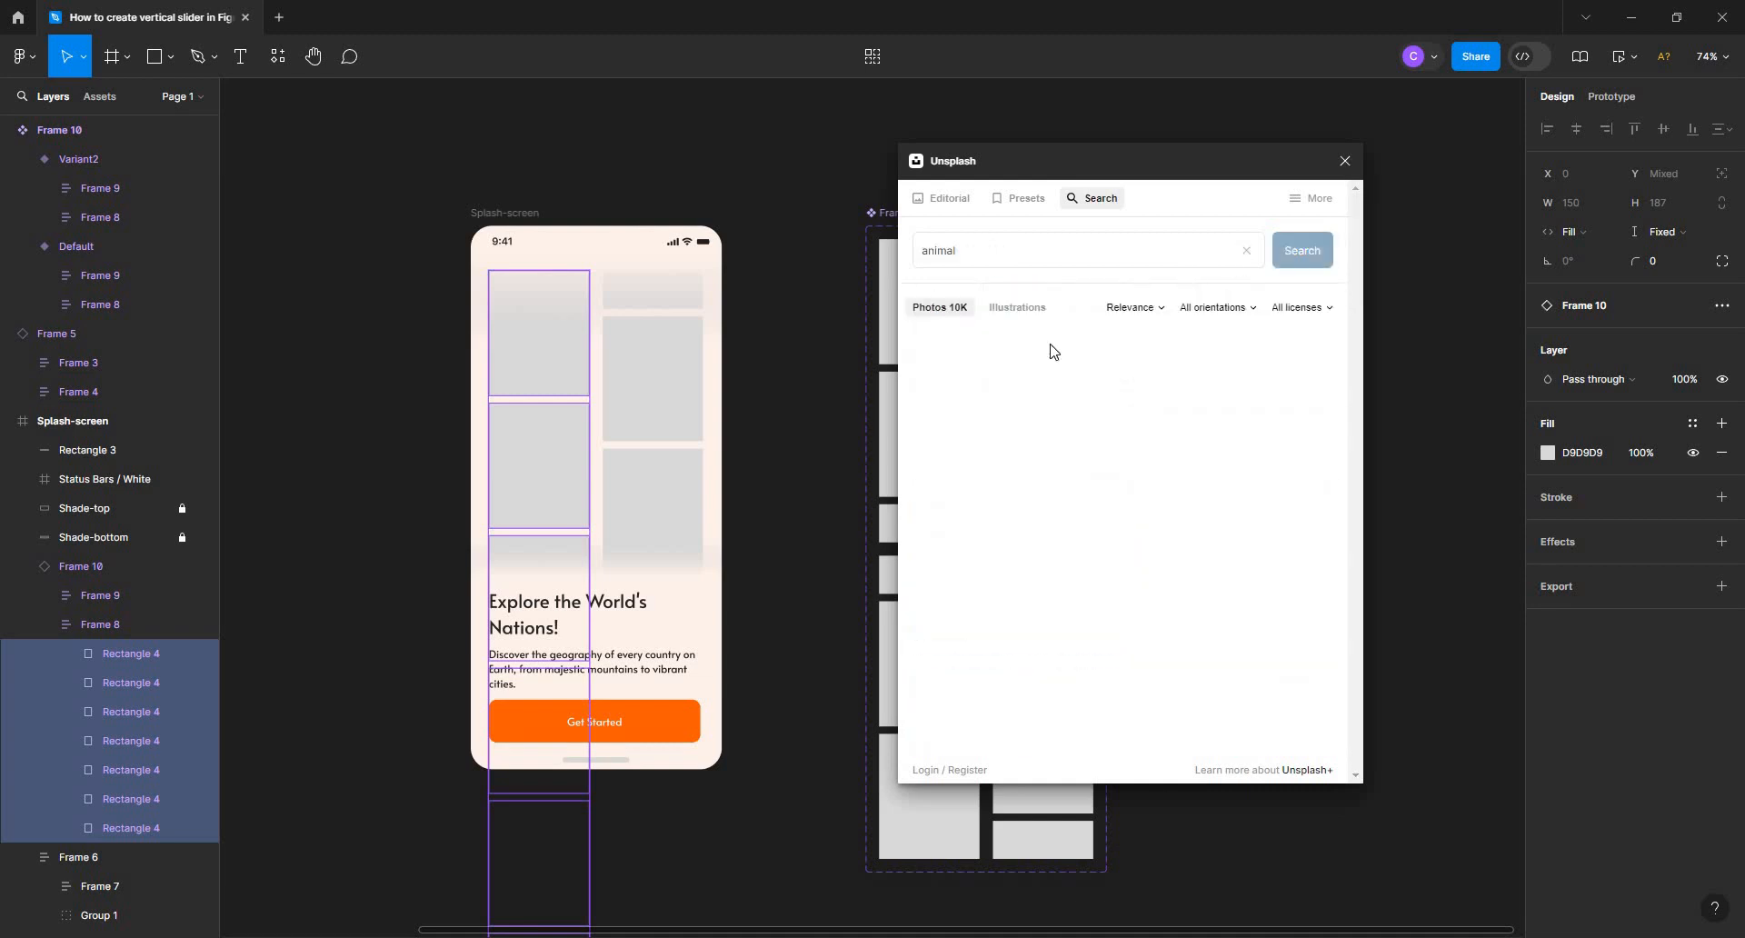
{"action": "left_click", "coordinate": [1267, 598]}
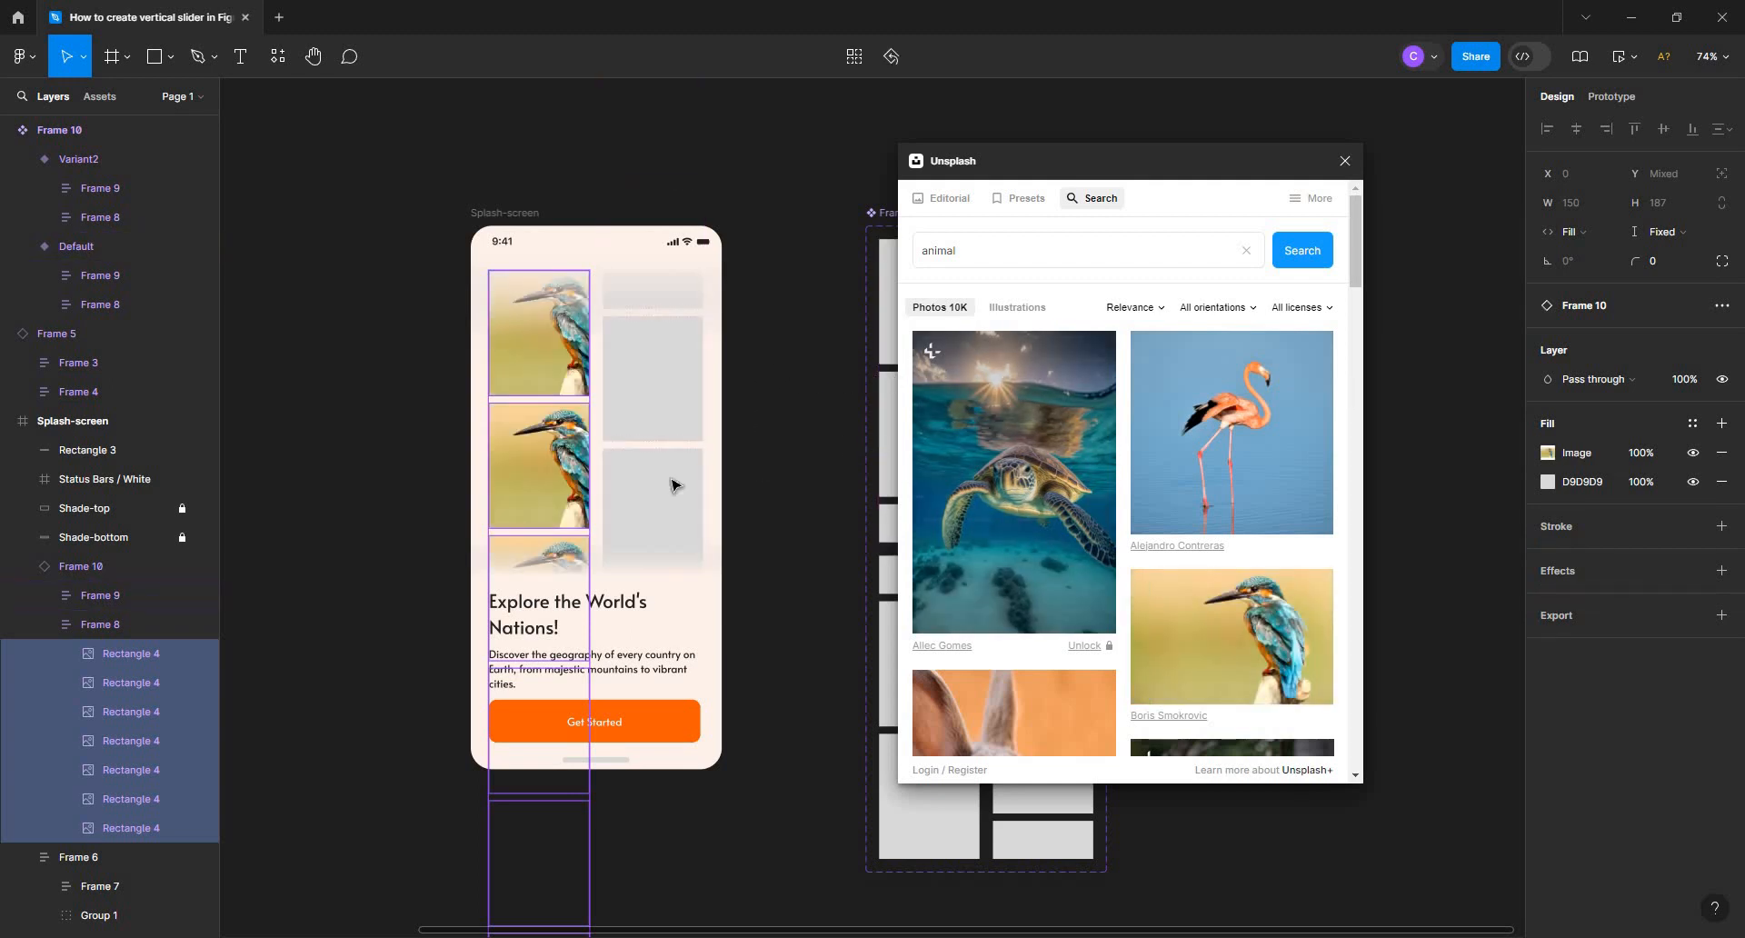
{"action": "left_click", "coordinate": [784, 471]}
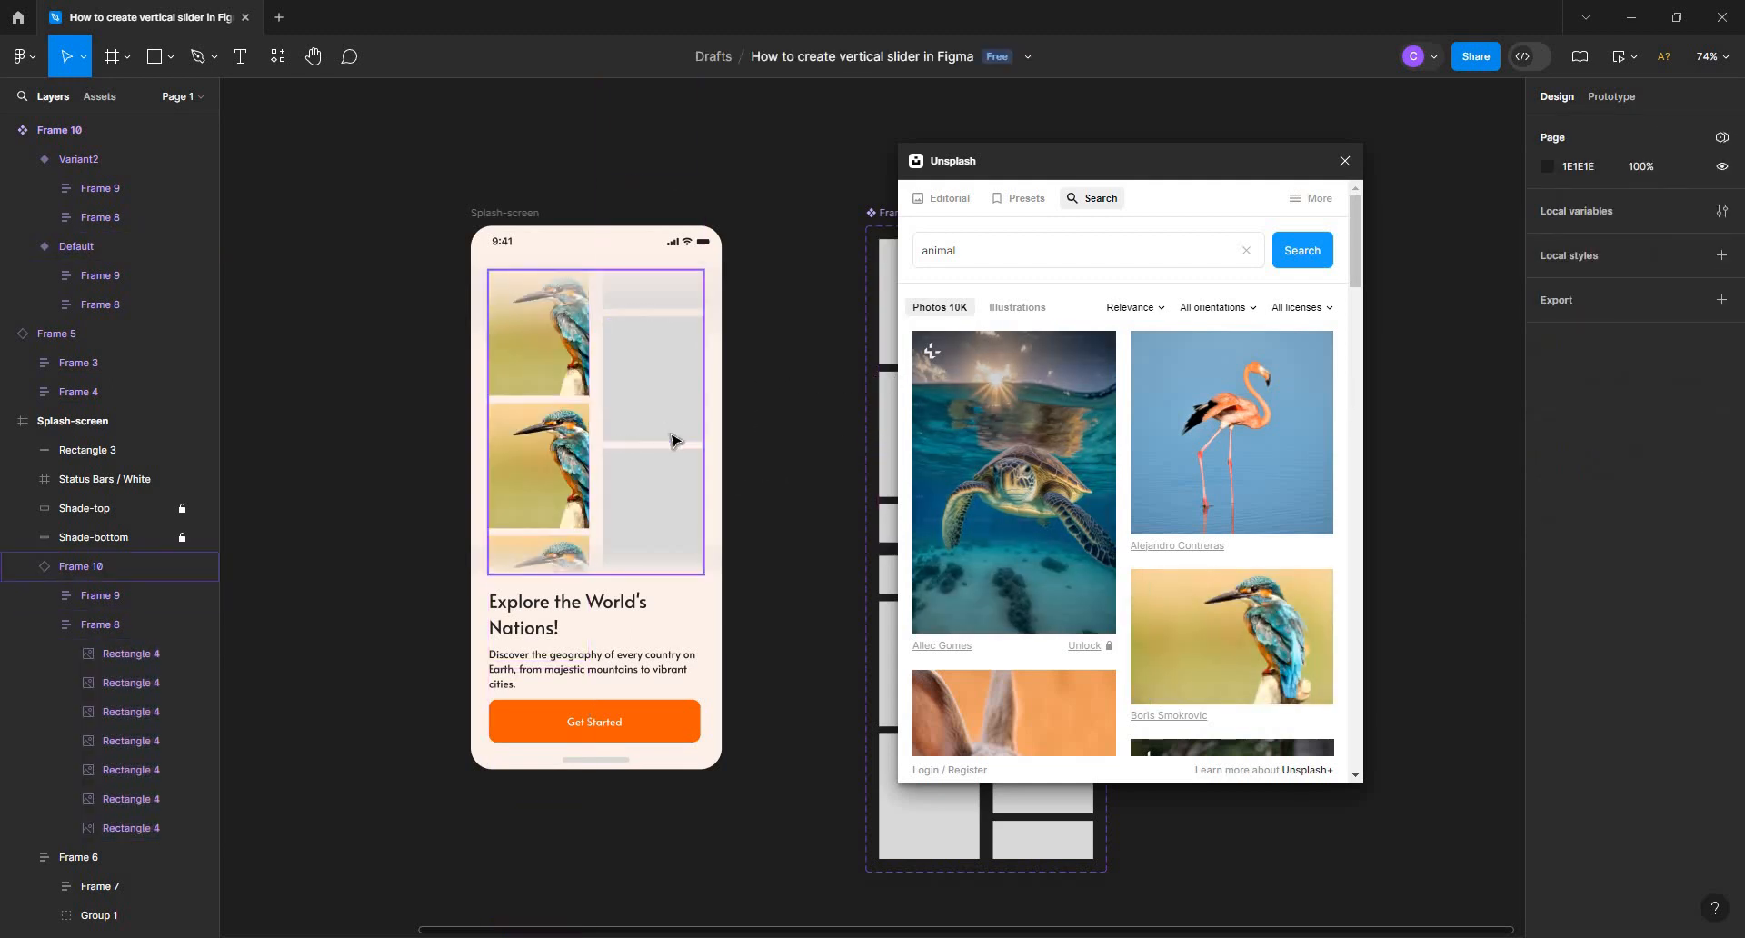
Select all seven rectangles in the right column of the Splash-screen's instance, fill them with the koala photo, and close the plugin
{"action": "left_click", "coordinate": [673, 441]}
{"action": "left_click", "coordinate": [672, 444]}
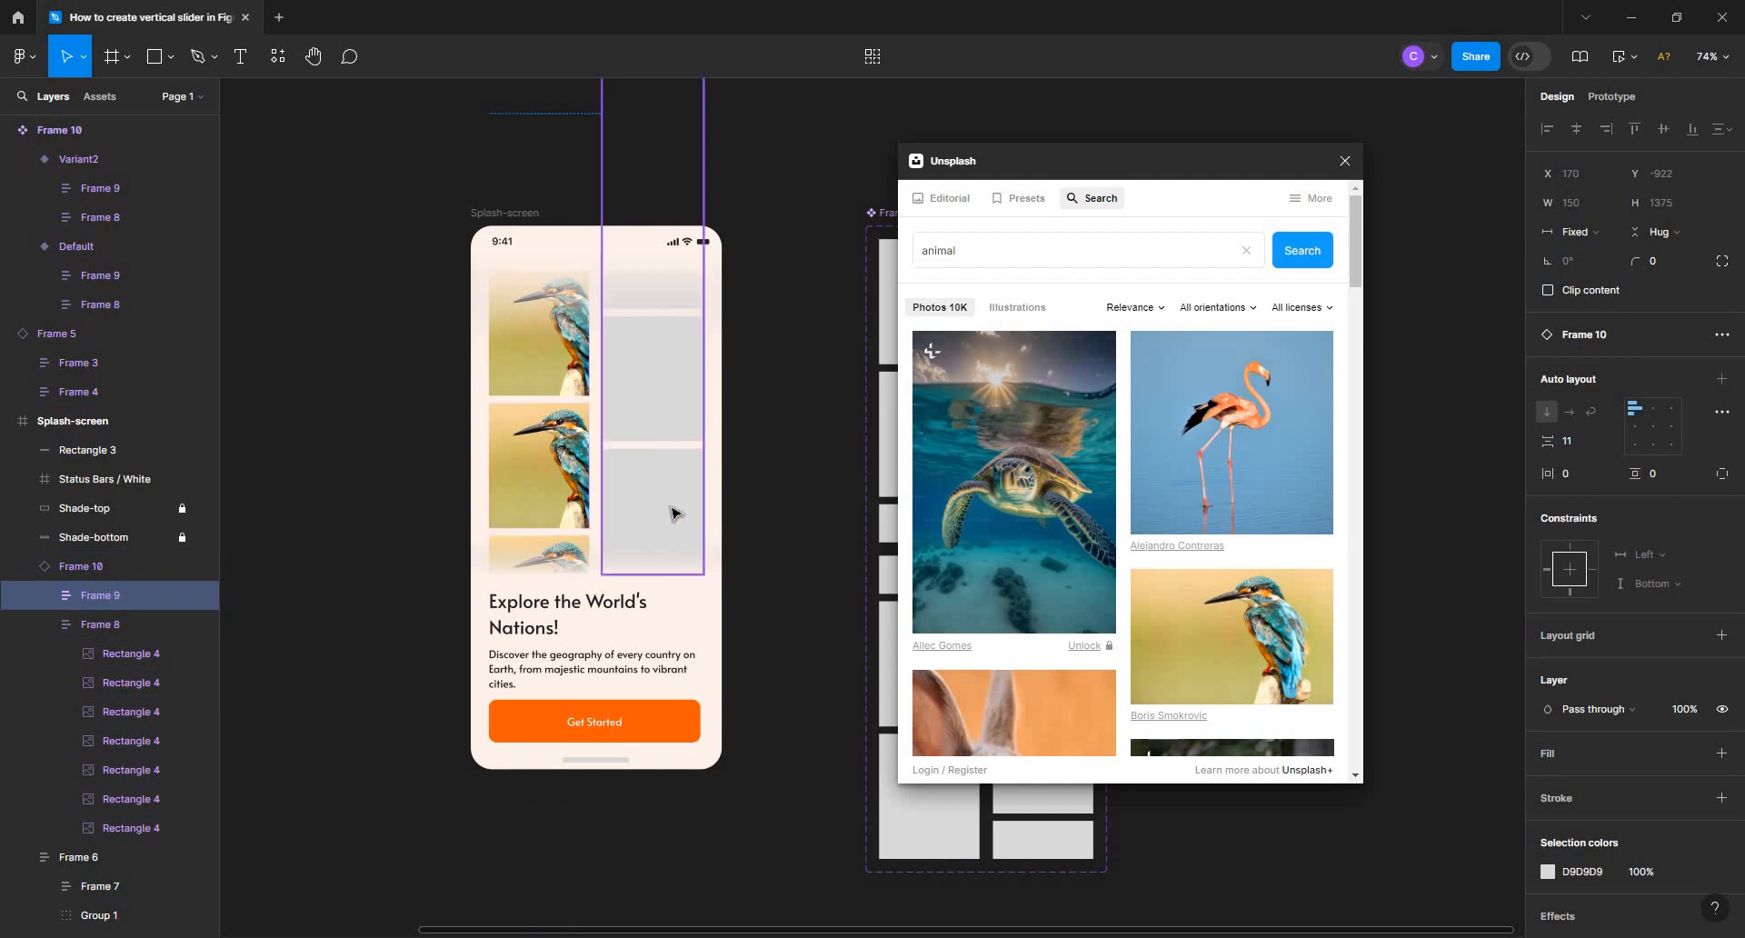
{"action": "left_click", "coordinate": [43, 596]}
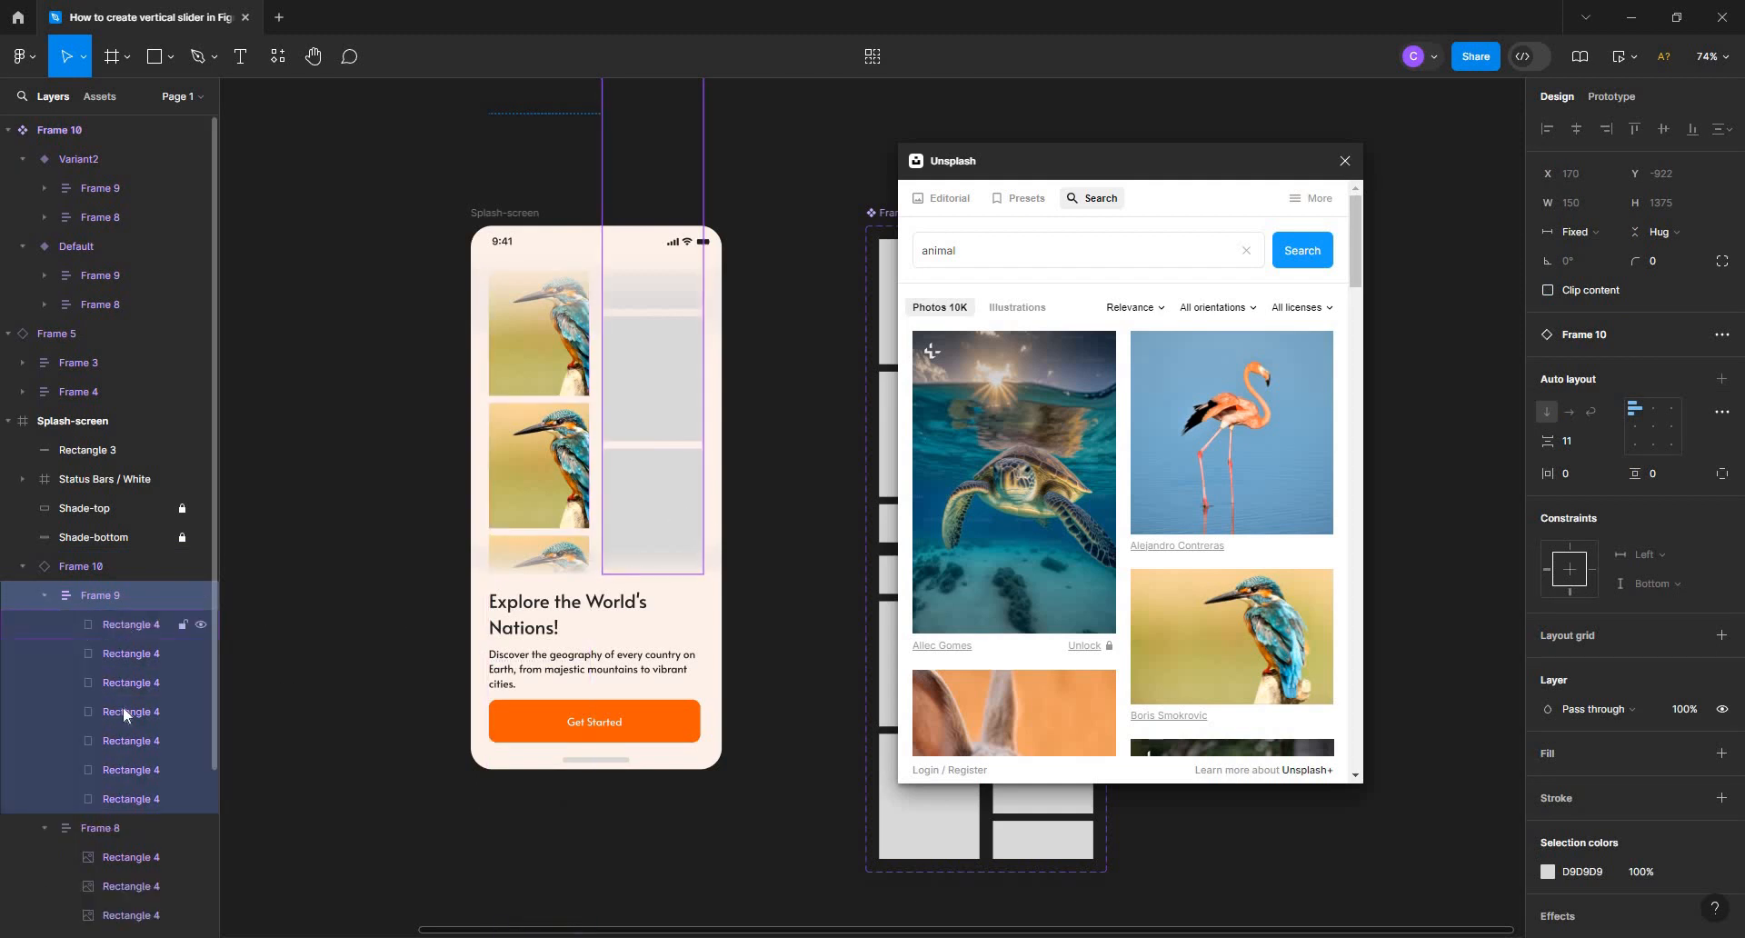
{"action": "left_click", "coordinate": [127, 624]}
{"action": "left_click", "coordinate": [124, 799], "text": "shift"}
{"action": "scroll", "coordinate": [1009, 691], "scroll_direction": "down", "scroll_amount": 6}
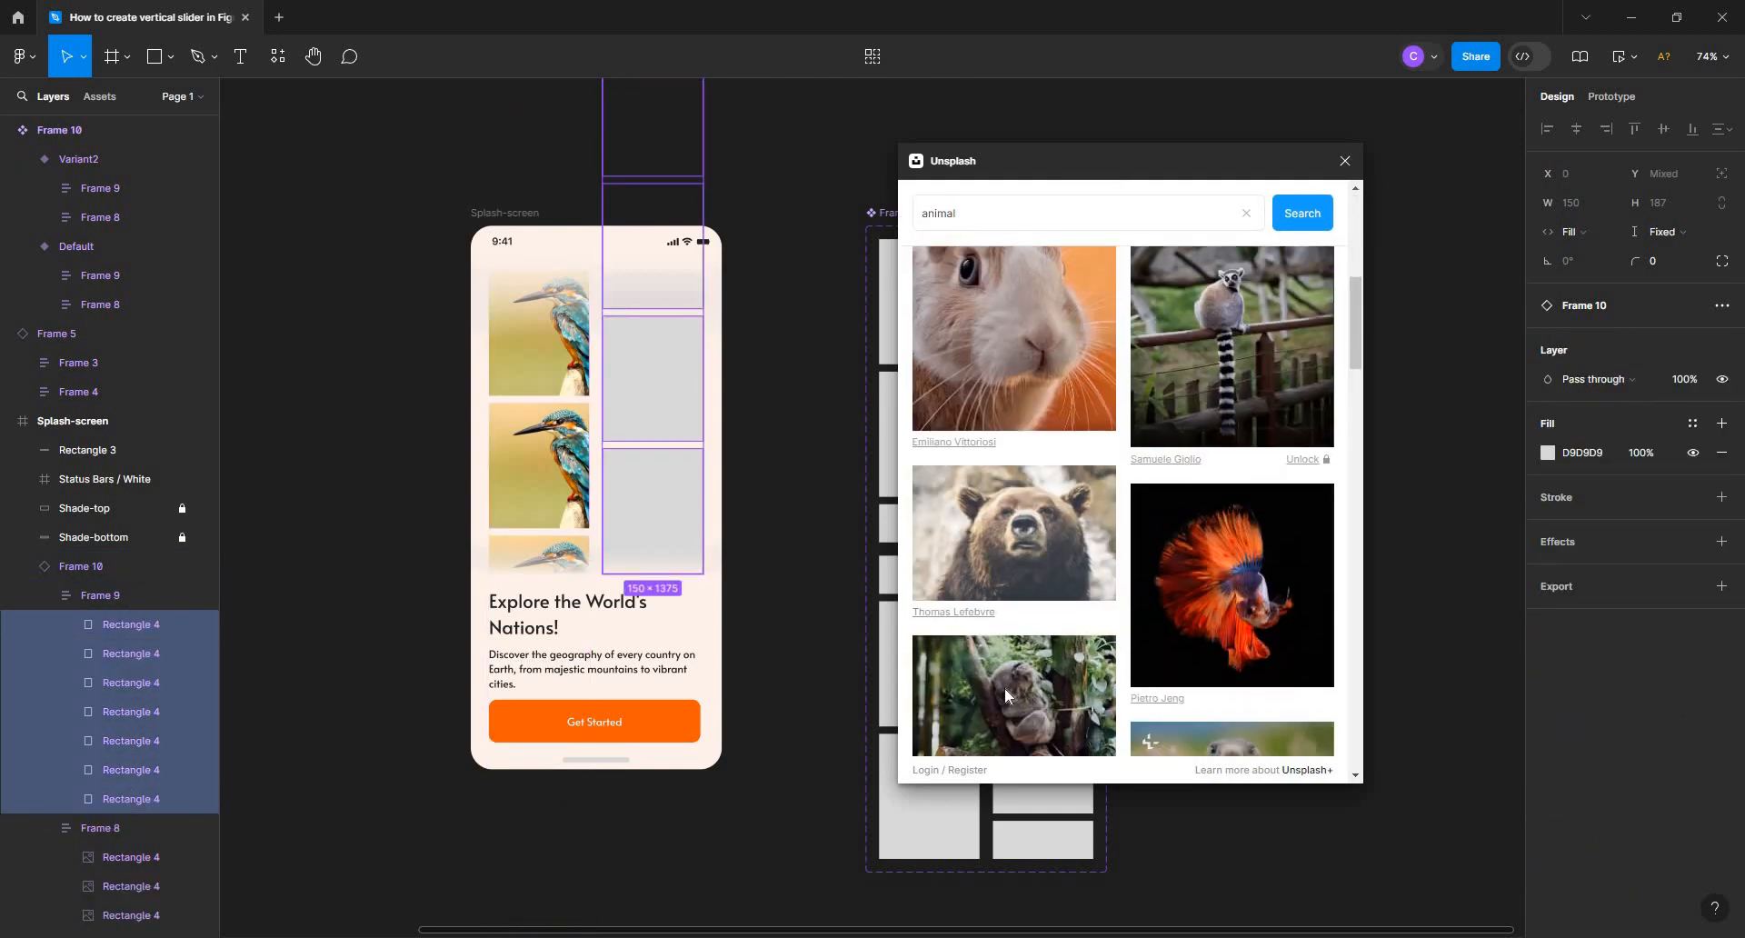
{"action": "left_click_drag", "start_coordinate": [1006, 696], "coordinate": [817, 407]}
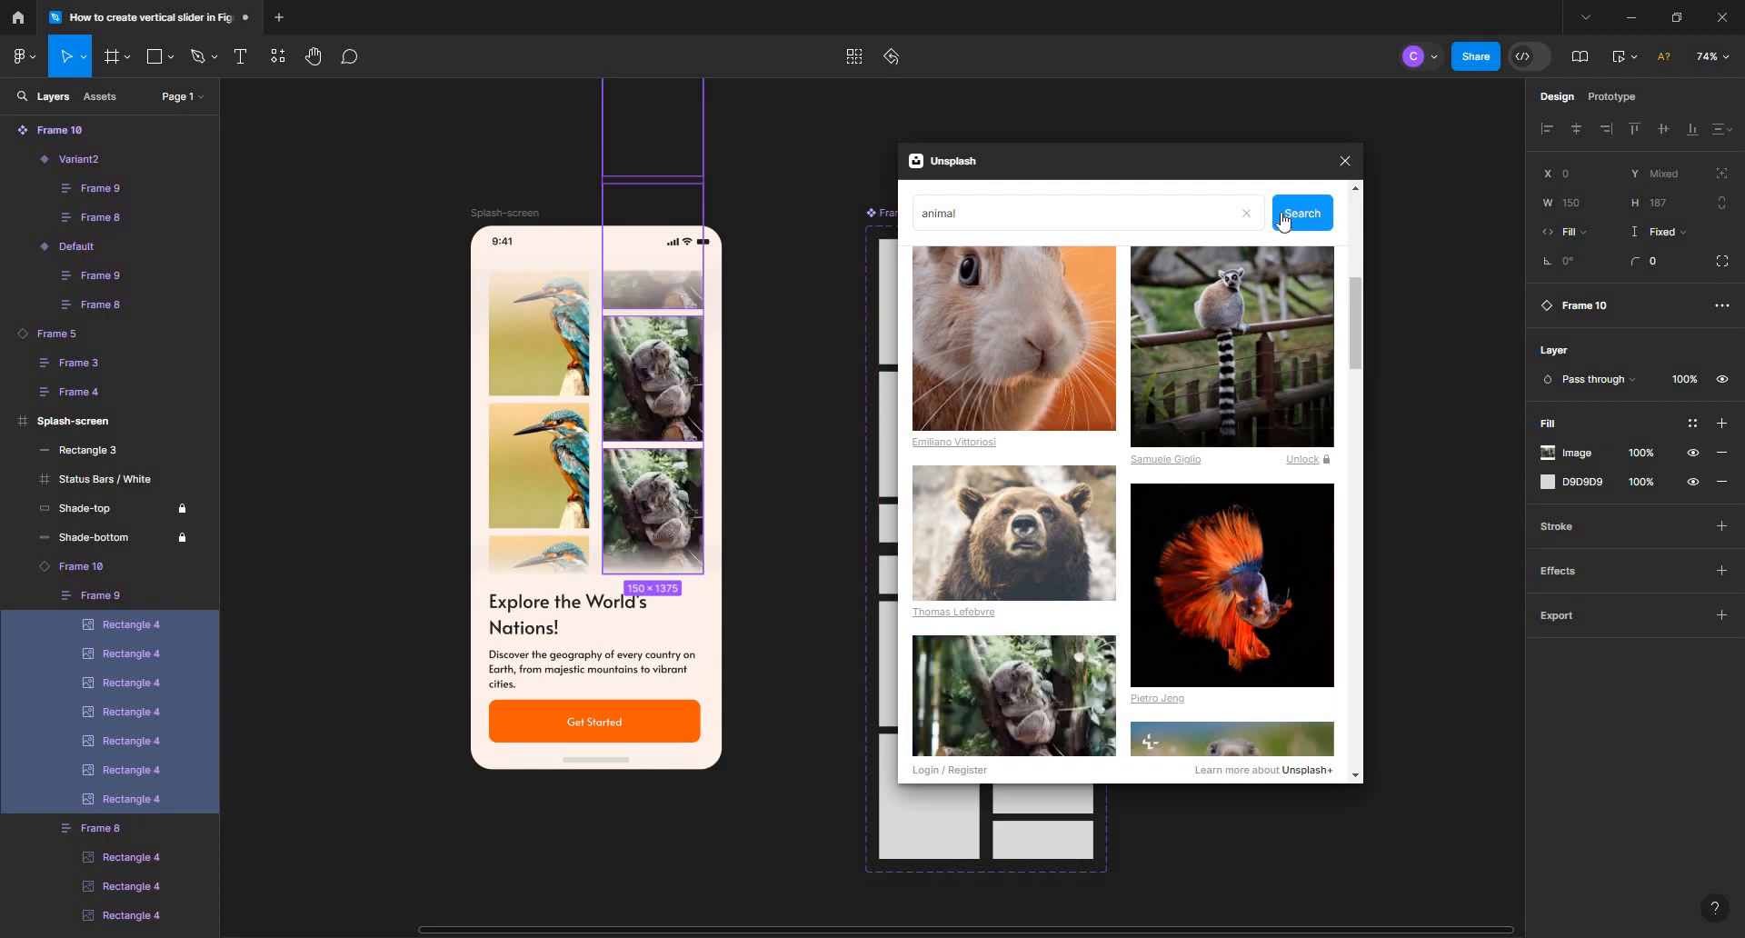
{"action": "key", "text": "Escape"}
{"action": "left_click", "coordinate": [1345, 161]}
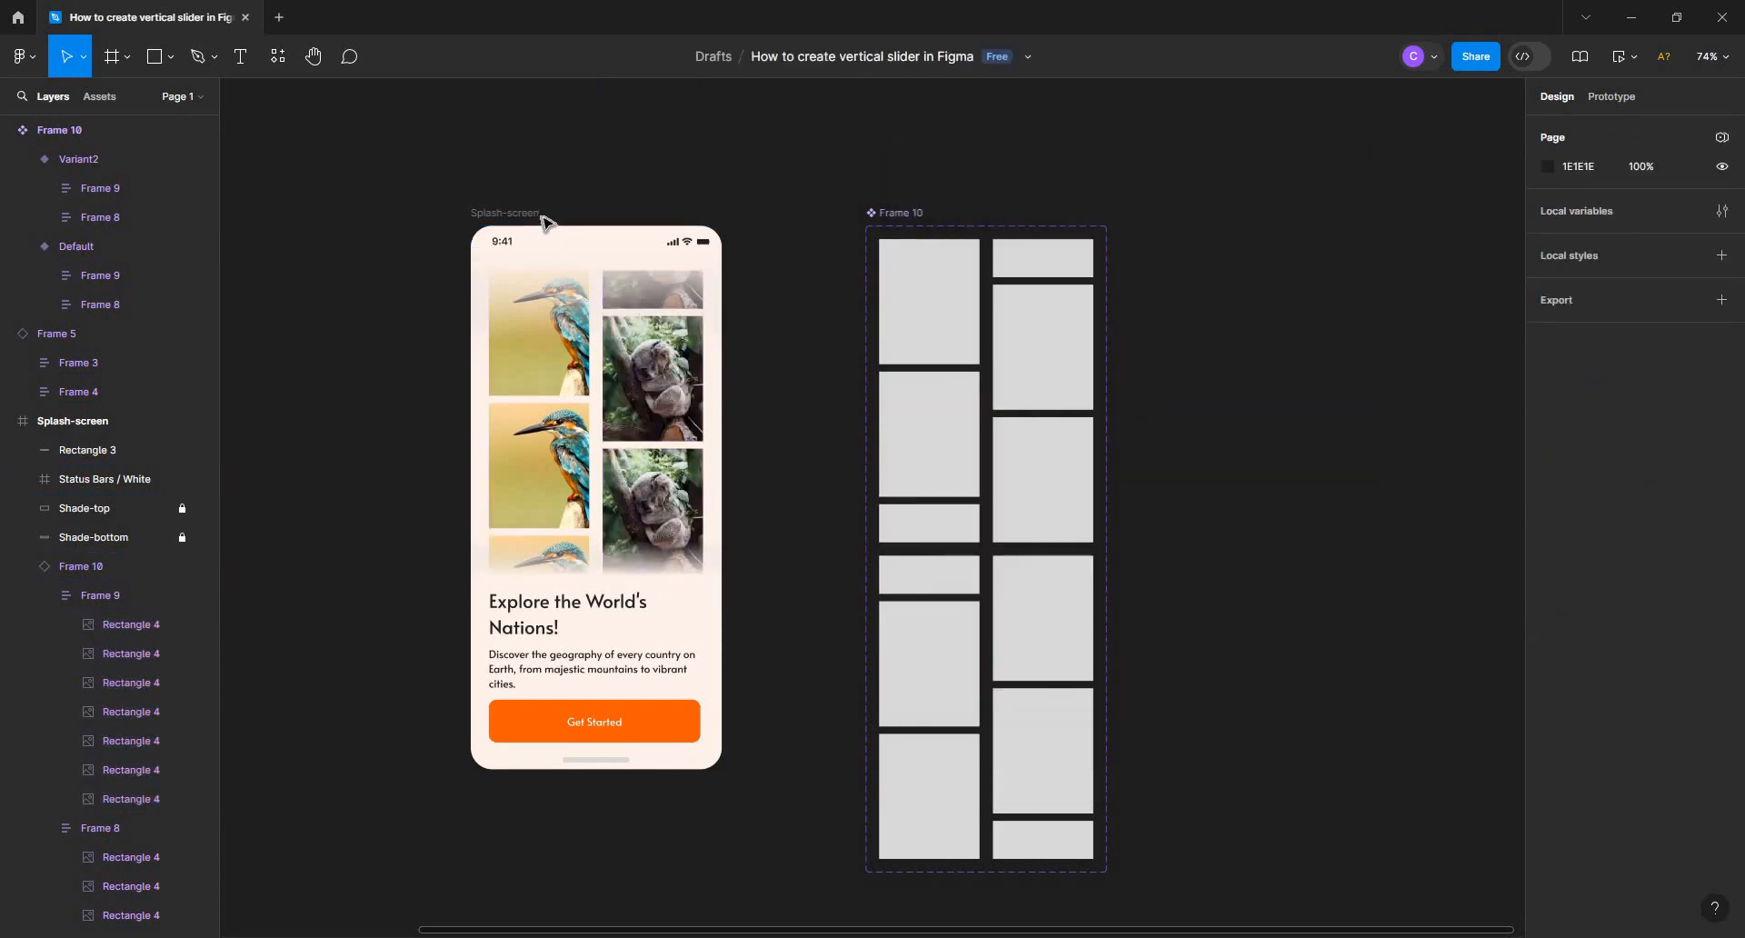
Play the Splash-screen prototype in presentation view, and return to the design file to run it in the inline preview window
{"action": "left_click", "coordinate": [505, 212]}
{"action": "left_click_drag", "start_coordinate": [746, 180], "coordinate": [832, 154]}
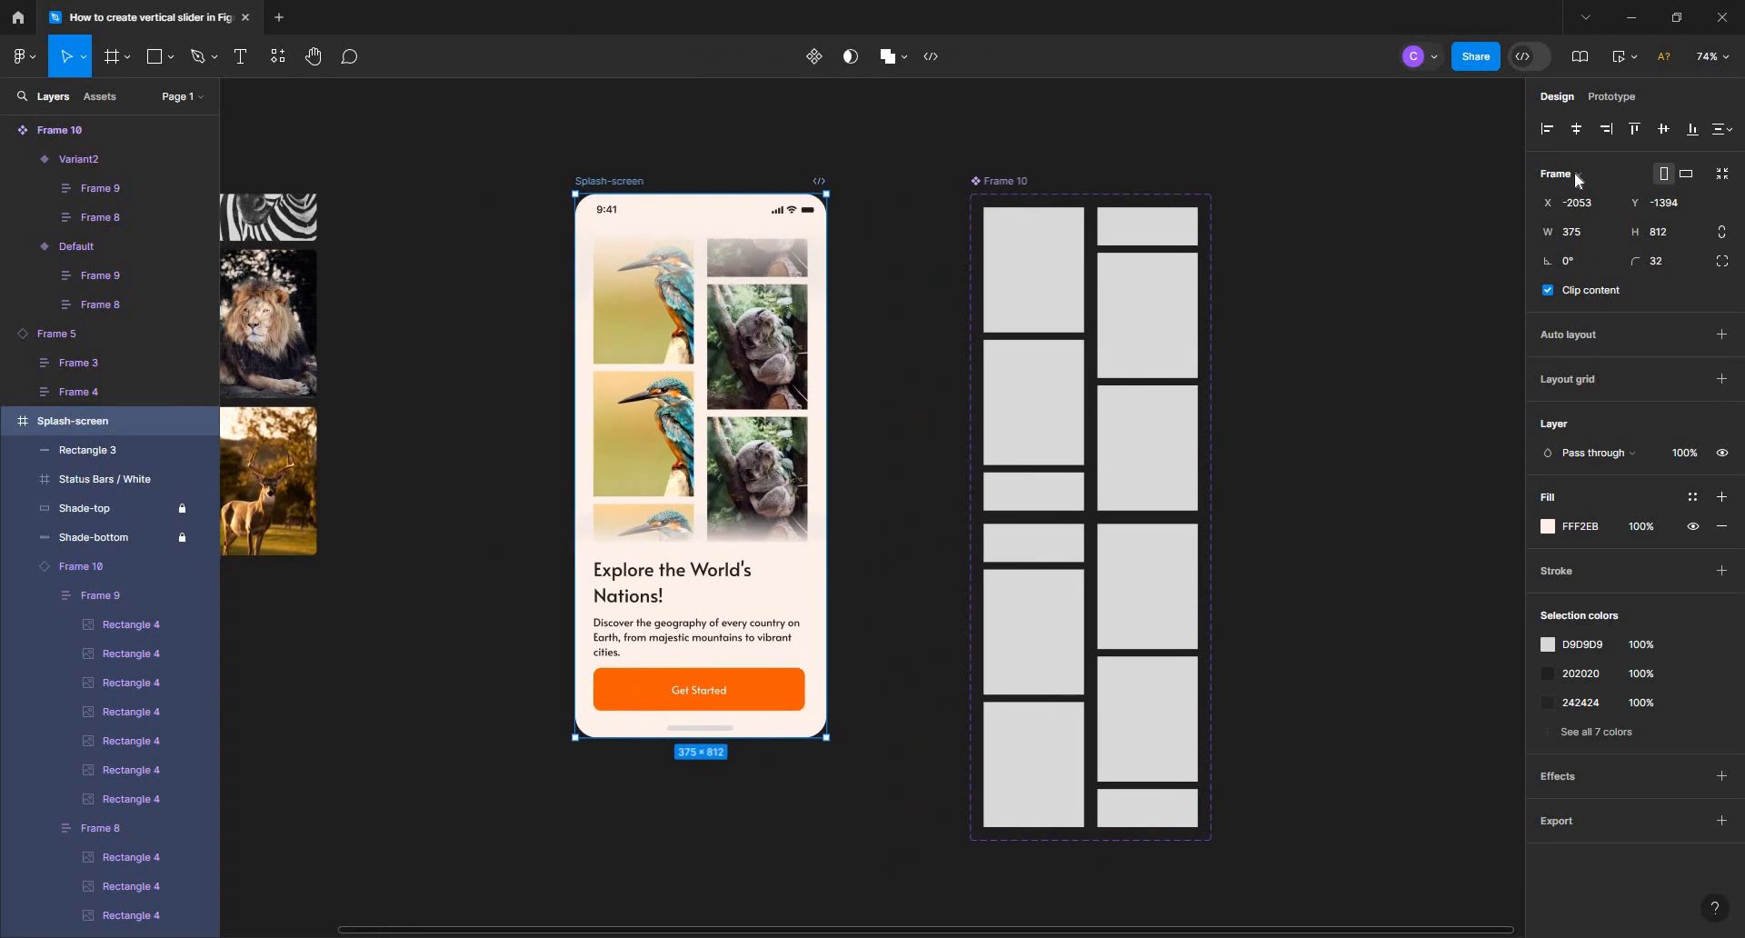
{"action": "left_click", "coordinate": [1636, 60]}
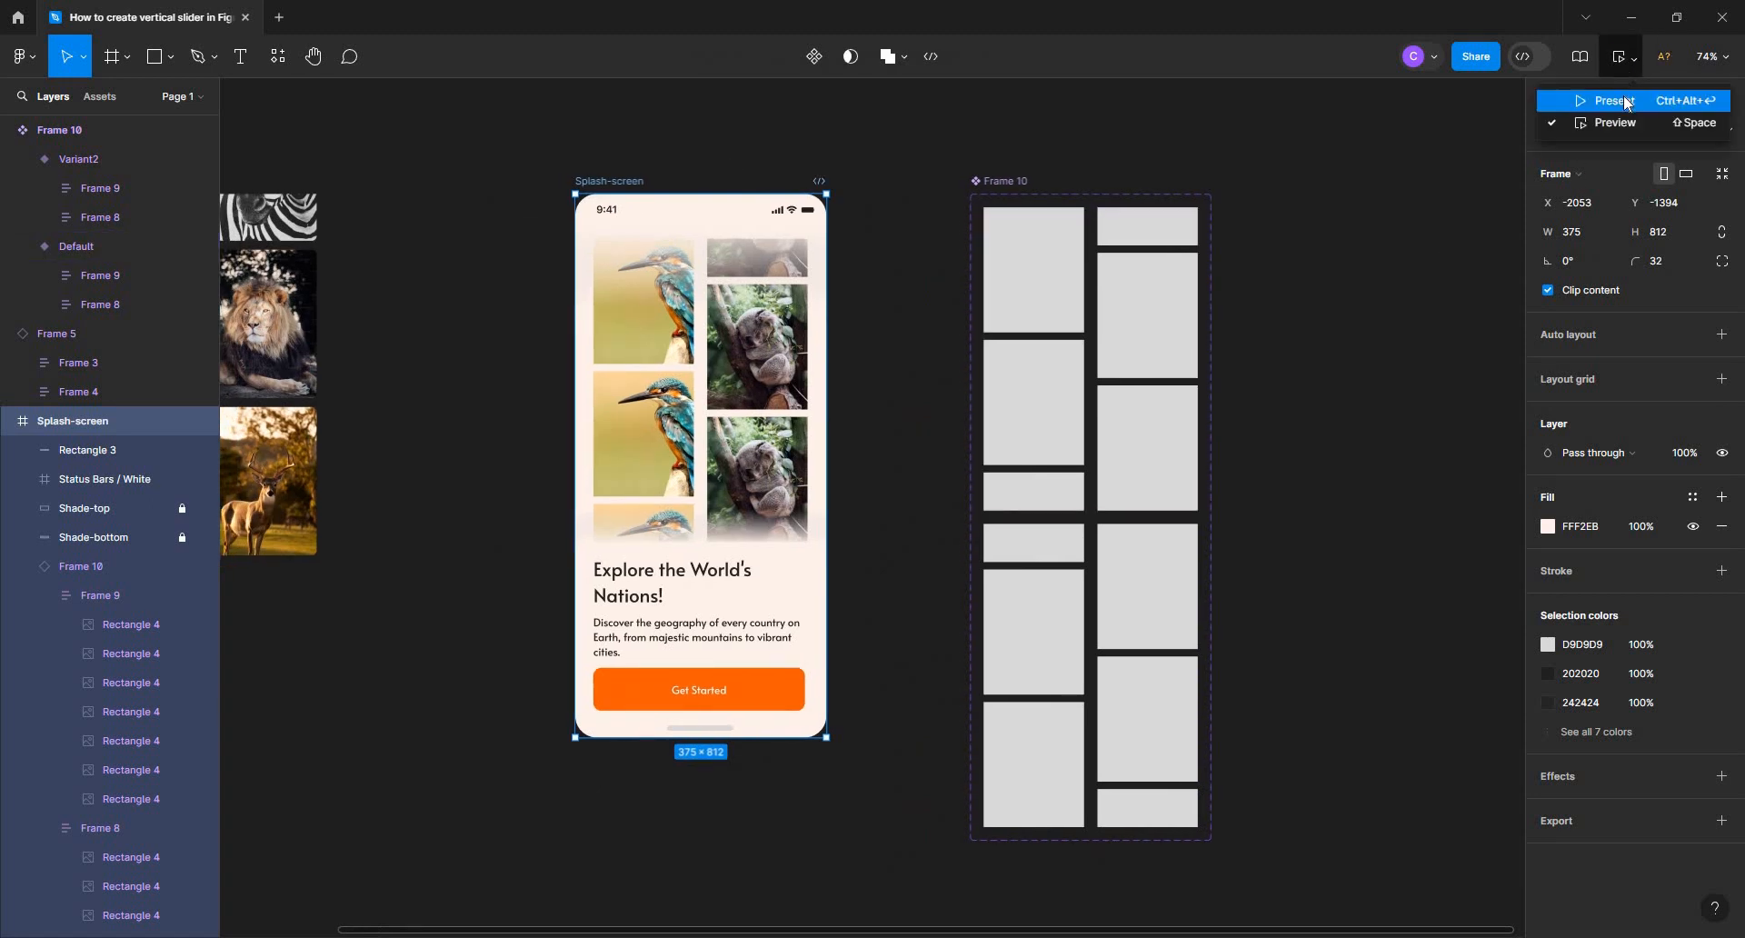
{"action": "left_click", "coordinate": [1615, 101]}
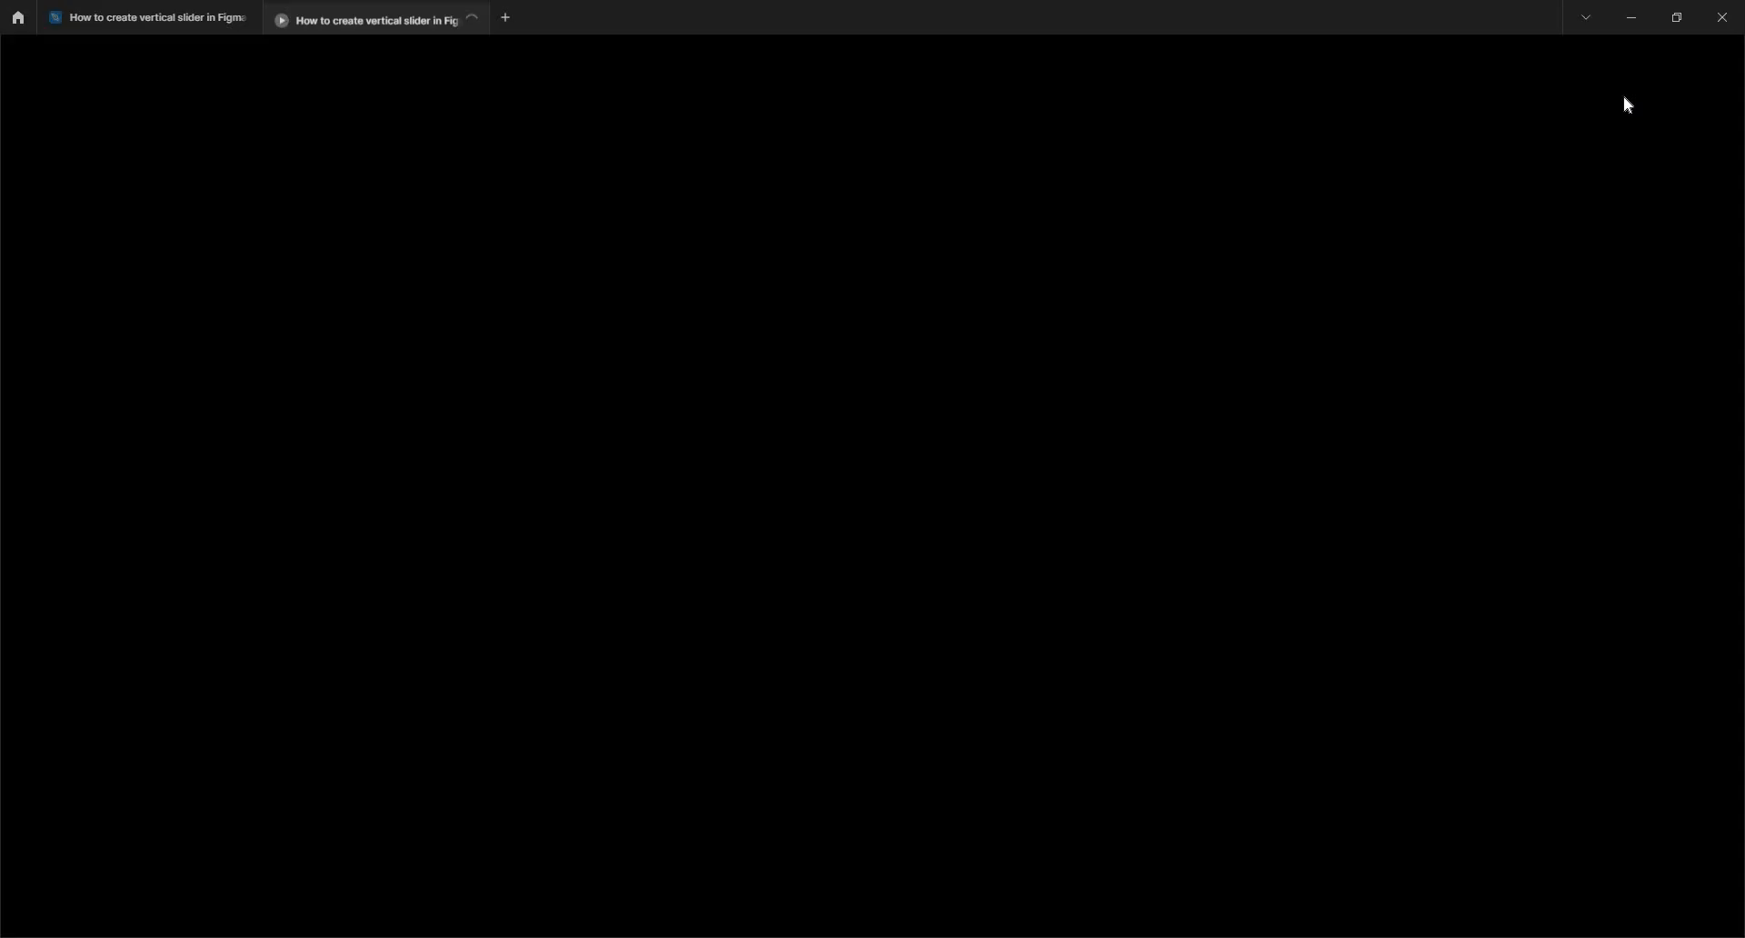
{"action": "left_click", "coordinate": [141, 15]}
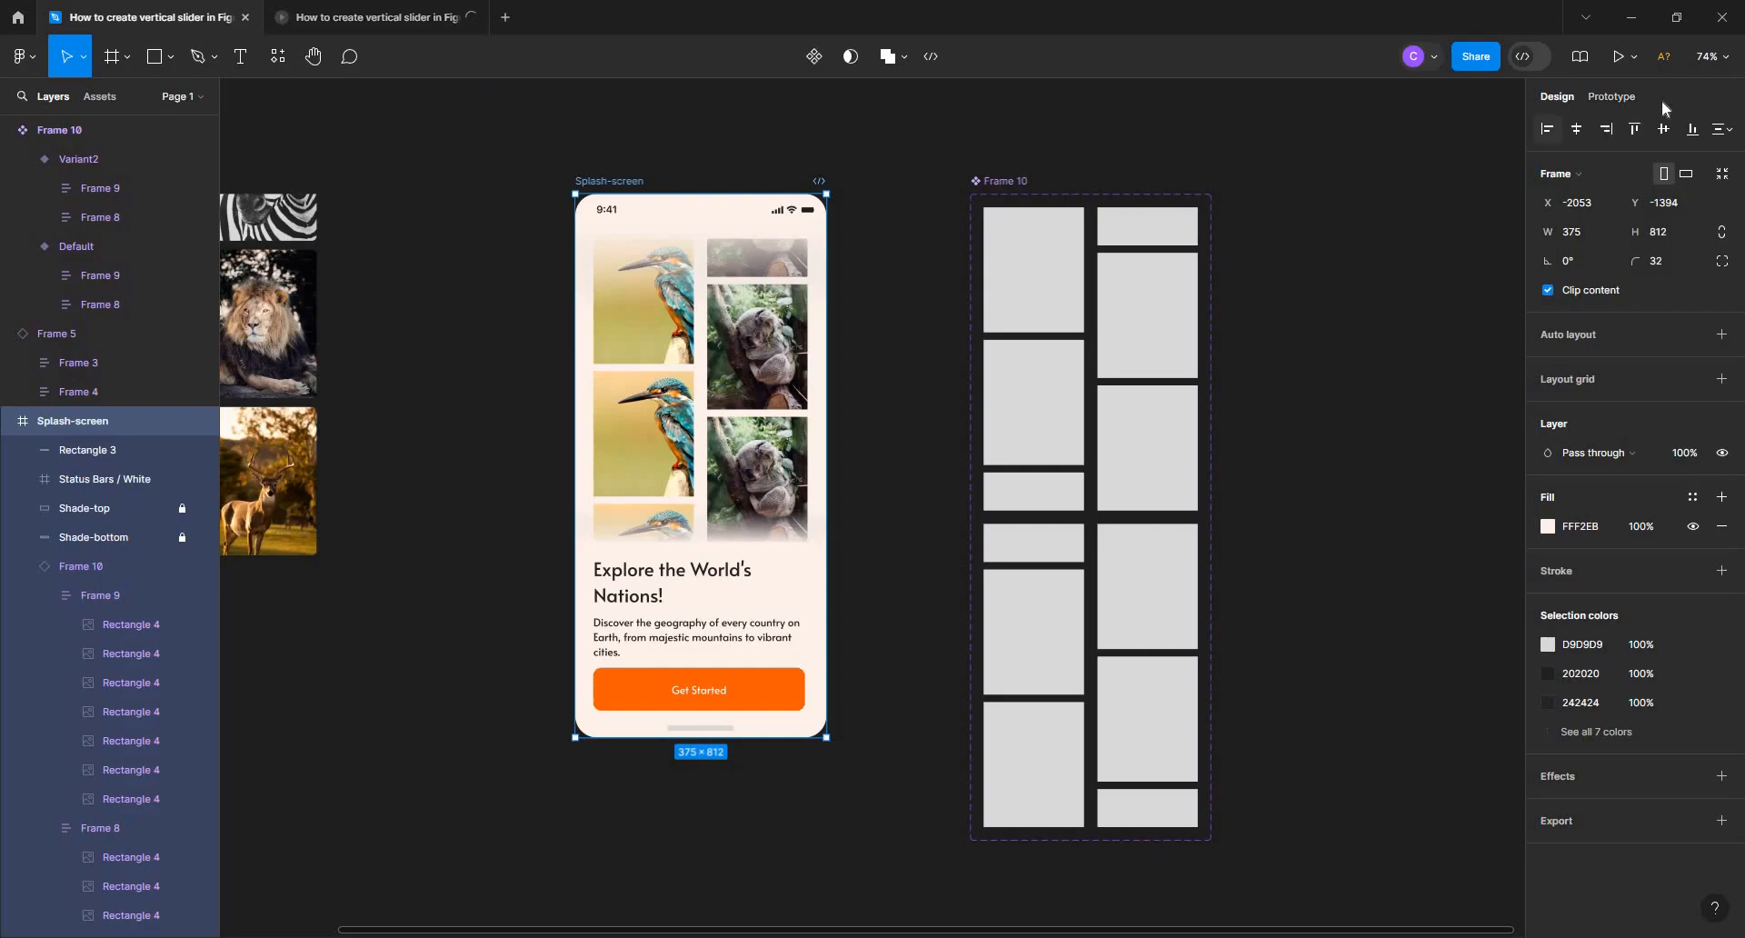
{"action": "left_click", "coordinate": [1638, 58]}
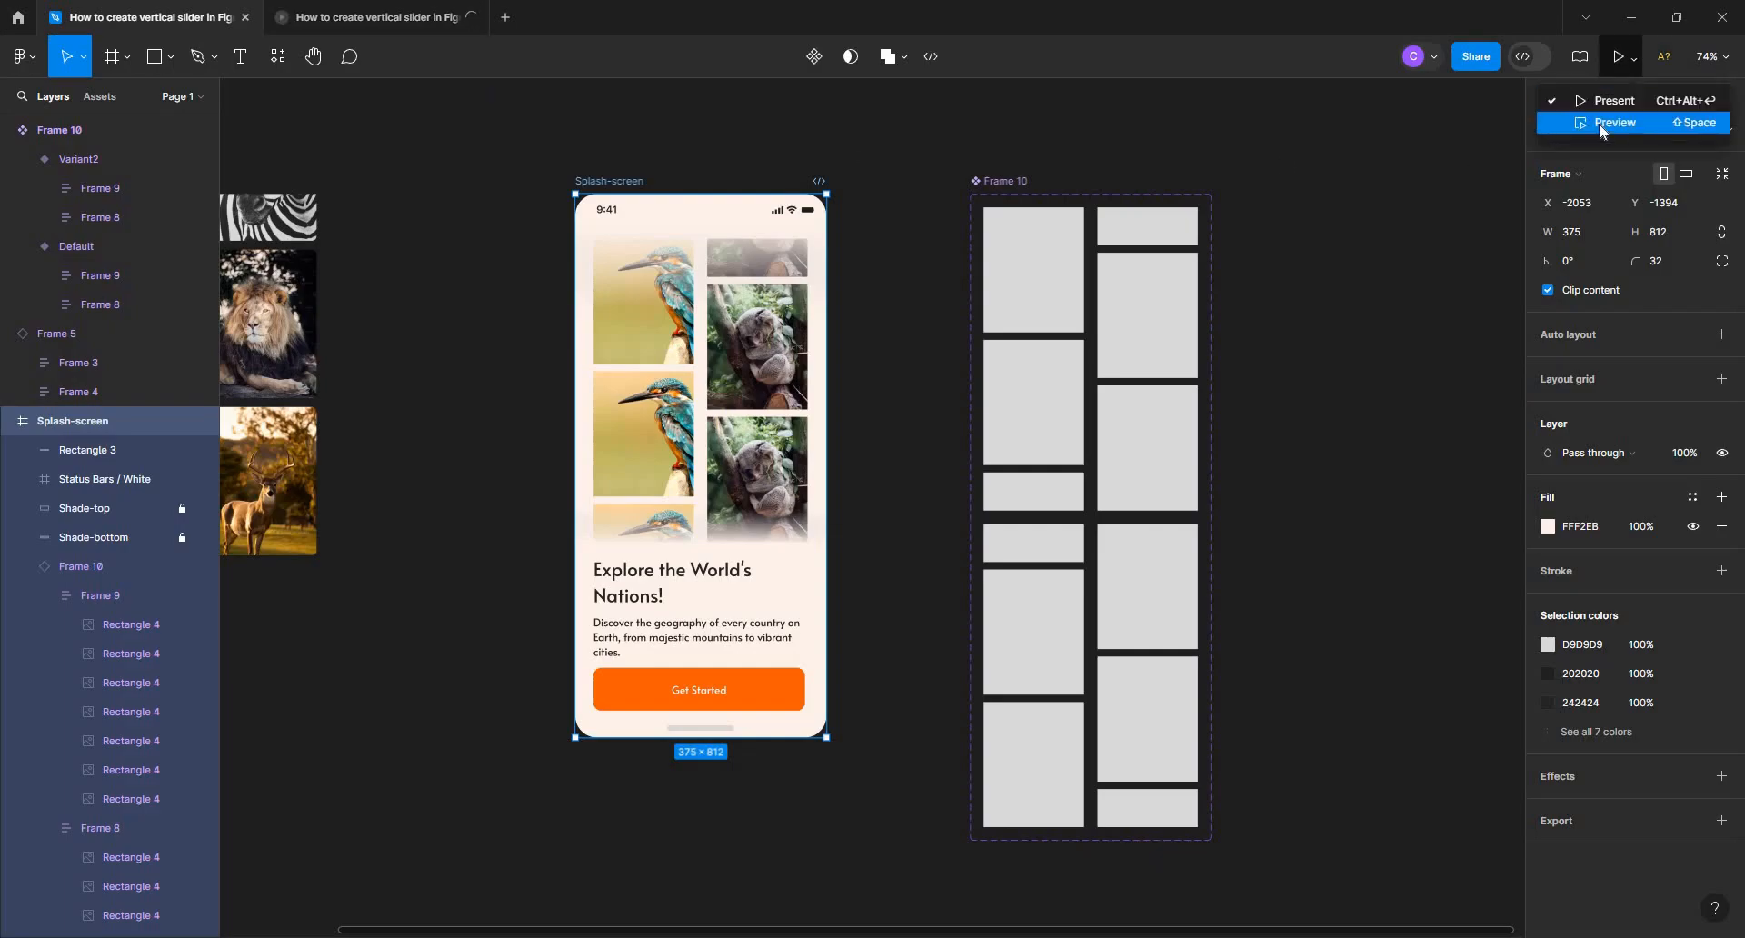
{"action": "left_click", "coordinate": [1584, 132]}
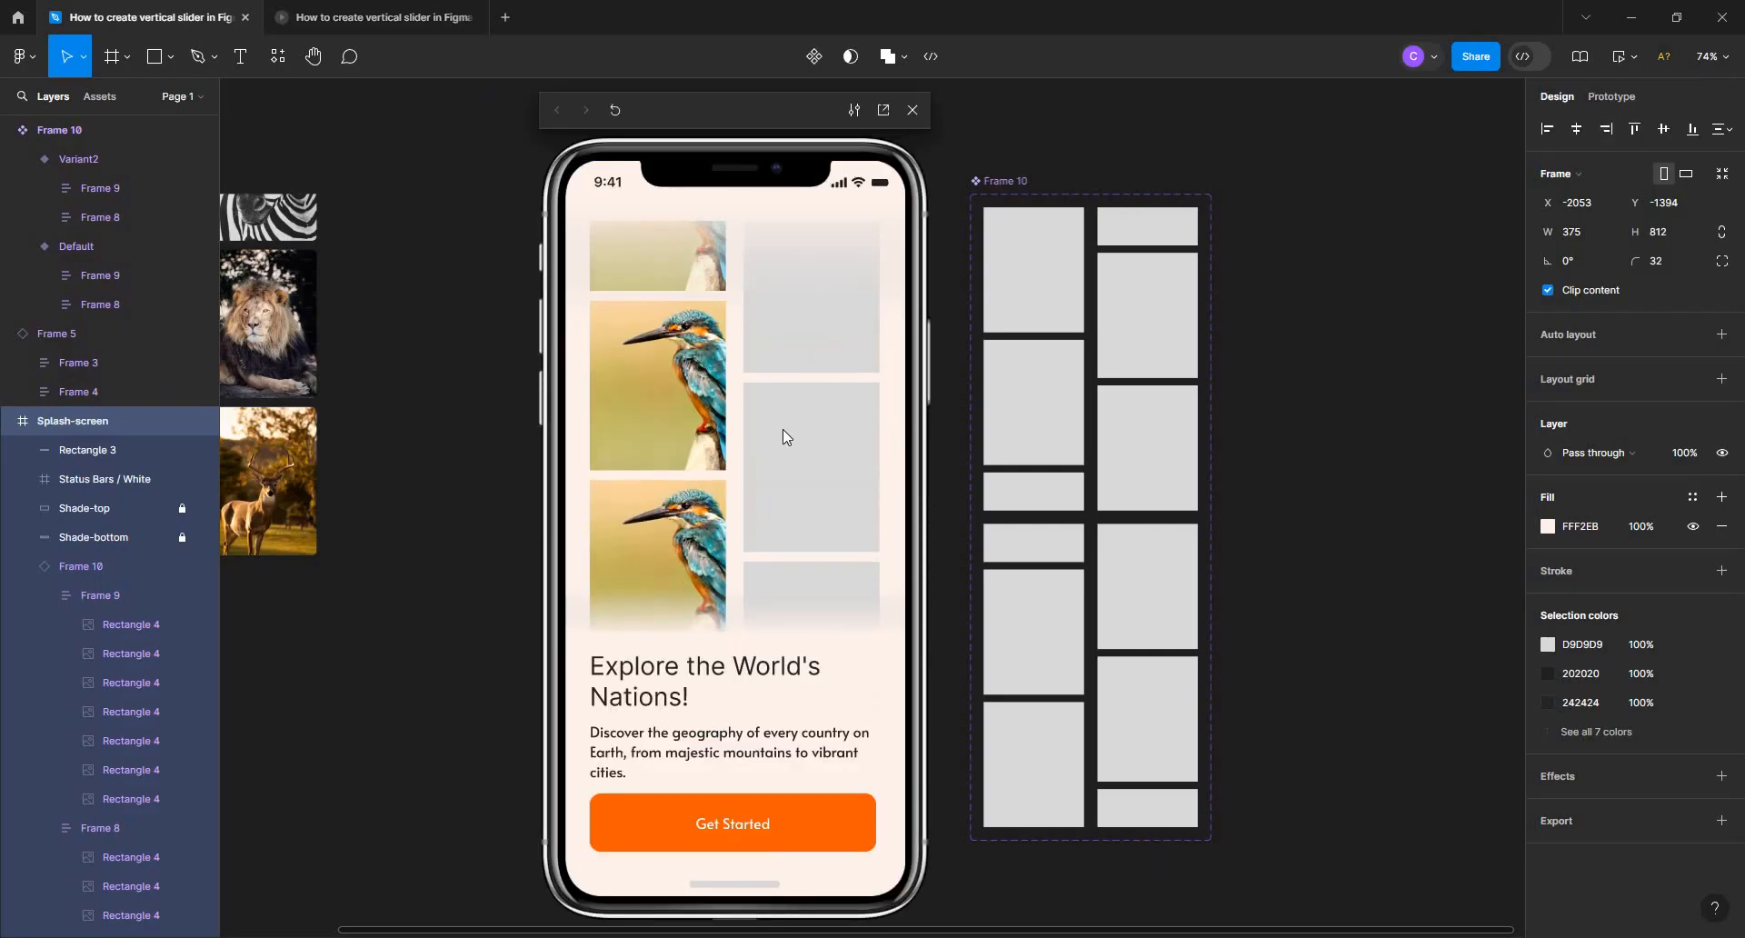